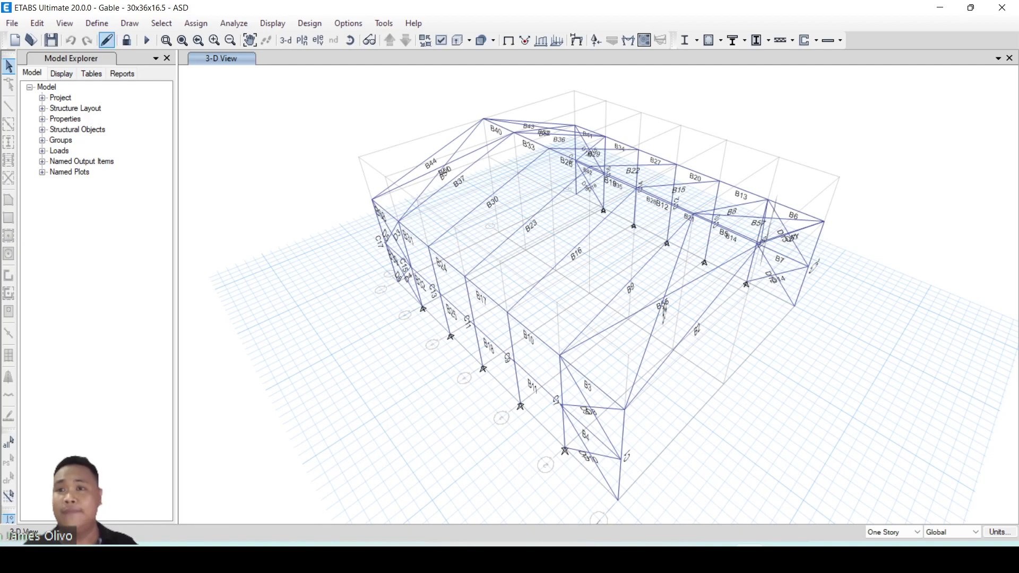
pyautogui.click(97, 23)
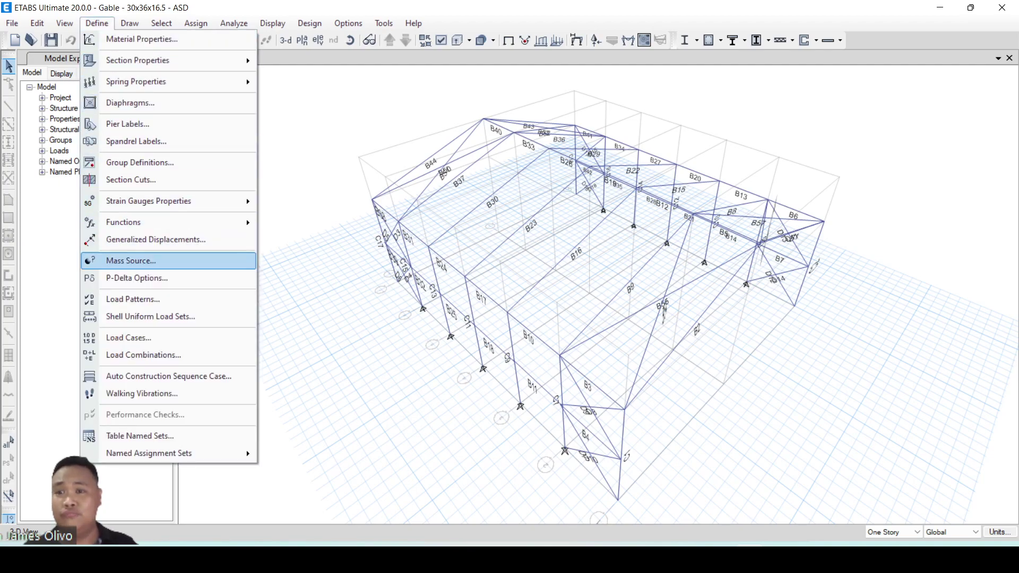
pyautogui.click(137, 278)
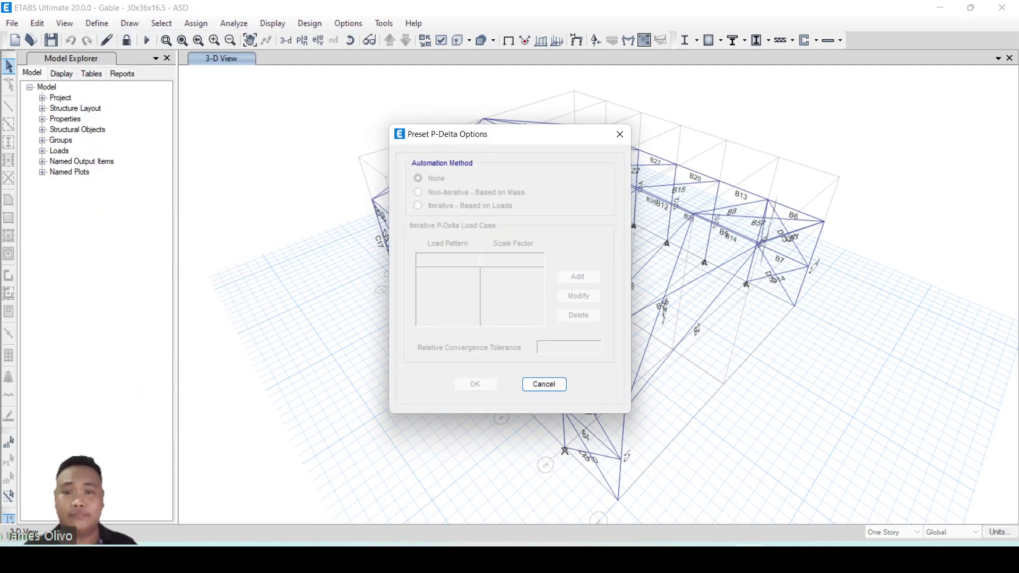
pyautogui.click(619, 134)
# Unlock the model and set the preset P-Delta automation method to Iterative - Based on Loads
pyautogui.click(126, 40)
pyautogui.click(528, 325)
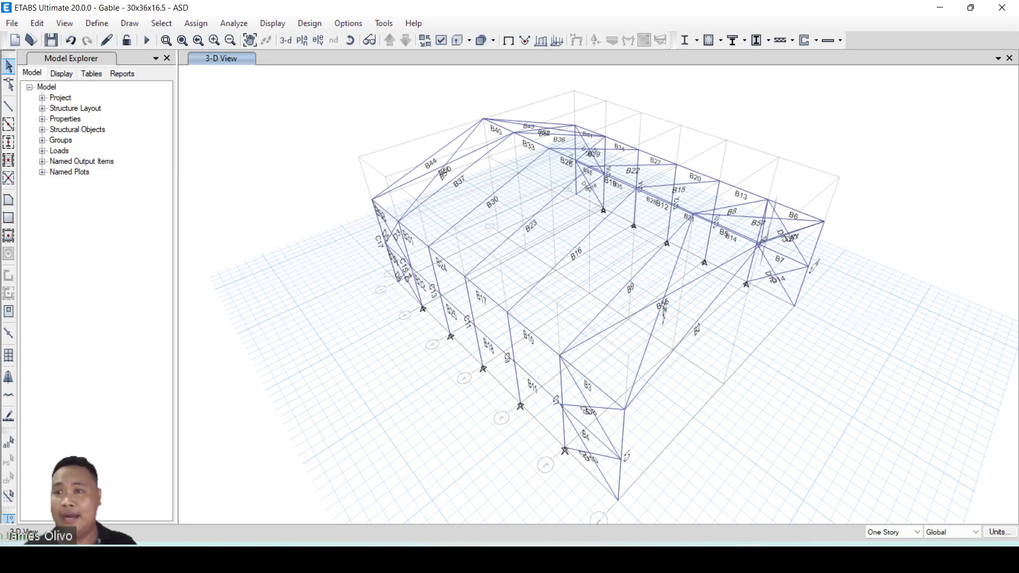
pyautogui.click(96, 23)
pyautogui.click(136, 278)
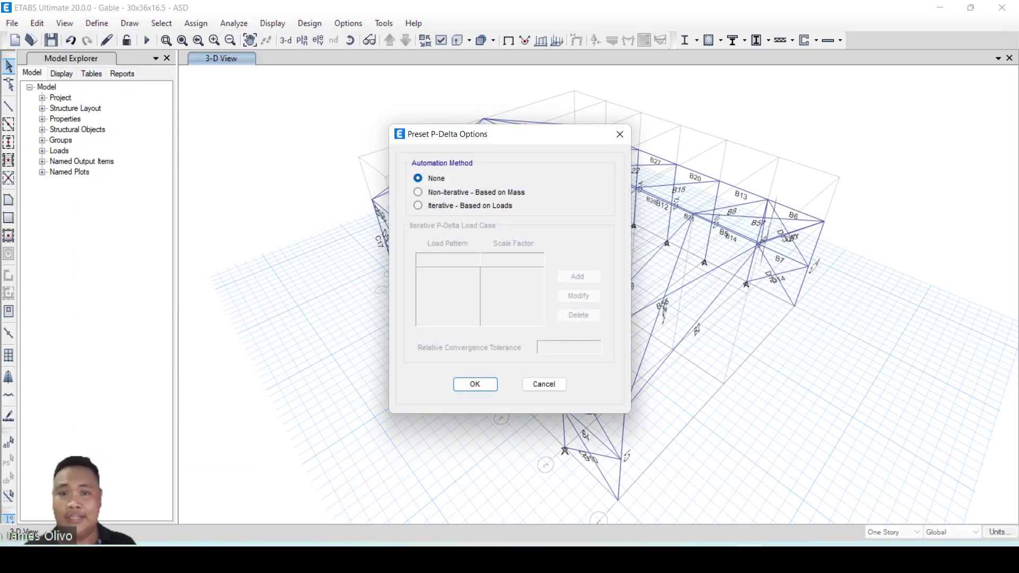
pyautogui.click(418, 205)
# Add the Dead and Live load patterns to the iterative P-Delta load case, each with scale factor 1, and accept the options
pyautogui.click(447, 259)
pyautogui.click(577, 276)
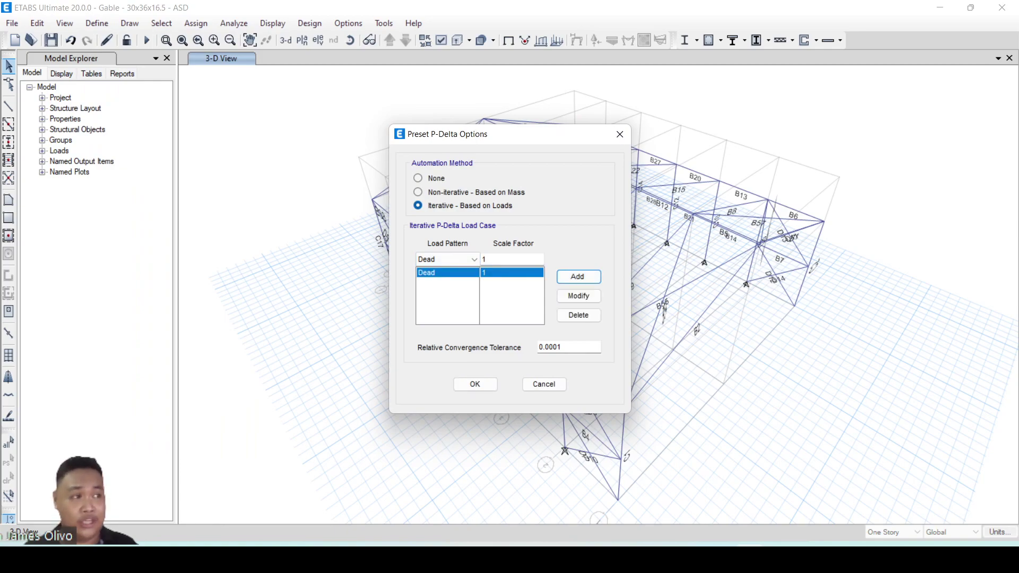
pyautogui.click(447, 259)
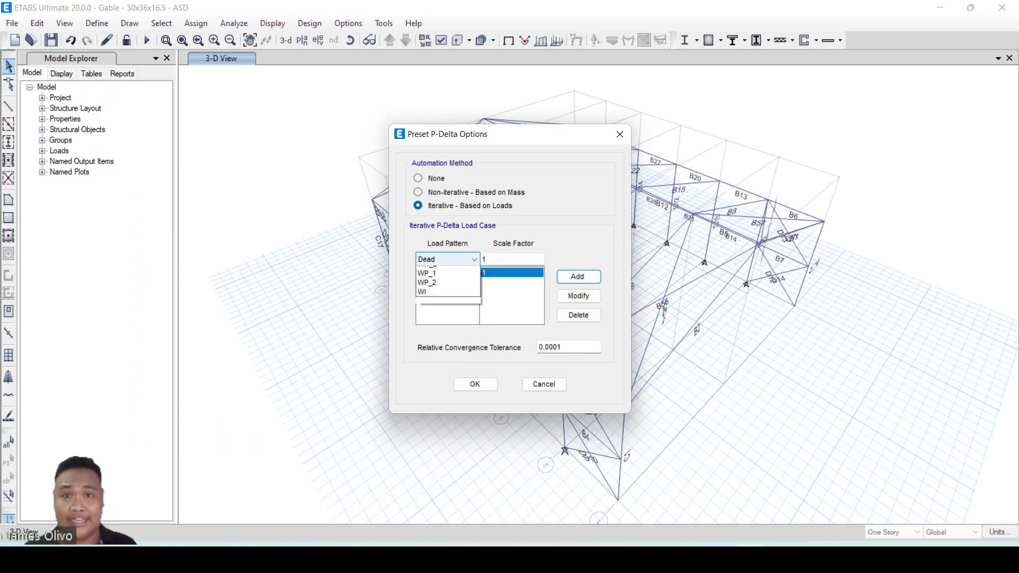
pyautogui.click(425, 281)
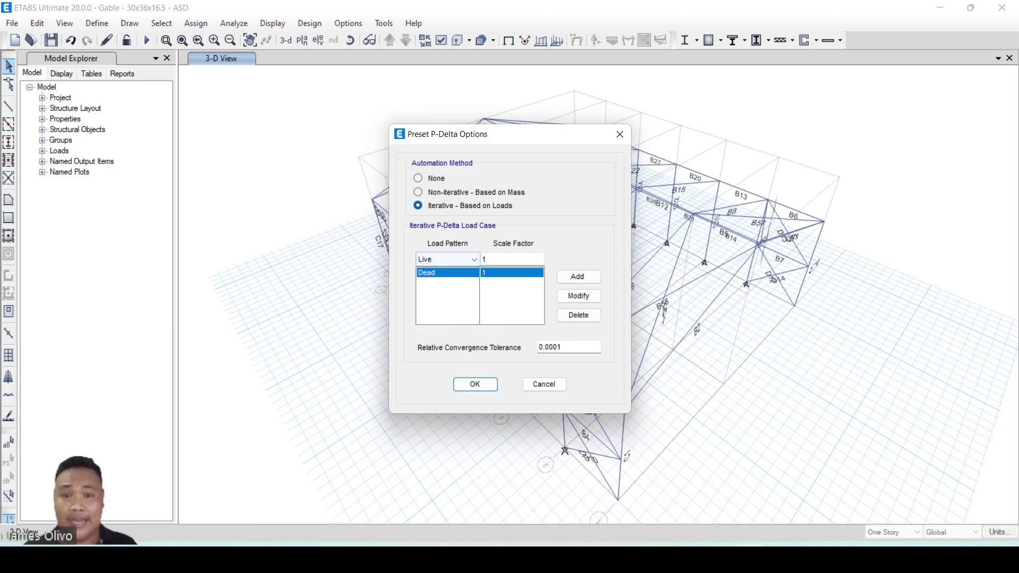
pyautogui.click(577, 276)
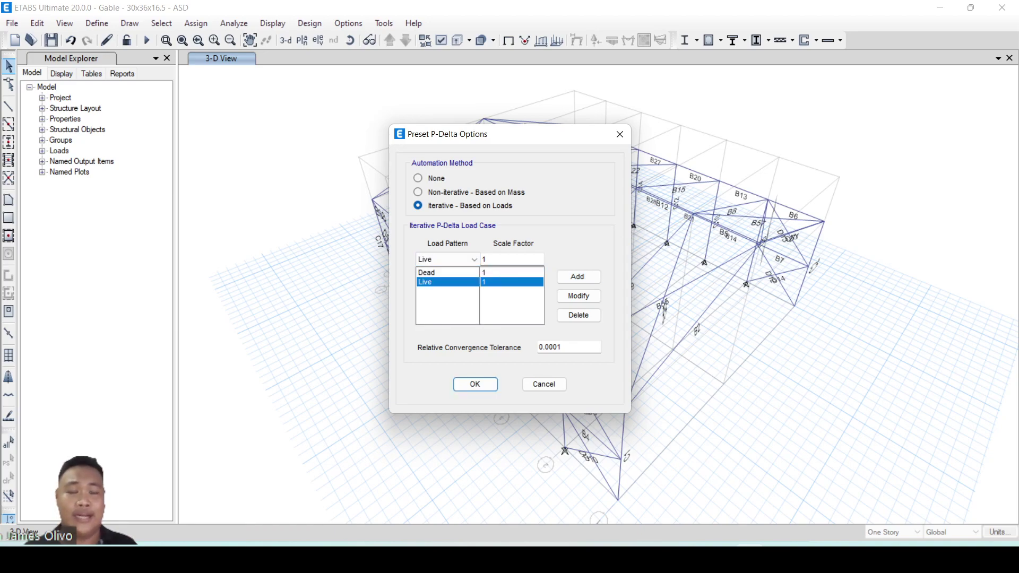
pyautogui.click(511, 273)
pyautogui.click(511, 281)
pyautogui.click(511, 273)
pyautogui.click(511, 282)
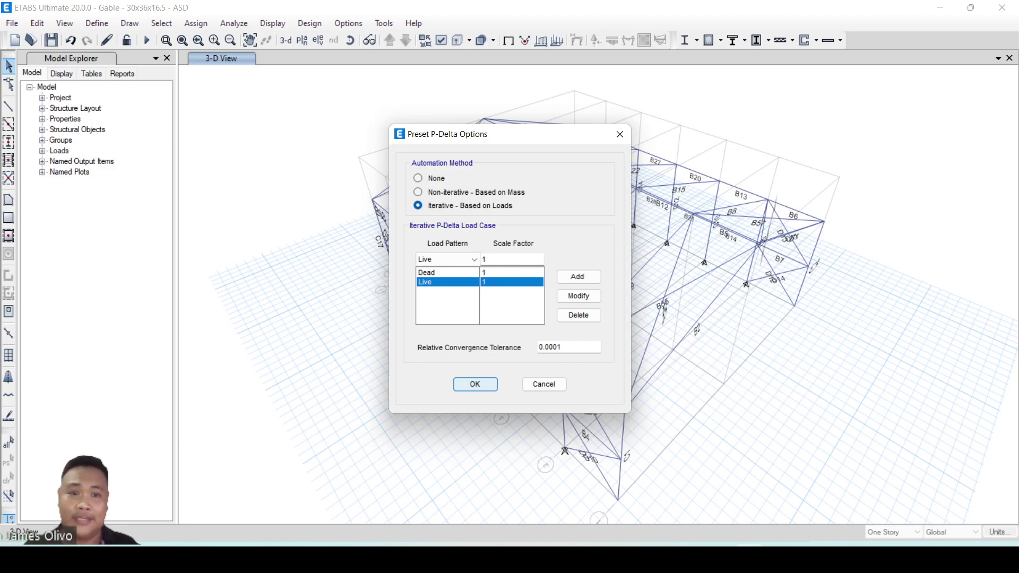
pyautogui.click(475, 384)
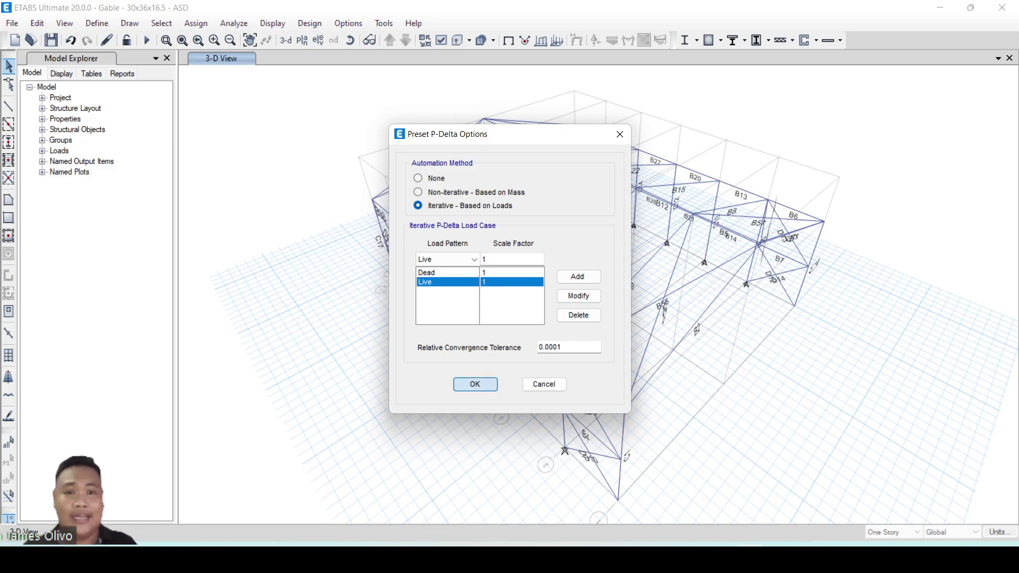
# Review the defined load patterns, going through Dead, Live and the ASCE 7-16 wind patterns, without changing them
pyautogui.click(96, 23)
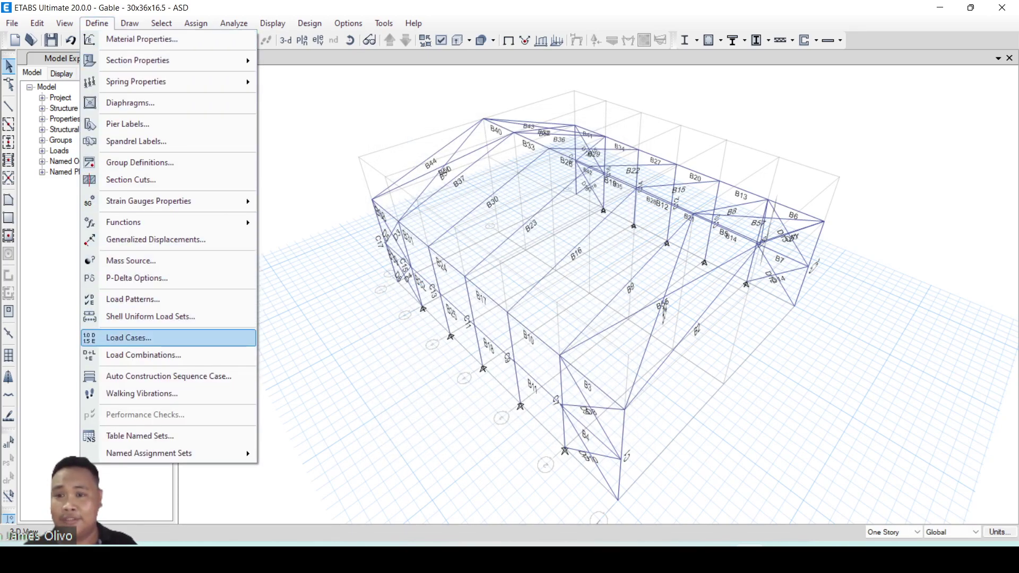
pyautogui.click(133, 298)
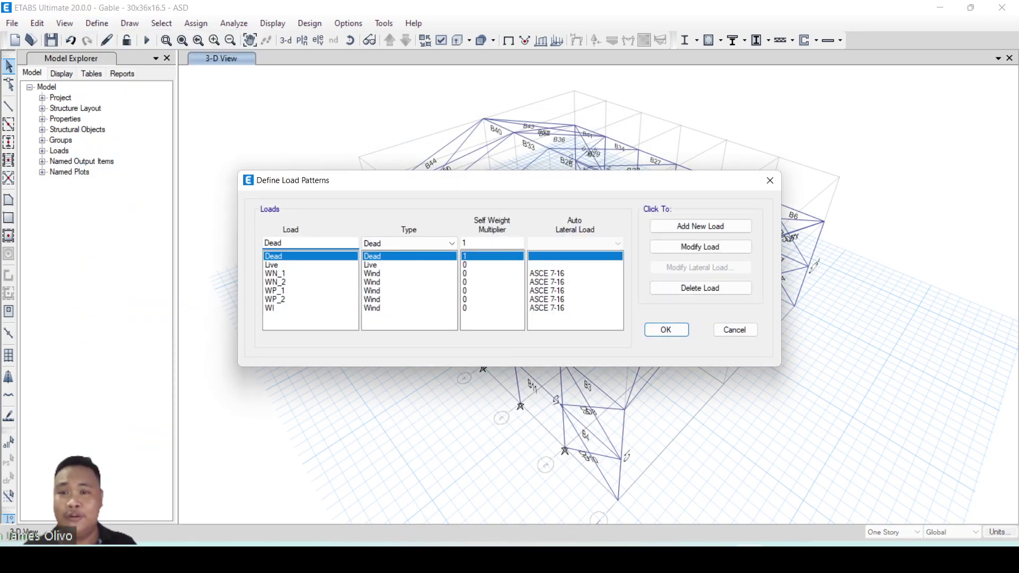
pyautogui.click(286, 265)
pyautogui.click(287, 257)
pyautogui.click(286, 264)
pyautogui.click(286, 274)
pyautogui.click(286, 282)
pyautogui.press('Down')
pyautogui.press('Down')
pyautogui.press('Down')
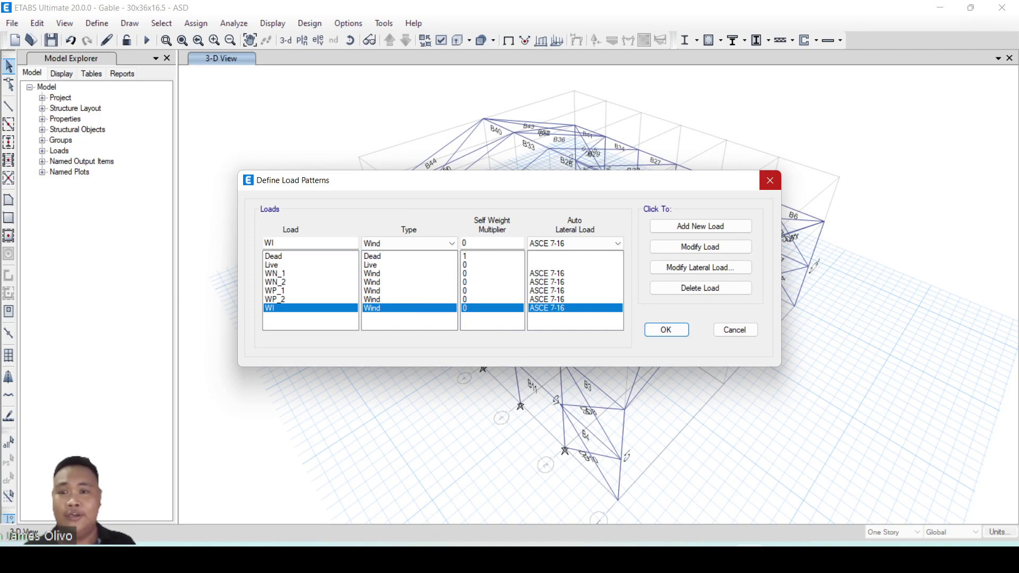
pyautogui.click(770, 180)
# Review the ASD load combinations, including the D+0.75Lr+0.45W wind combinations, without changing them
pyautogui.click(97, 23)
pyautogui.click(97, 23)
pyautogui.click(96, 23)
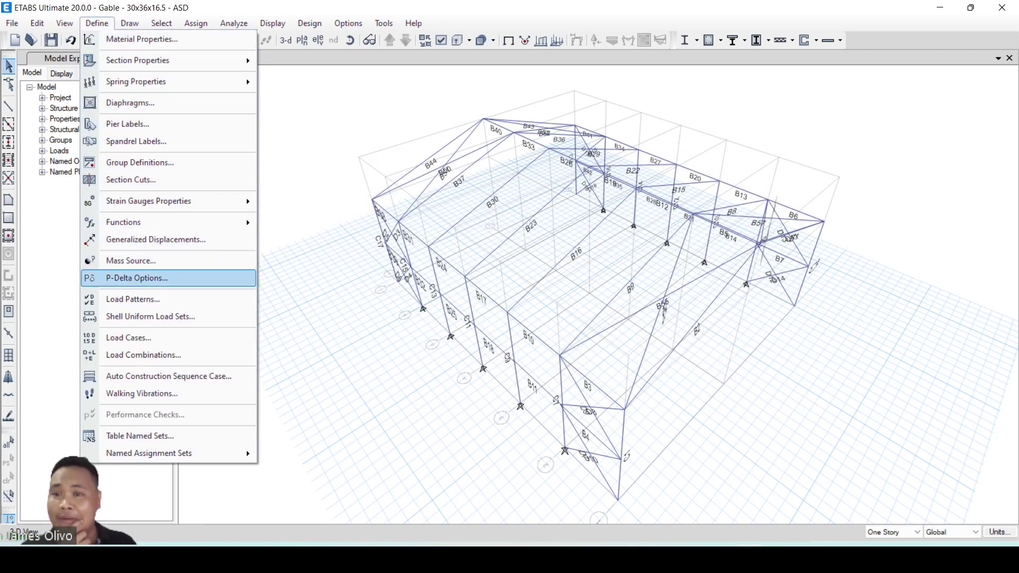
pyautogui.click(144, 354)
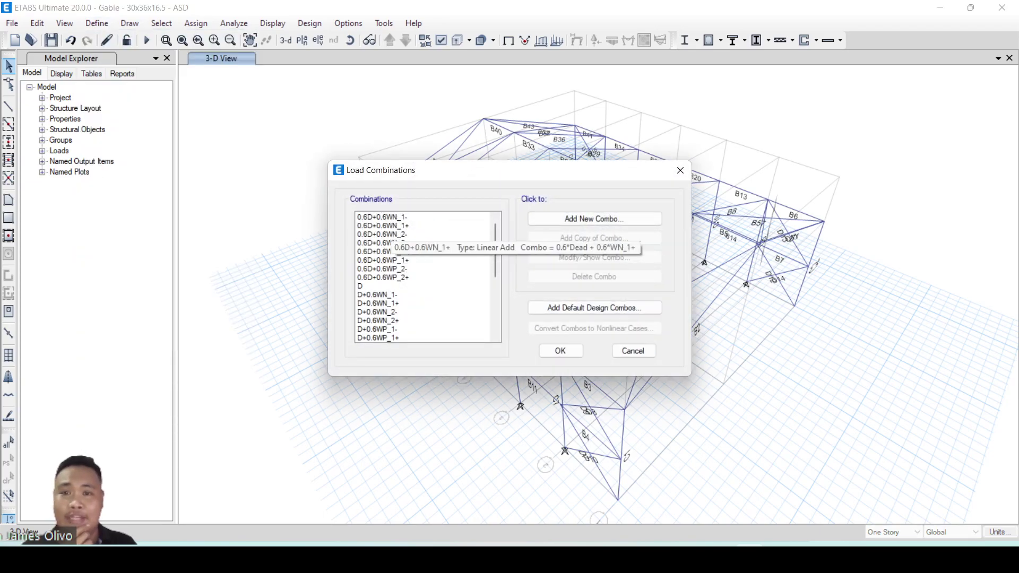
pyautogui.click(391, 218)
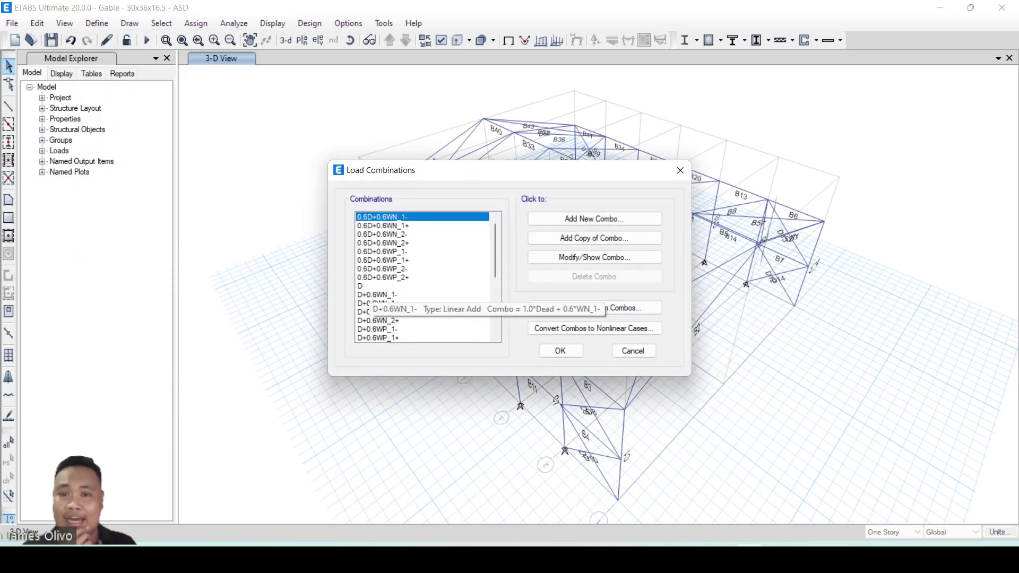
pyautogui.scroll(-3, 378, 293)
pyautogui.click(378, 286)
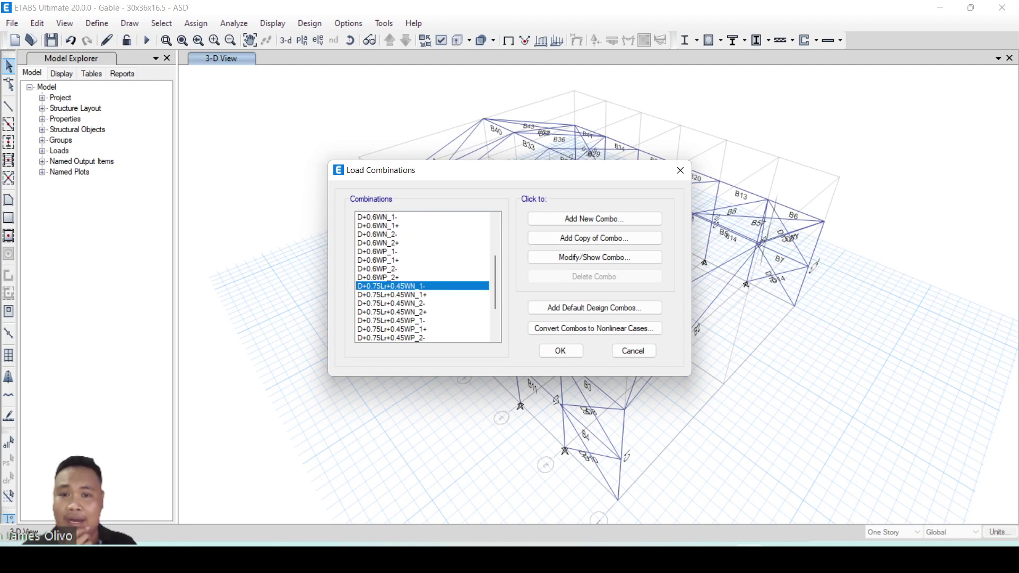
pyautogui.click(405, 294)
pyautogui.click(404, 311)
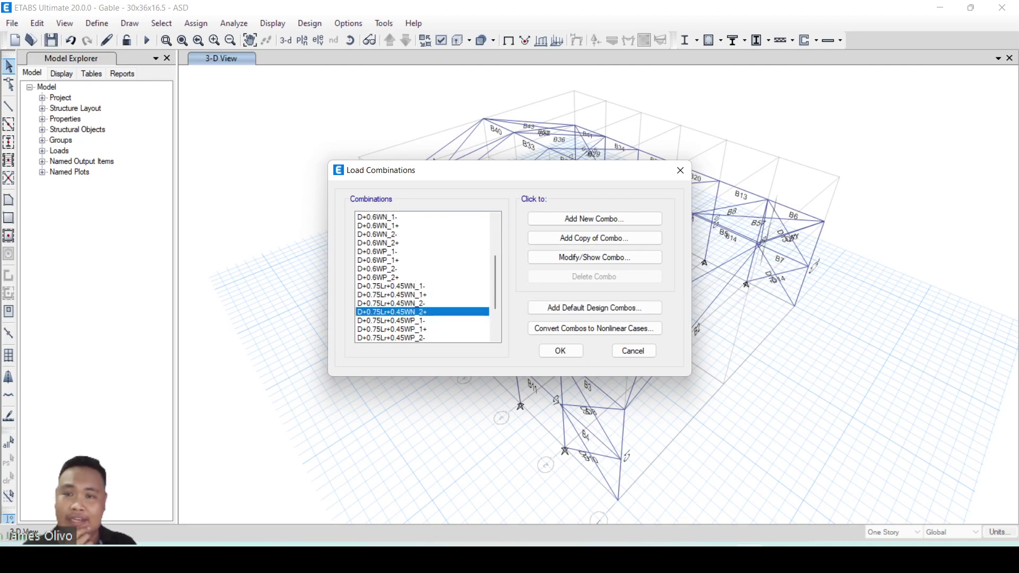
pyautogui.click(404, 286)
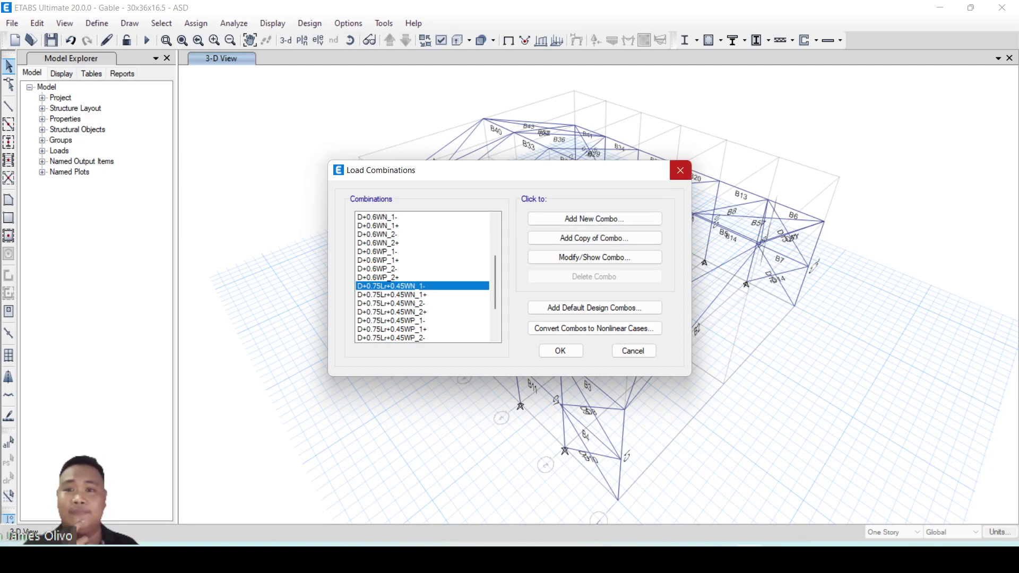
pyautogui.scroll(-1, 423, 277)
pyautogui.click(392, 294)
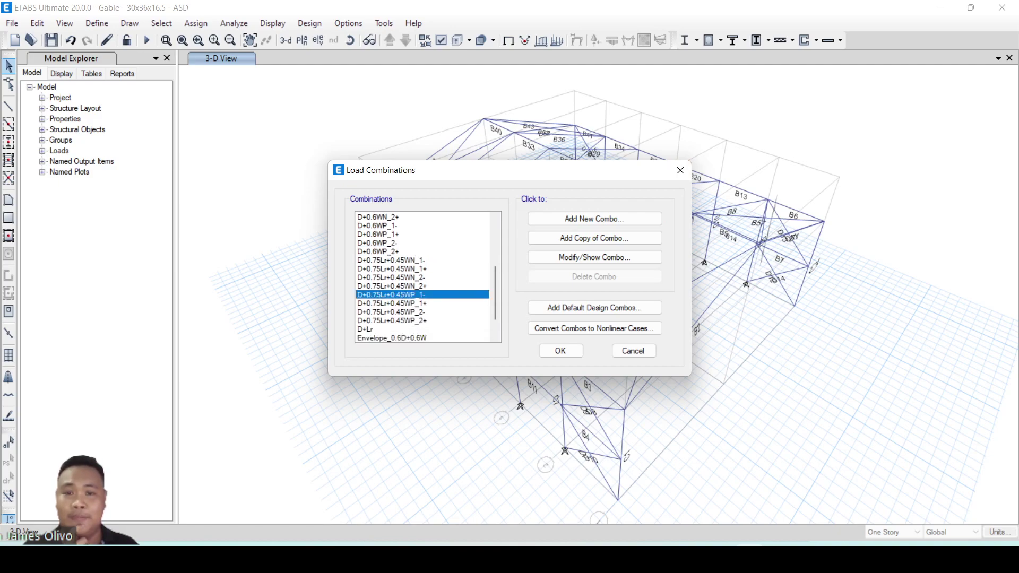
pyautogui.click(680, 170)
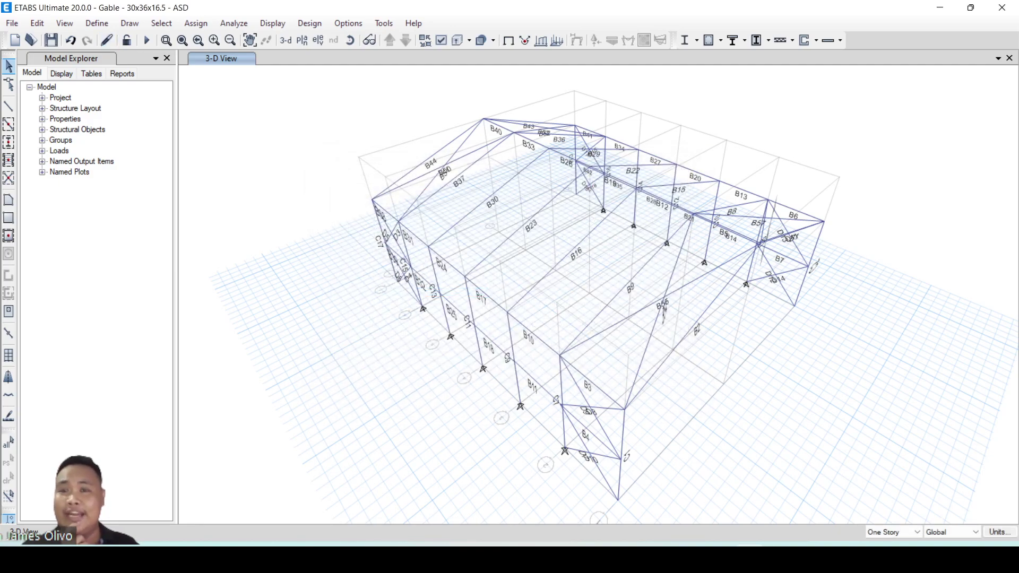
# Switch to the NSCP-2015 PDF in the browser and read the ASD second-order analysis provision in Section 503.2.2.1, item 2
pyautogui.hotkey('alt', 'Tab')
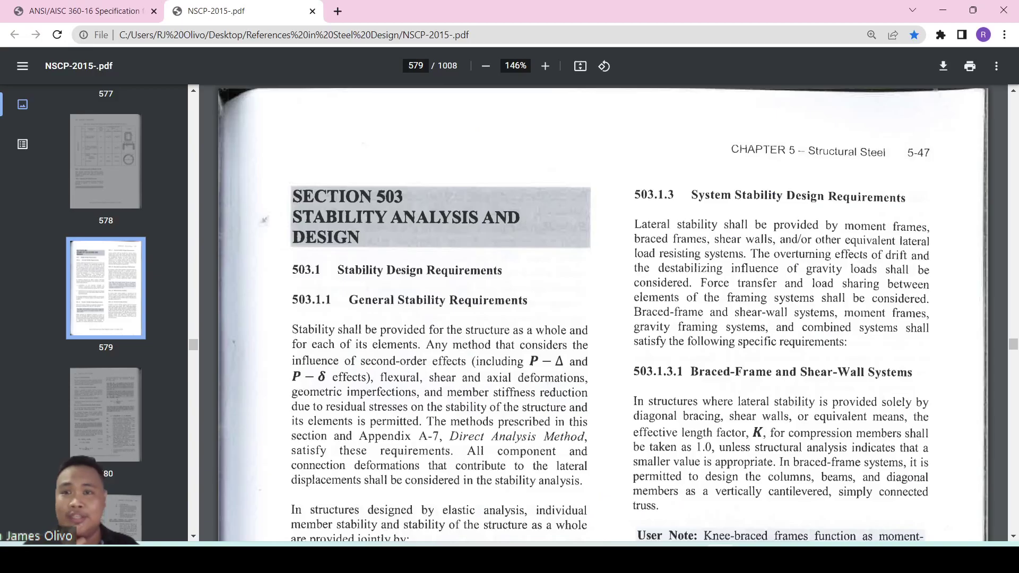
pyautogui.scroll(-15, 603, 313)
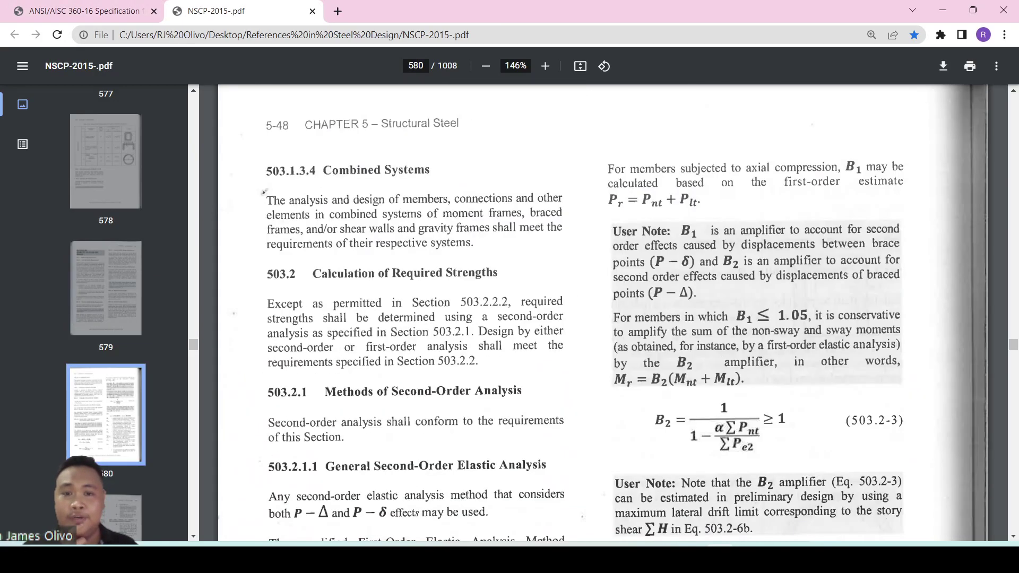
pyautogui.scroll(-20, 603, 313)
pyautogui.scroll(-8, 604, 313)
pyautogui.scroll(-2, 603, 313)
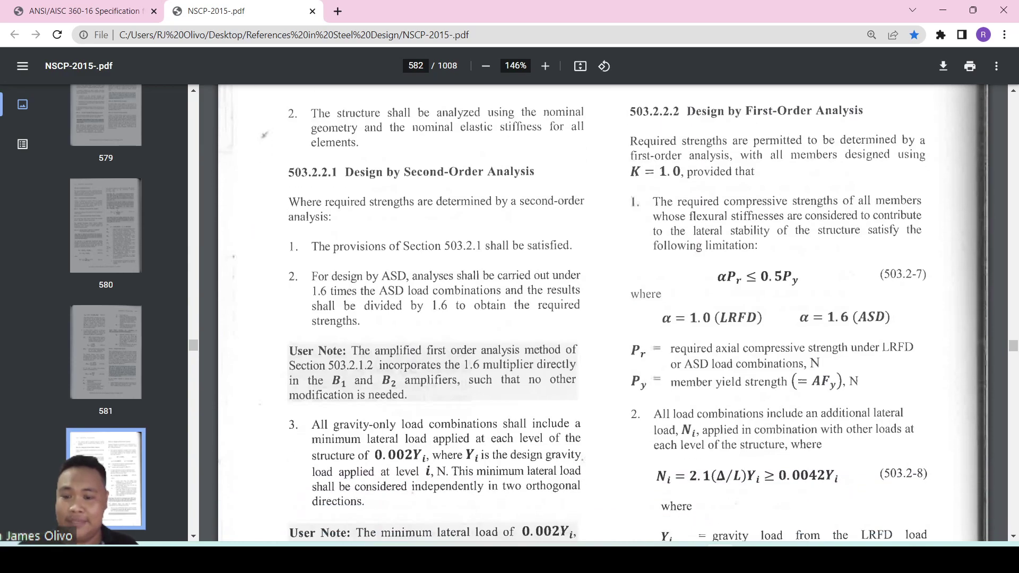
pyautogui.moveTo(432, 317); pyautogui.dragTo(448, 317)
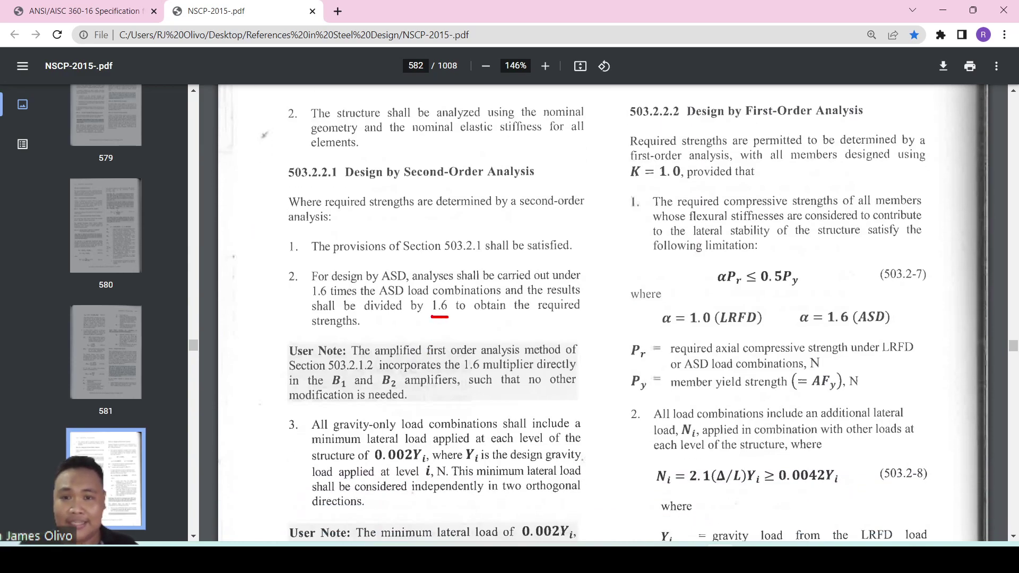
pyautogui.moveTo(312, 300); pyautogui.dragTo(412, 300)
pyautogui.moveTo(361, 321); pyautogui.dragTo(447, 322)
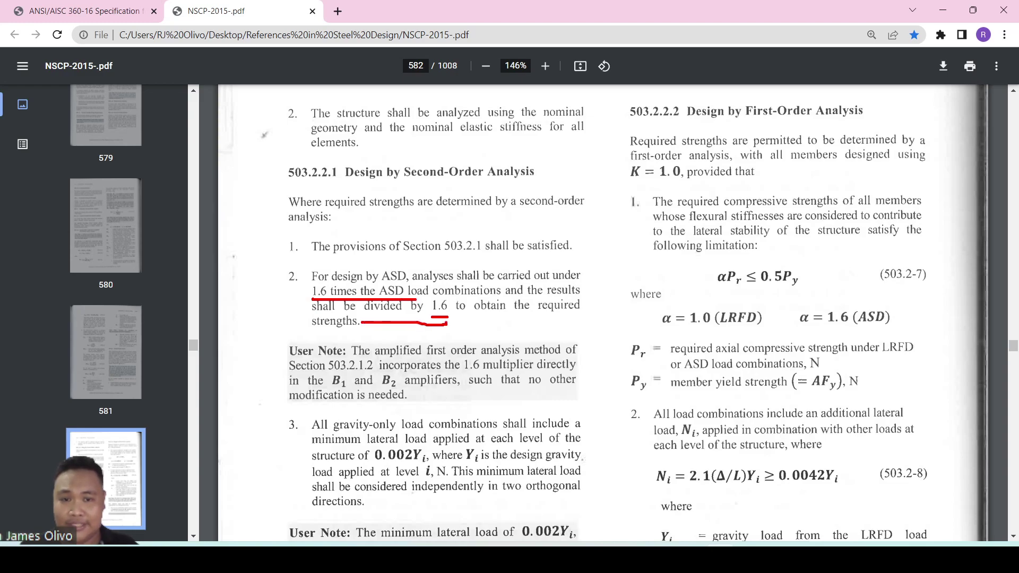
pyautogui.press('Escape')
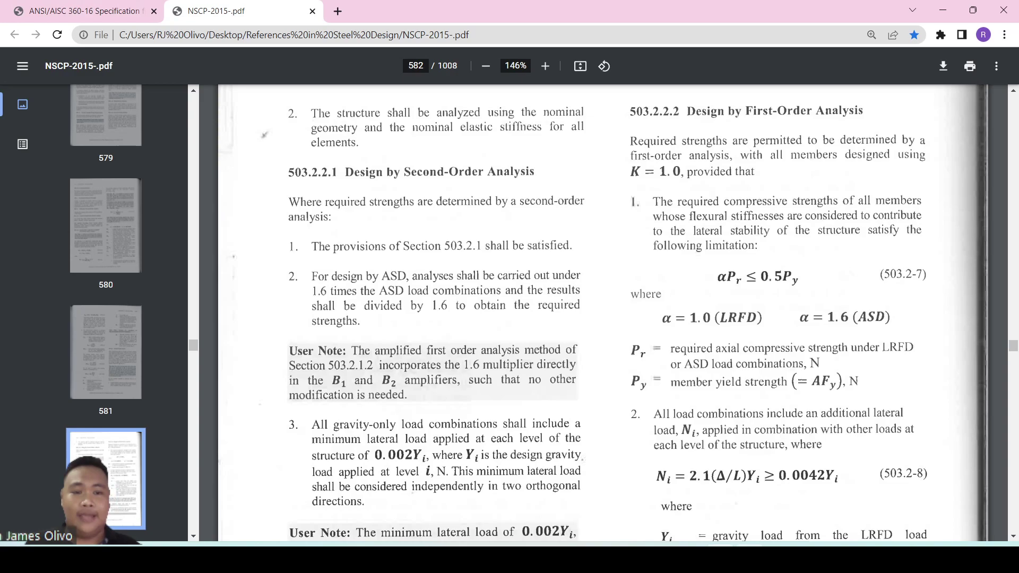
# Switch back to ETABS and recheck the preset P-Delta options, keeping them as set
pyautogui.hotkey('alt', 'Tab')
pyautogui.click(96, 23)
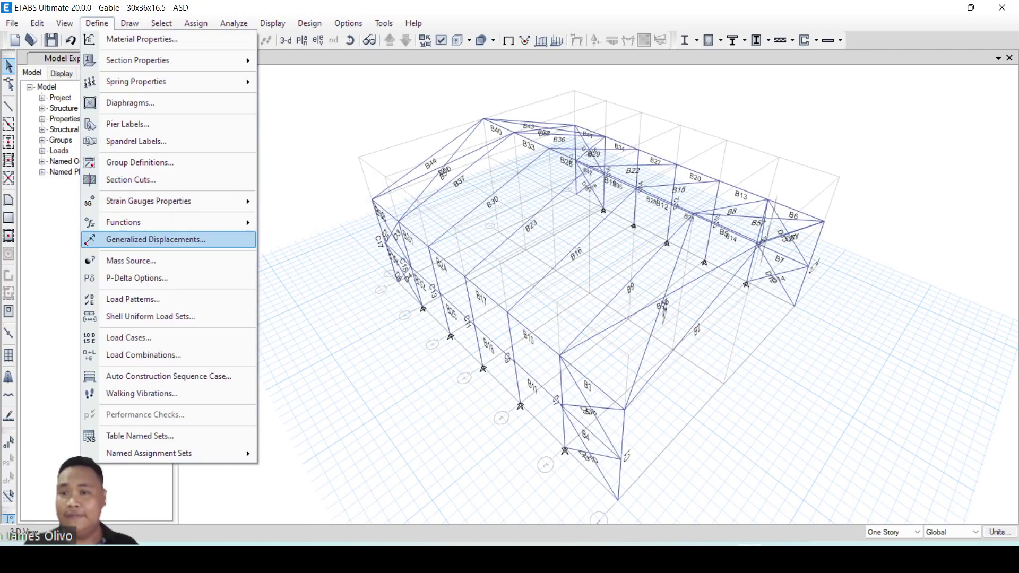
pyautogui.click(133, 272)
pyautogui.click(475, 384)
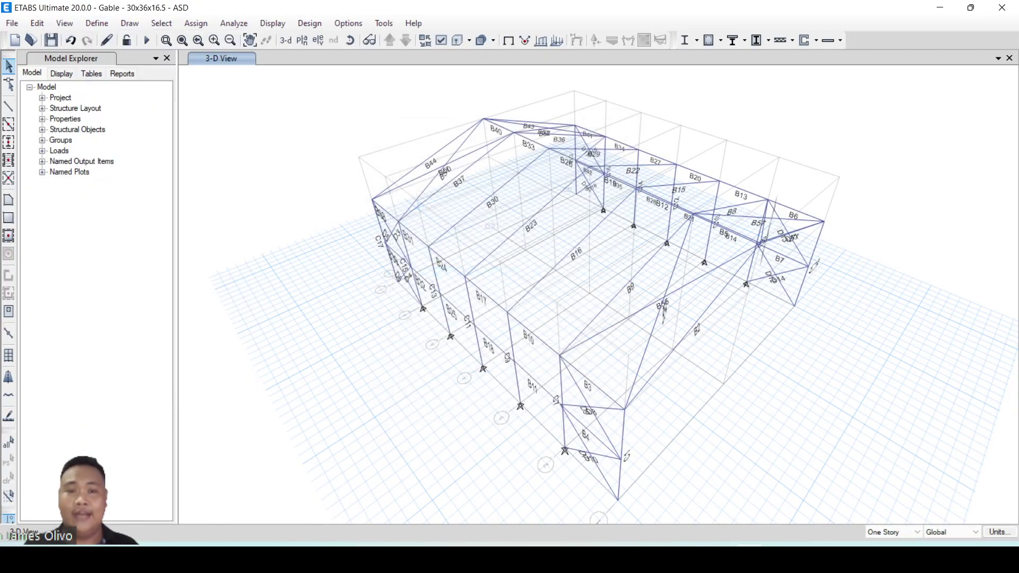
pyautogui.moveTo(878, 102); pyautogui.dragTo(236, 507)
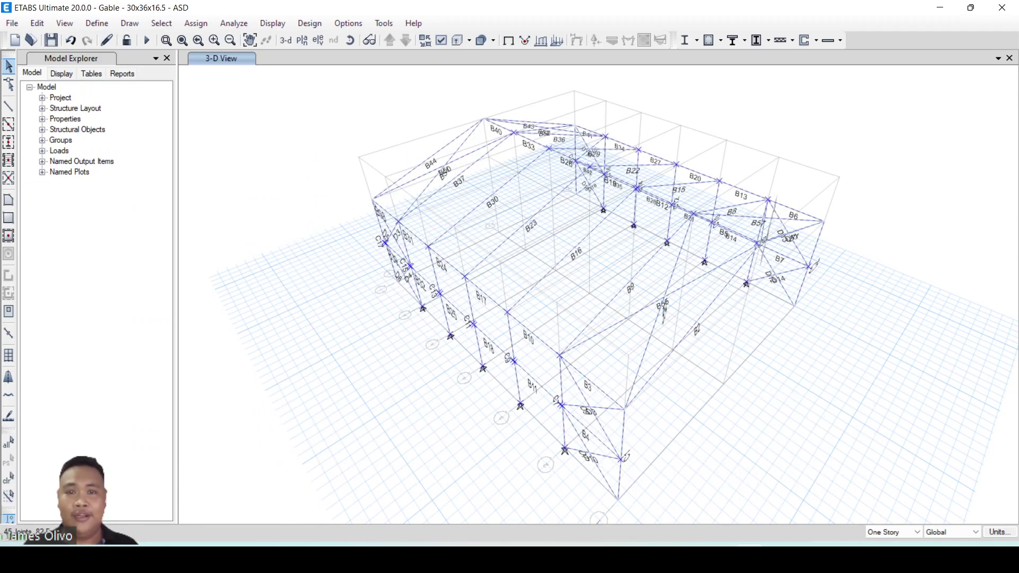
pyautogui.scroll(-5, 387, 402)
pyautogui.moveTo(765, 123); pyautogui.dragTo(250, 505)
pyautogui.scroll(-5, 305, 496)
pyautogui.scroll(5, 358, 396)
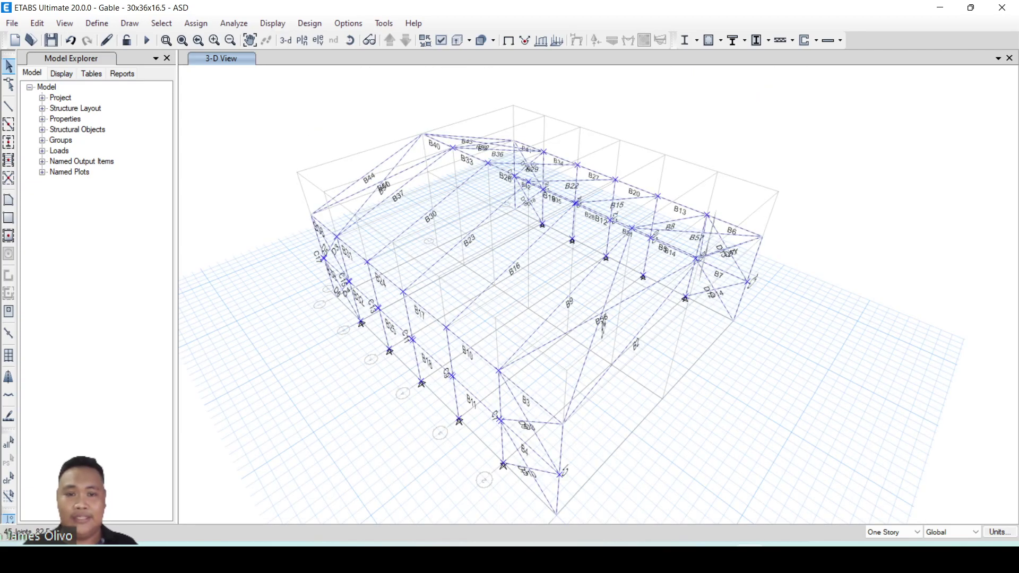
pyautogui.press('Escape')
# Inspect the property modifiers assigned to beam B2 on Story2, then clear the selection
pyautogui.click(634, 345)
pyautogui.rightClick(631, 340)
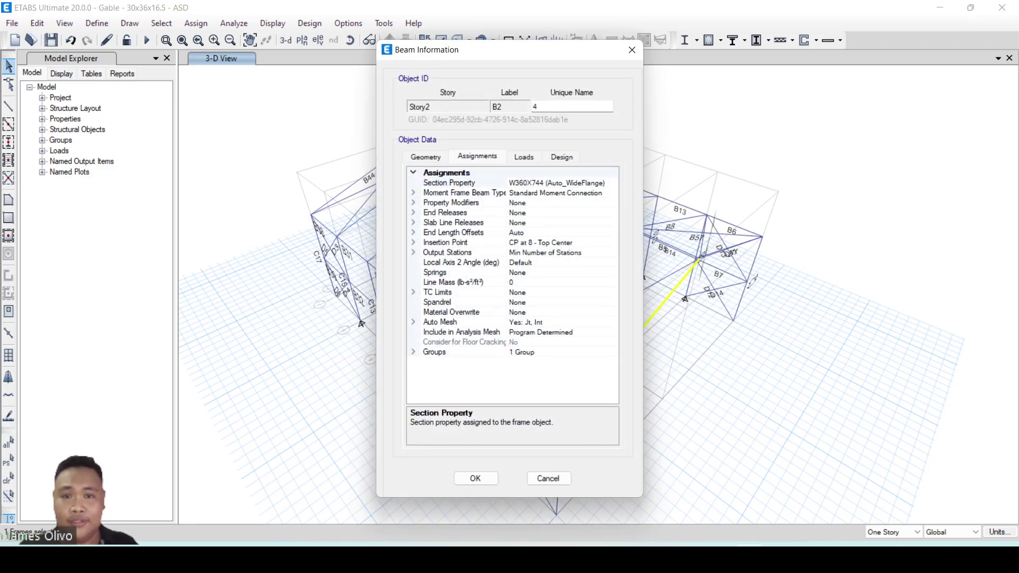
pyautogui.click(451, 203)
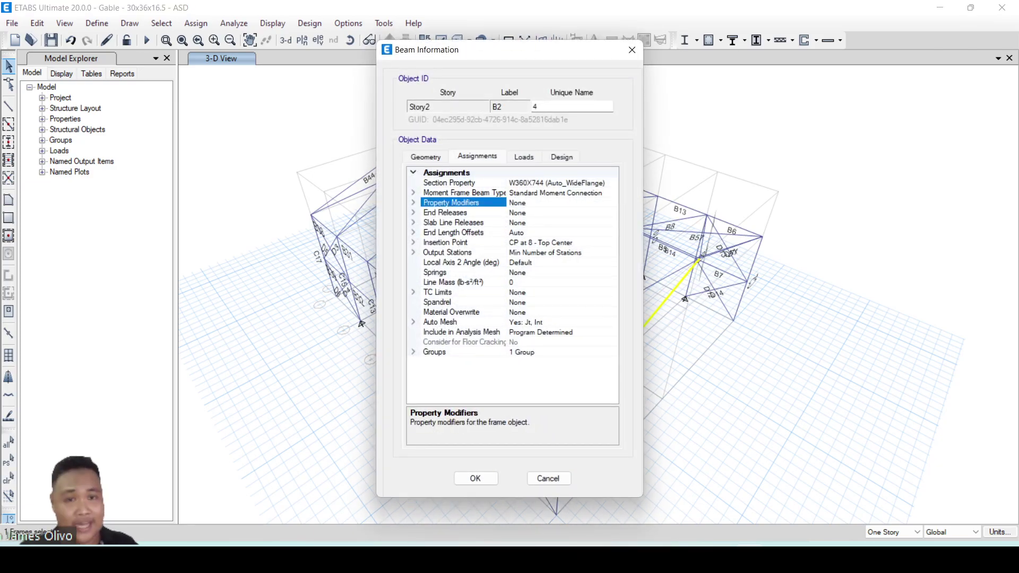
pyautogui.press('Escape')
pyautogui.press('Escape')
# Select the whole building and enter frame property modifiers of 0.8 for the moments of inertia about the 2 and 3 axes
pyautogui.scroll(-5, 532, 231)
pyautogui.moveTo(739, 126); pyautogui.dragTo(317, 402)
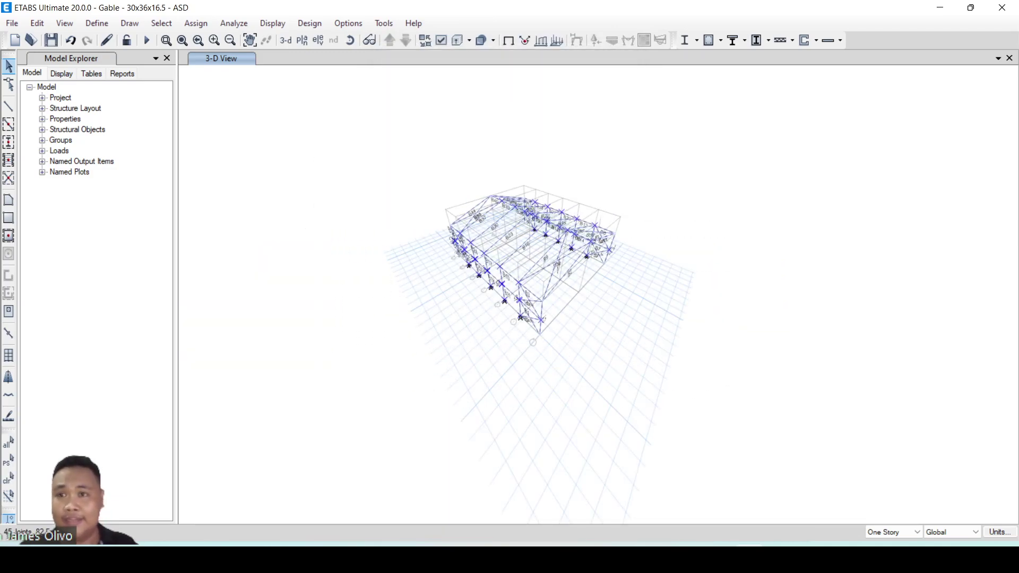
pyautogui.click(97, 23)
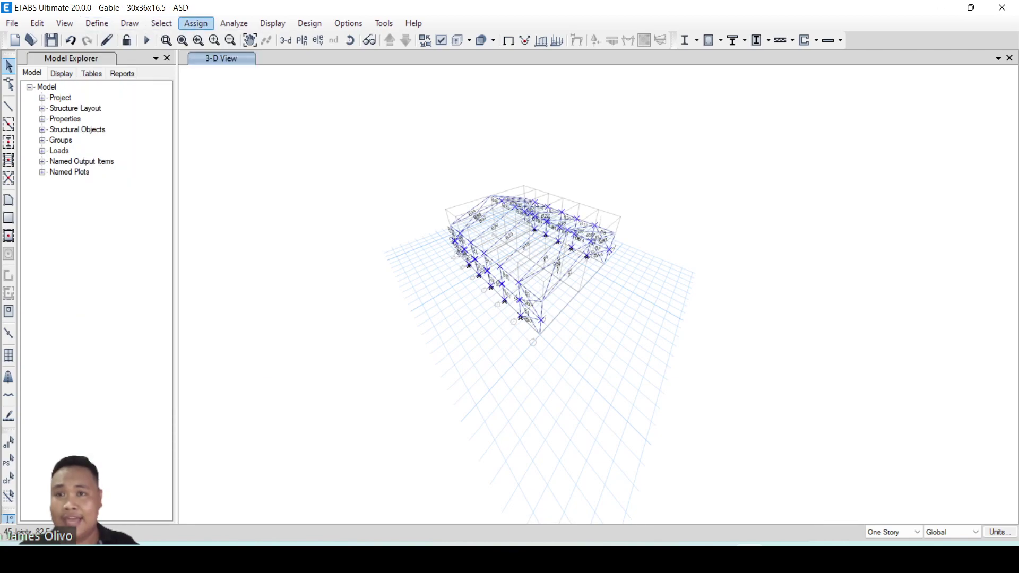
pyautogui.click(196, 23)
pyautogui.moveTo(216, 56)
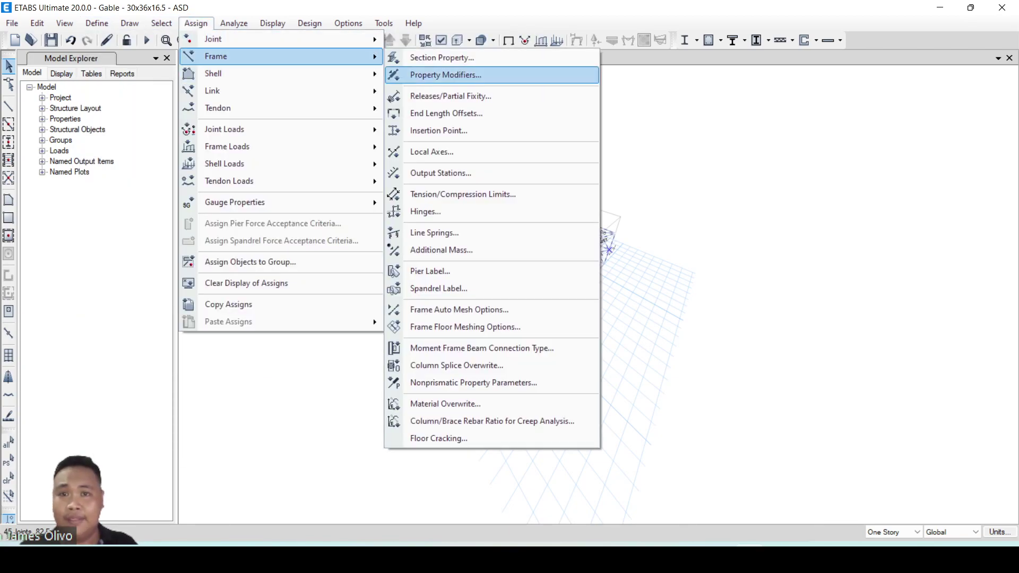
pyautogui.click(445, 75)
pyautogui.moveTo(478, 158); pyautogui.dragTo(153, 120)
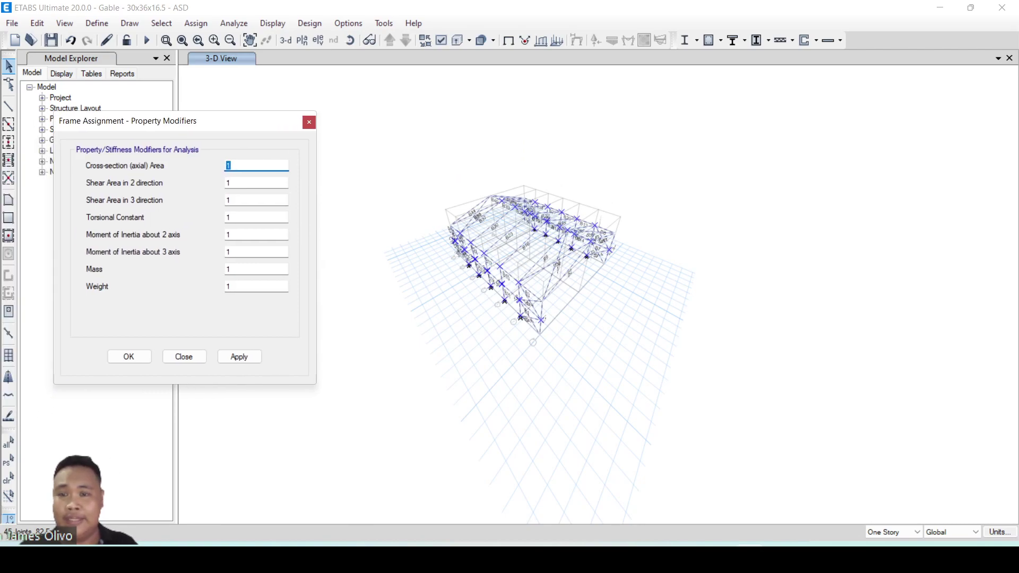
pyautogui.doubleClick(229, 234)
pyautogui.write('0.8')
pyautogui.press('Tab')
pyautogui.write('0.8')
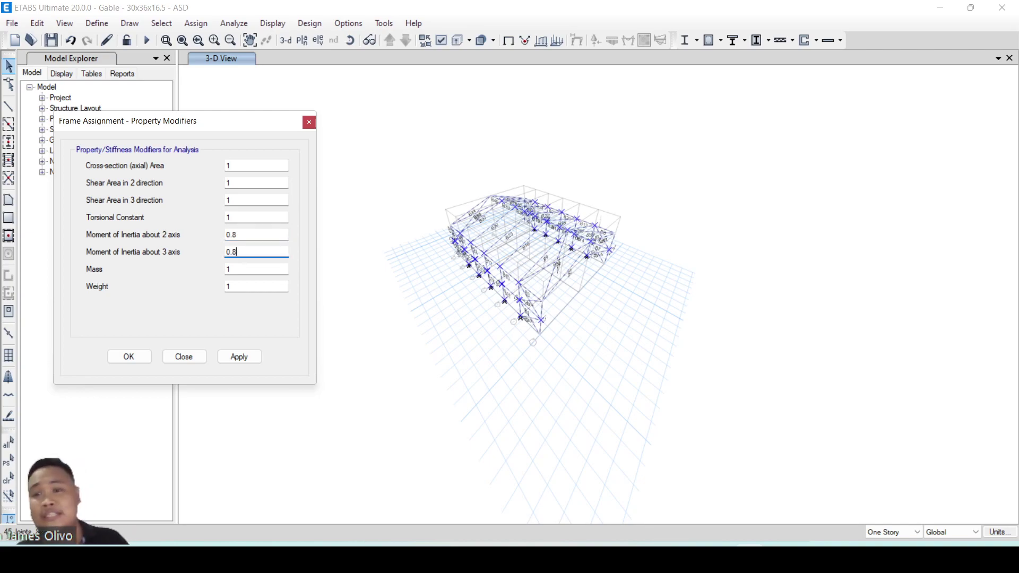
# Switch to the ANSI/AISC 360-16 PDF in the browser and read the 0.80 factor under Adjustments to Stiffness in Section C2
pyautogui.hotkey('alt', 'Tab')
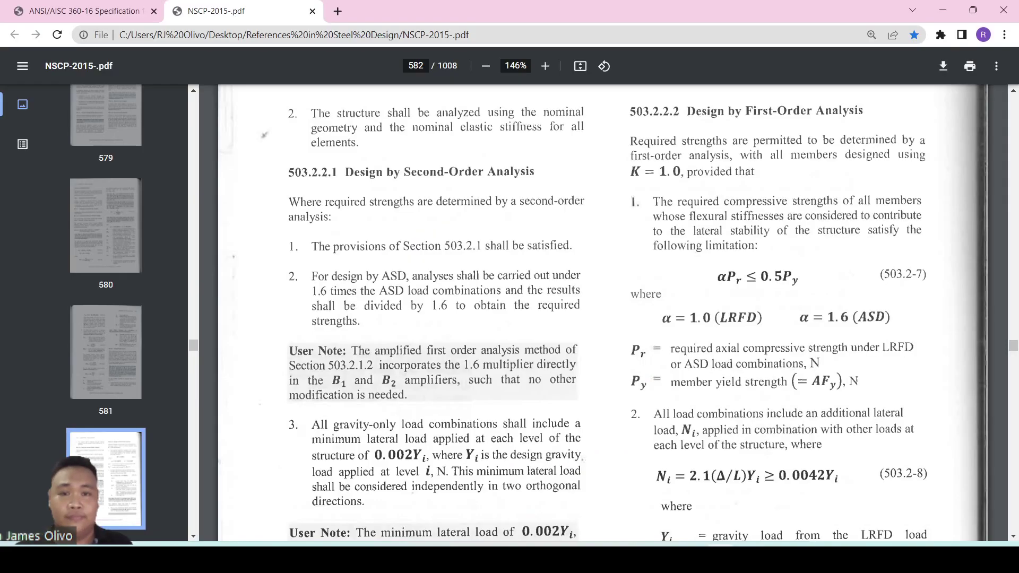
pyautogui.click(85, 11)
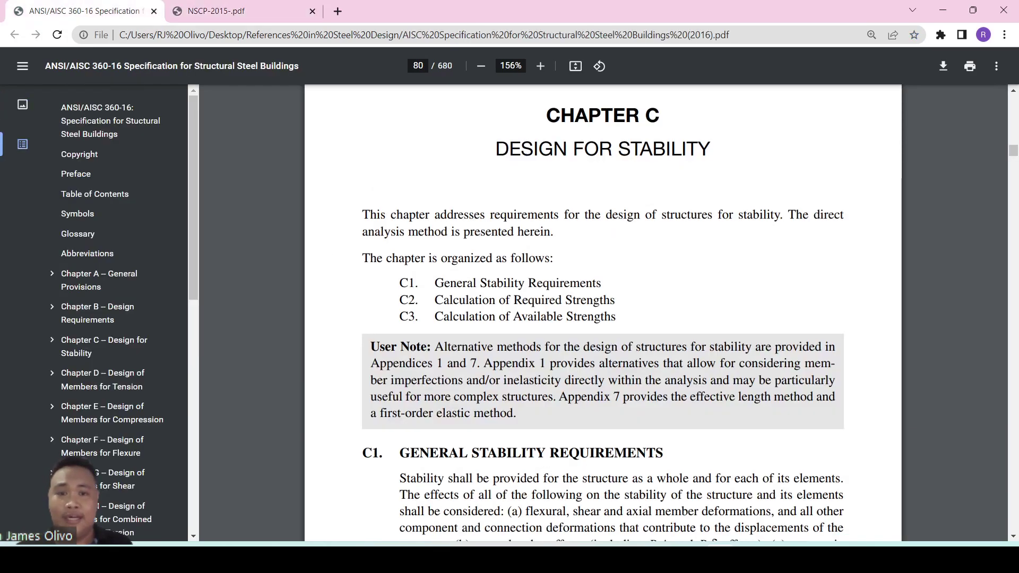
pyautogui.scroll(-10, 602, 313)
pyautogui.scroll(5, 603, 313)
pyautogui.scroll(-10, 602, 313)
pyautogui.scroll(-3, 602, 313)
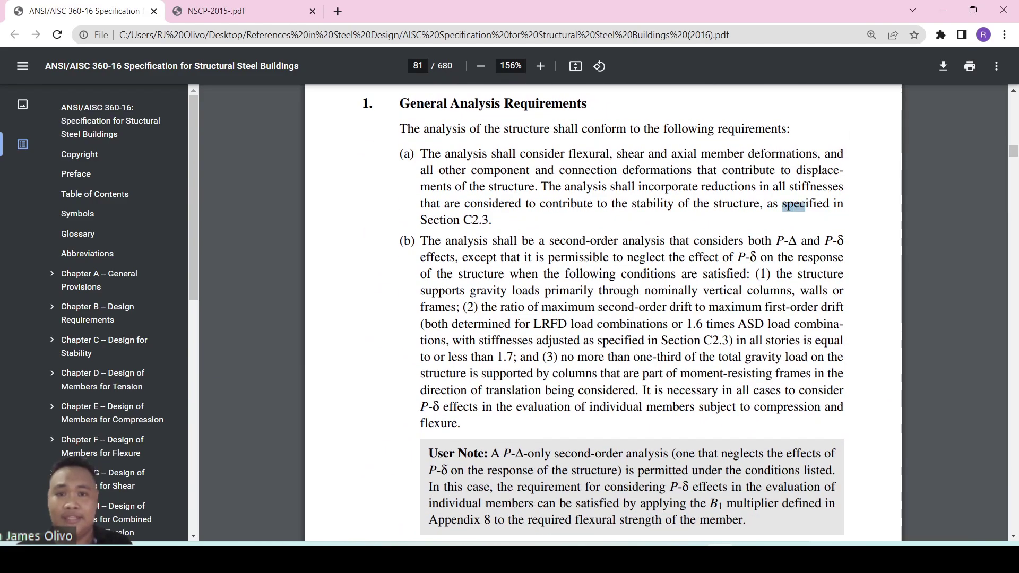
pyautogui.scroll(-20, 603, 313)
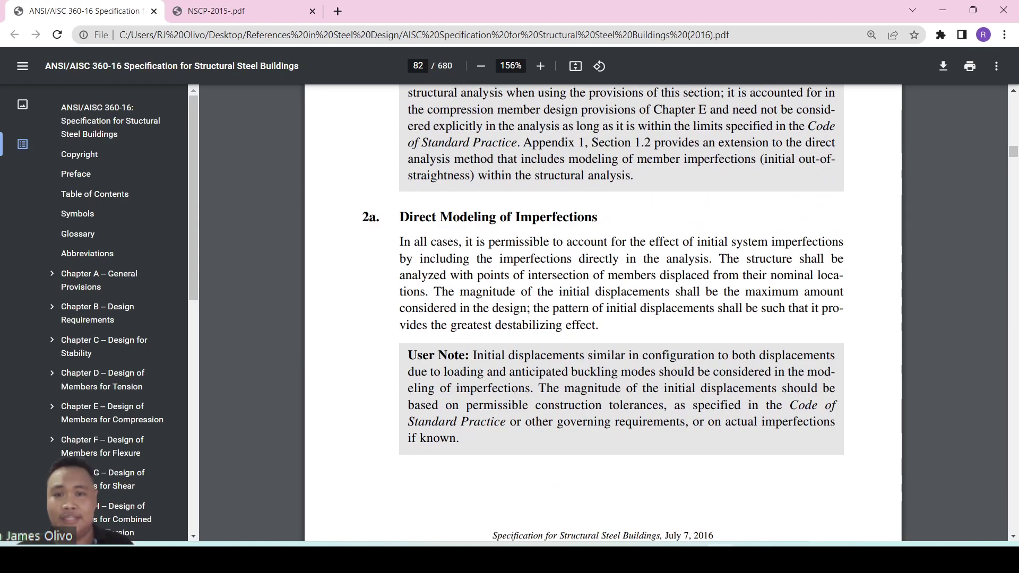
pyautogui.scroll(-20, 603, 313)
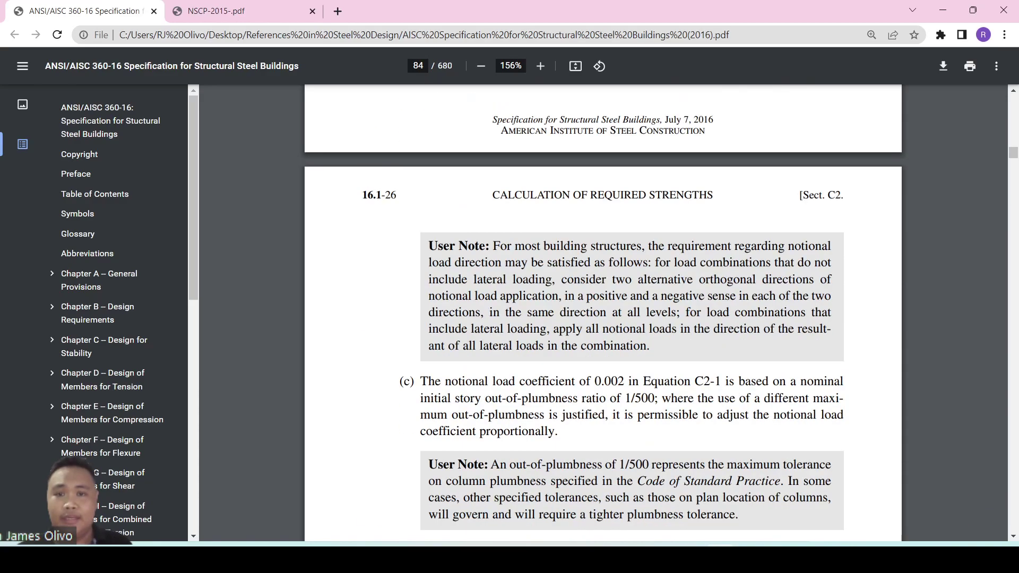
pyautogui.scroll(-4, 603, 313)
pyautogui.moveTo(416, 195); pyautogui.dragTo(490, 195)
pyautogui.moveTo(502, 262); pyautogui.dragTo(480, 262)
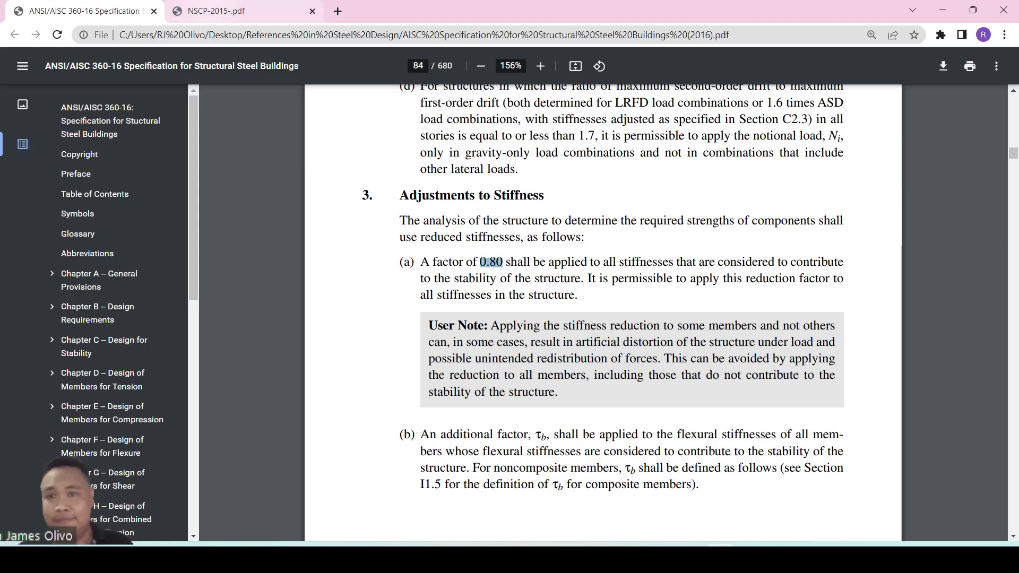
# Switch back to ETABS and apply the entered property modifiers to the selected frames
pyautogui.click(748, 556)
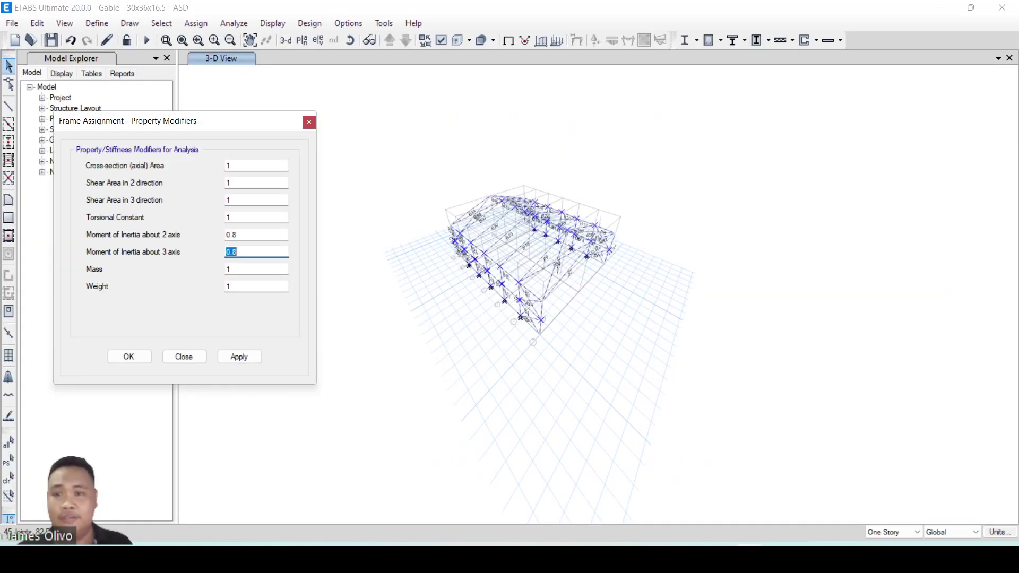
pyautogui.click(239, 357)
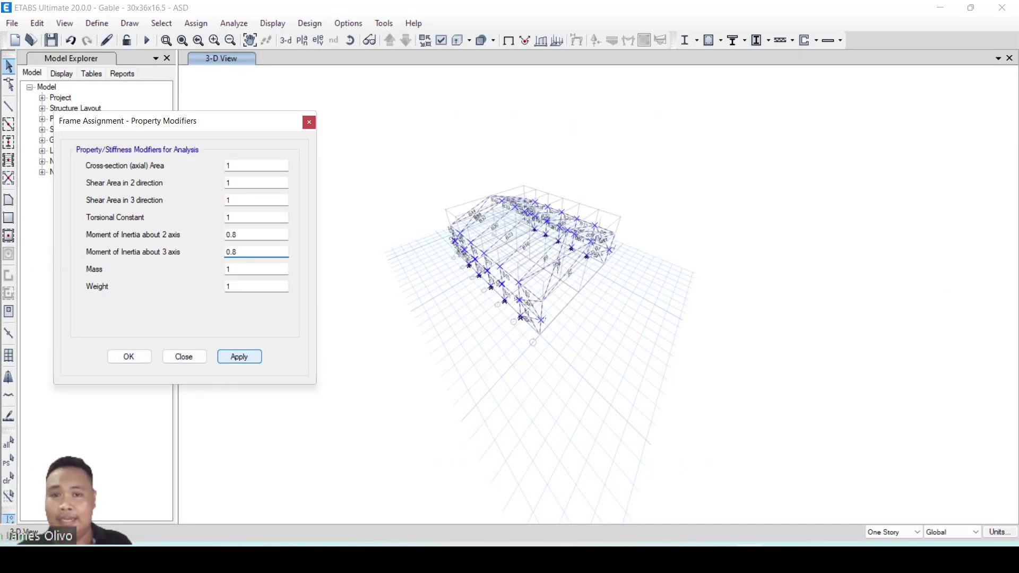
pyautogui.click(128, 357)
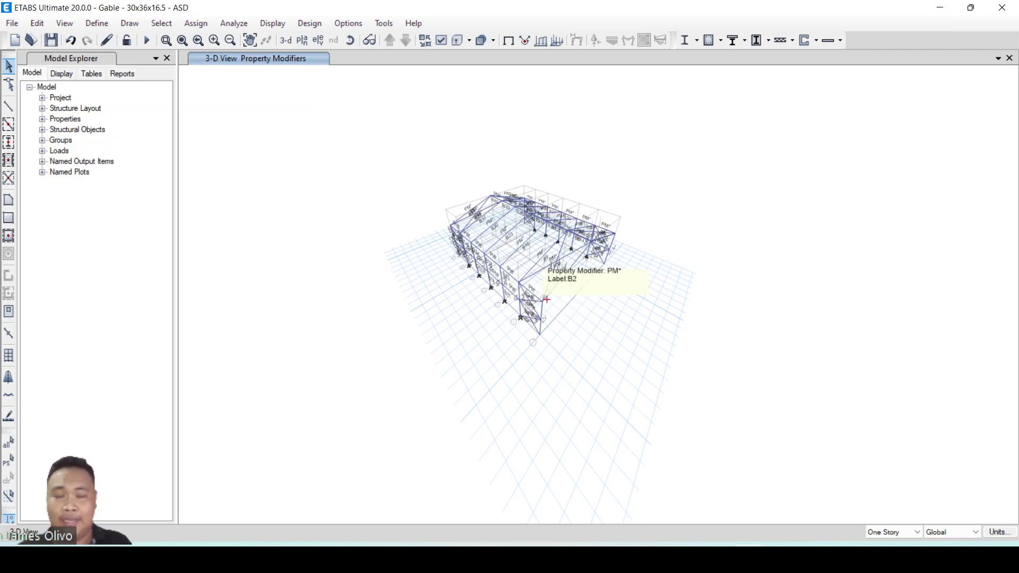
# Verify the detailed property modifiers now assigned to beam B2 on Story2, then clear the selection
pyautogui.scroll(3, 541, 263)
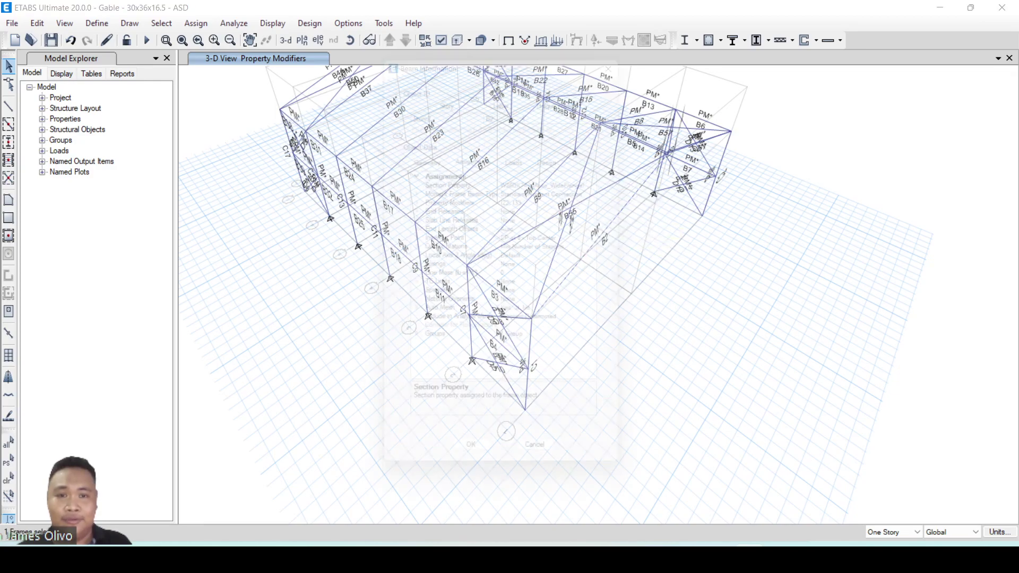
pyautogui.rightClick(610, 225)
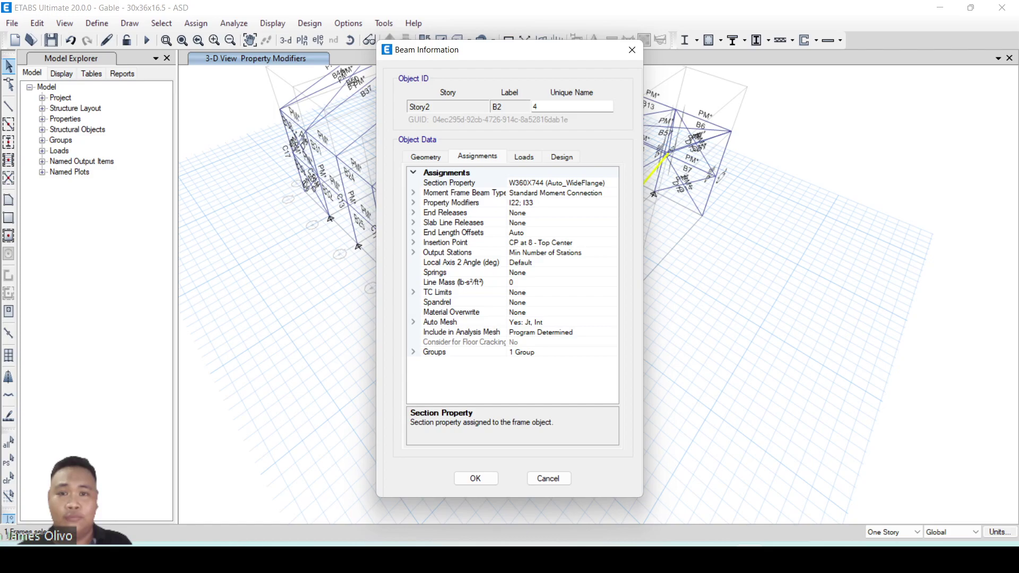
pyautogui.click(413, 203)
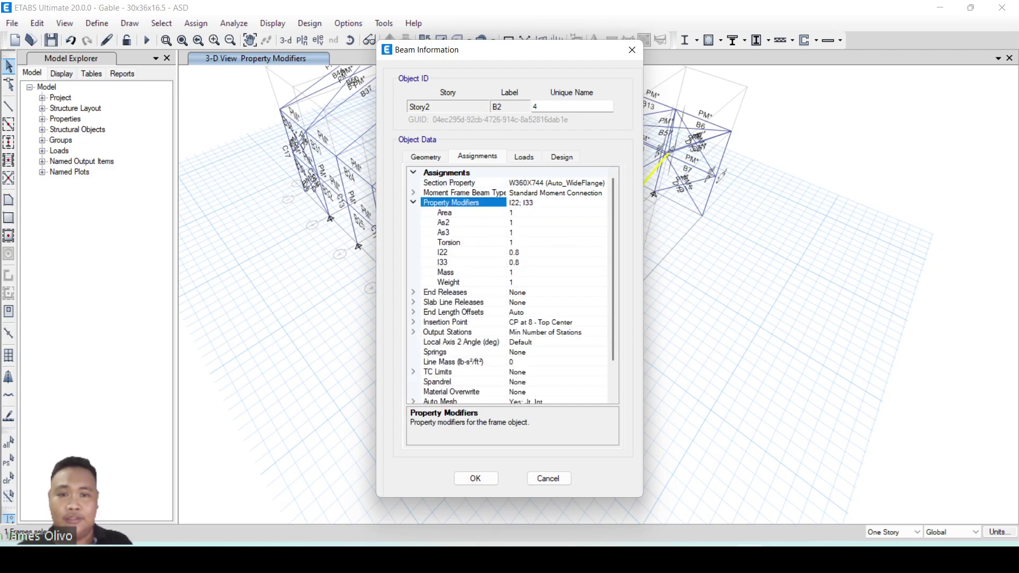
pyautogui.click(475, 478)
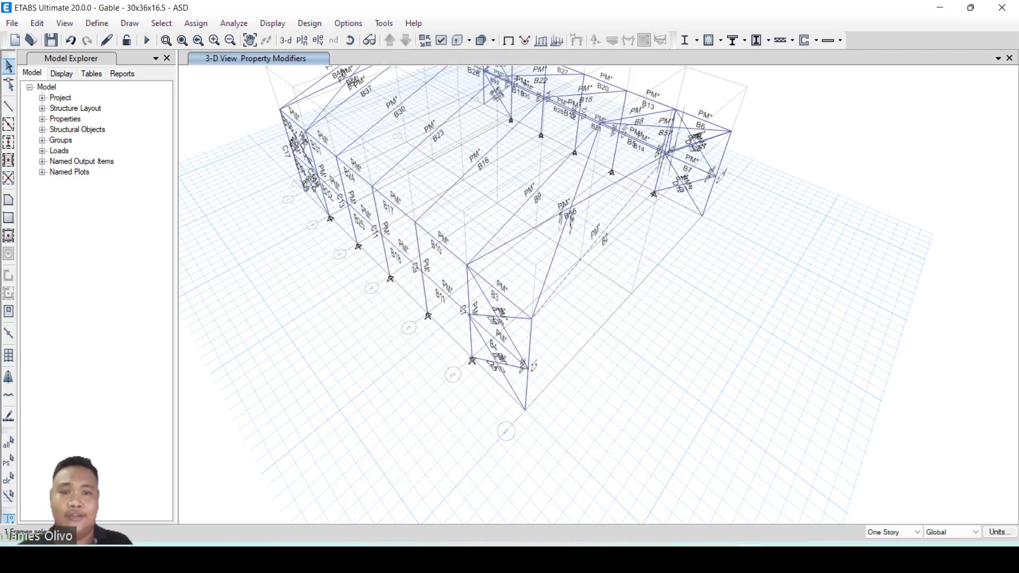
pyautogui.hotkey('ctrl', 'q')
pyautogui.scroll(-9, 592, 277)
pyautogui.scroll(10, 585, 247)
pyautogui.scroll(-6, 600, 279)
pyautogui.moveTo(461, 154); pyautogui.dragTo(467, 232)
pyautogui.moveTo(546, 159)
pyautogui.mouseDown()
pyautogui.moveTo(561, 194)
pyautogui.moveTo(540, 186)
pyautogui.mouseUp()
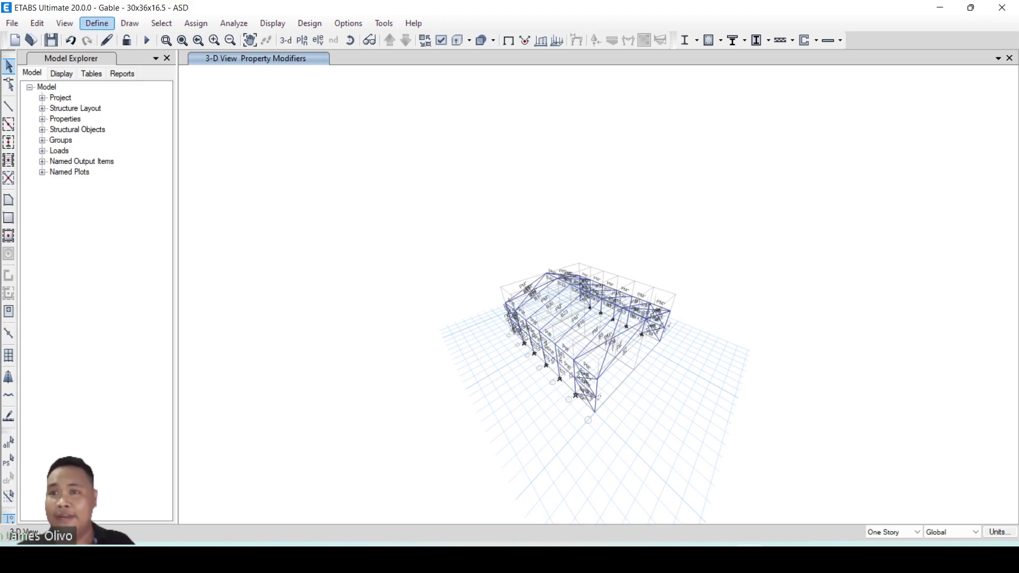
# Set the scale factor of the load applied in the Dead load case to 1.6
pyautogui.click(96, 22)
pyautogui.click(138, 338)
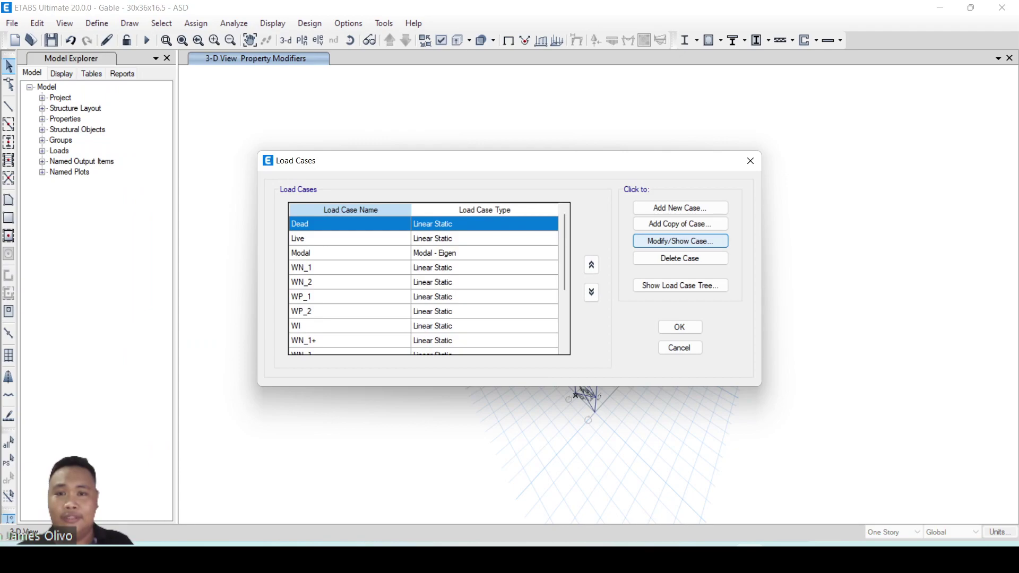
pyautogui.click(679, 241)
pyautogui.write('1.6')
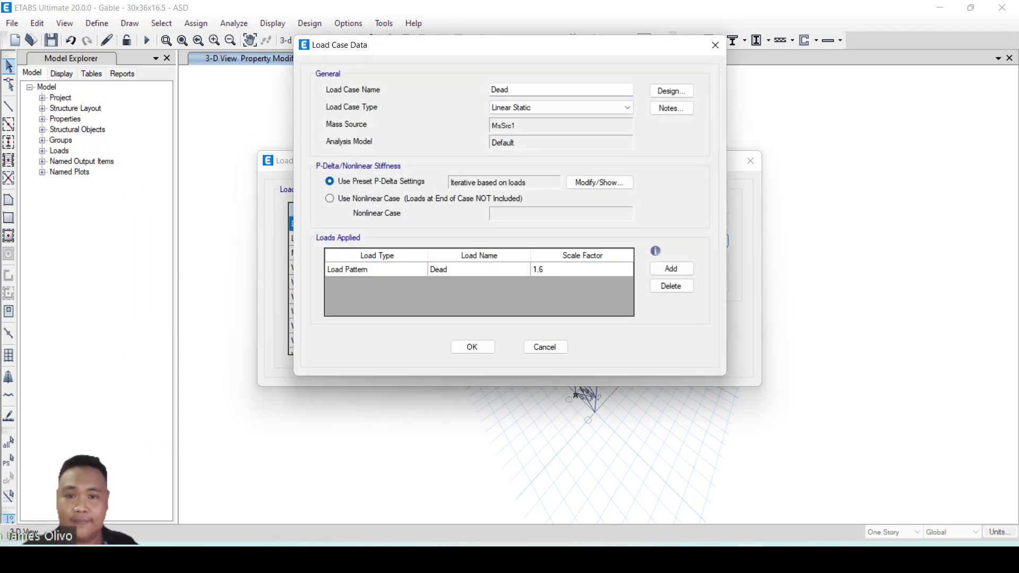
pyautogui.press('Return')
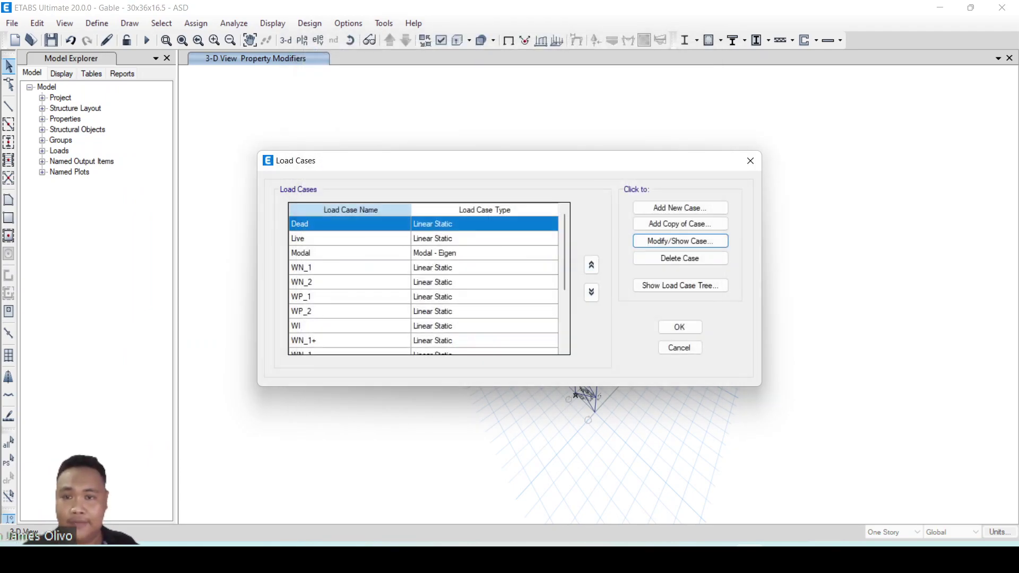
# Set the scale factor of the load applied in the Live load case to 1.6
pyautogui.click(340, 239)
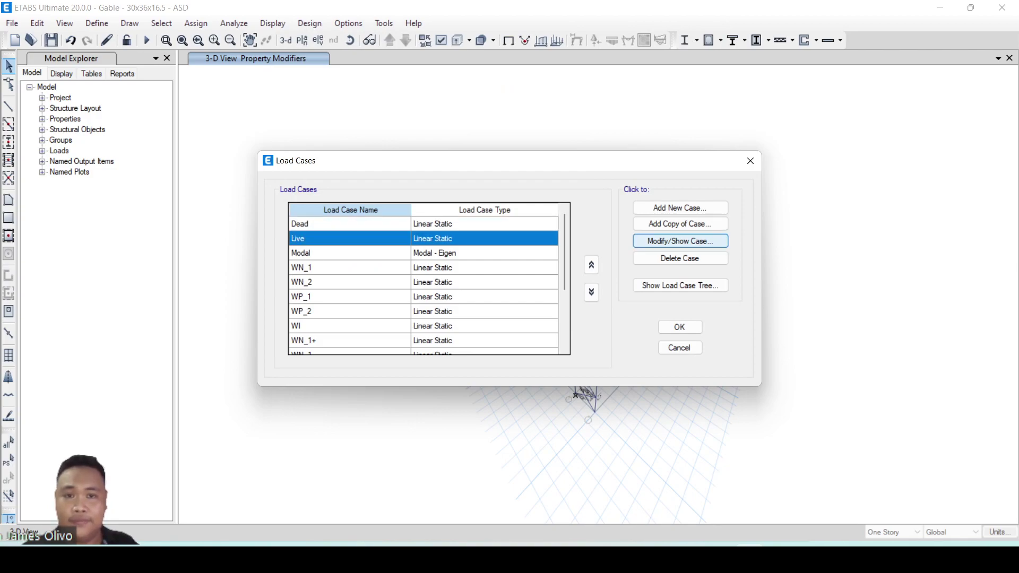
pyautogui.click(680, 240)
pyautogui.doubleClick(582, 269)
pyautogui.write('1.6')
pyautogui.press('Return')
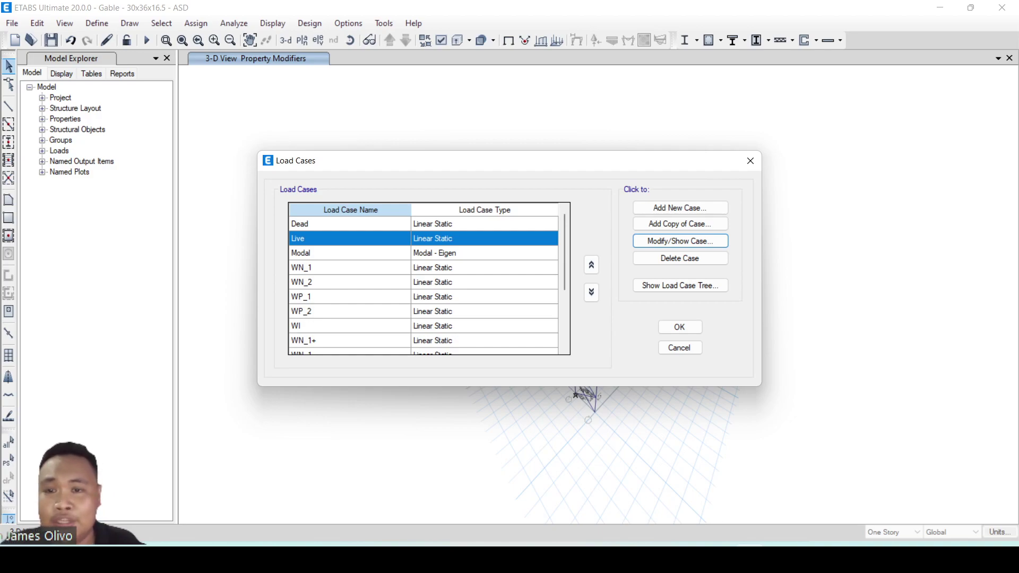
# In load case WN_1+, set the scale factors of the WN_1 and WI load patterns to 1.6 each
pyautogui.click(340, 267)
pyautogui.click(339, 283)
pyautogui.scroll(-1, 423, 281)
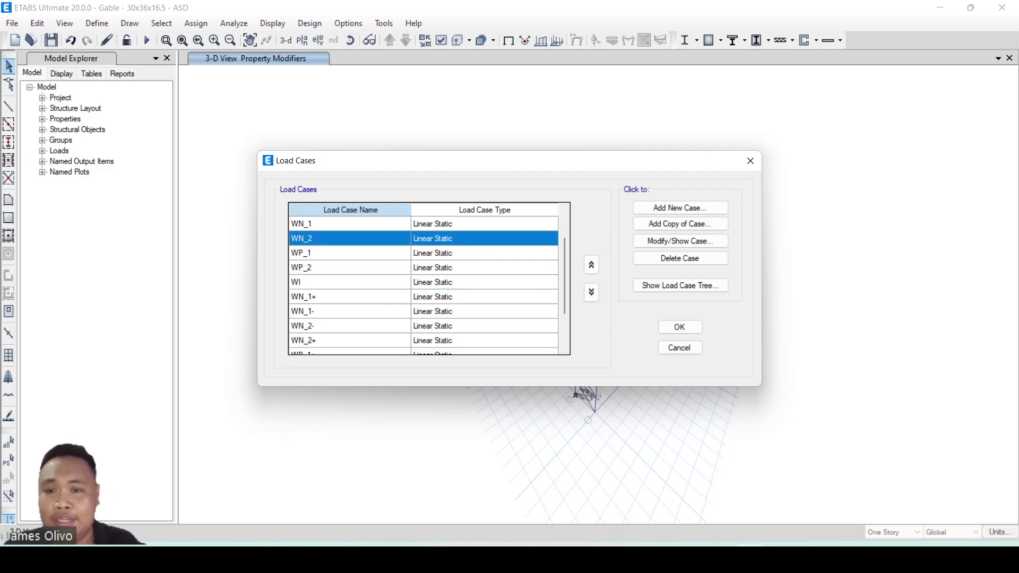
pyautogui.click(340, 296)
pyautogui.scroll(-1, 423, 281)
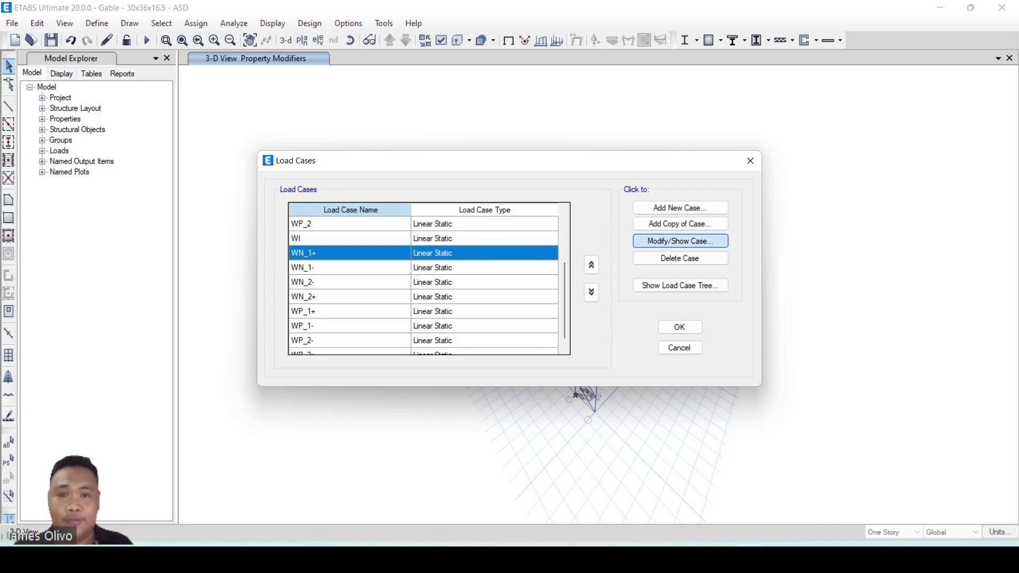
pyautogui.click(679, 241)
pyautogui.click(582, 270)
pyautogui.click(582, 270)
pyautogui.write('.6')
pyautogui.press('Return')
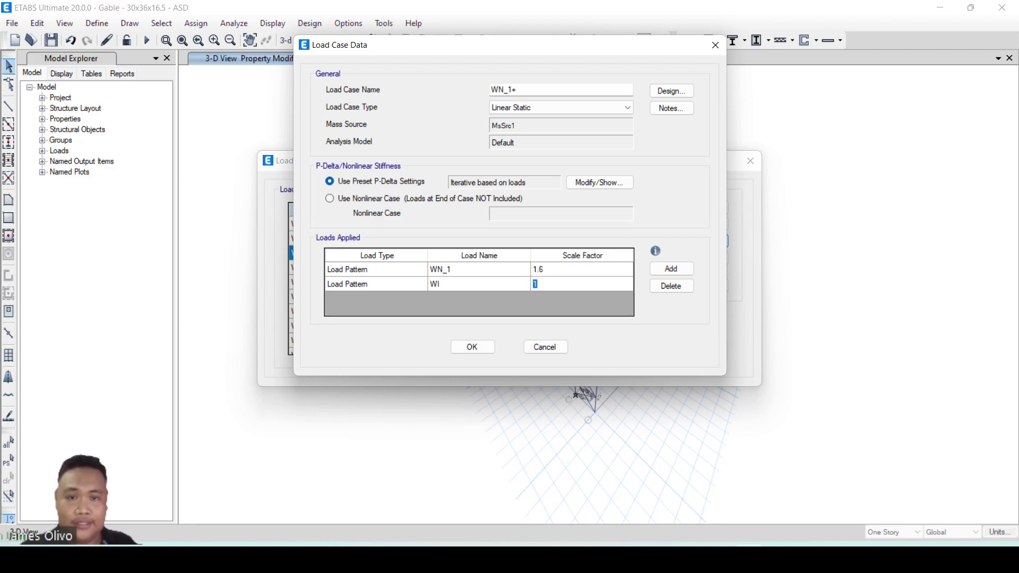
pyautogui.write('1.6')
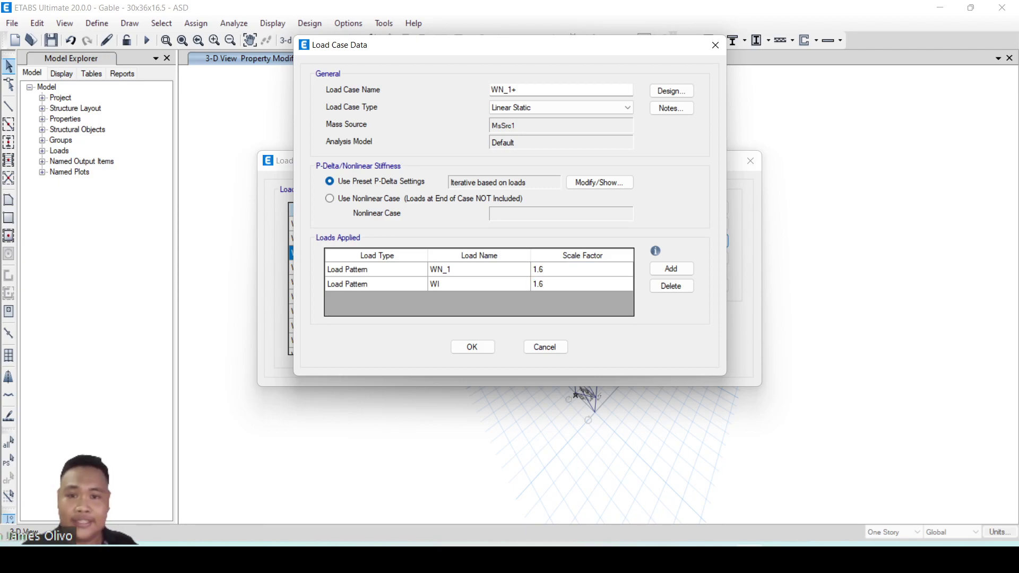
pyautogui.click(472, 347)
# In load case WN_1-, set the first load pattern's scale factor to 1.6 and the second's to -1.6
pyautogui.click(361, 267)
pyautogui.click(680, 241)
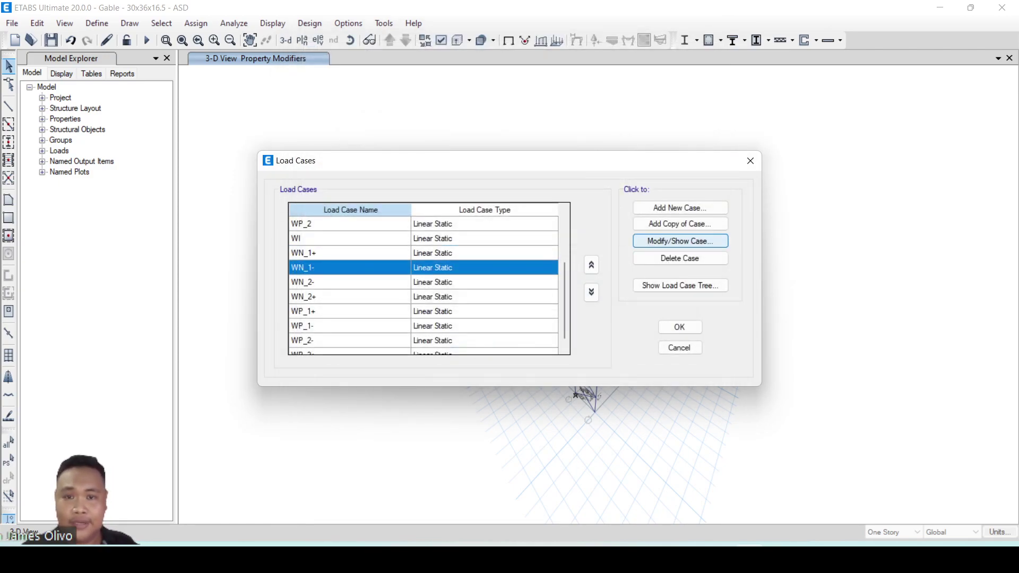
pyautogui.press('Return')
pyautogui.click(581, 269)
pyautogui.write('1.6')
pyautogui.click(582, 283)
pyautogui.write('-1.6')
pyautogui.click(472, 347)
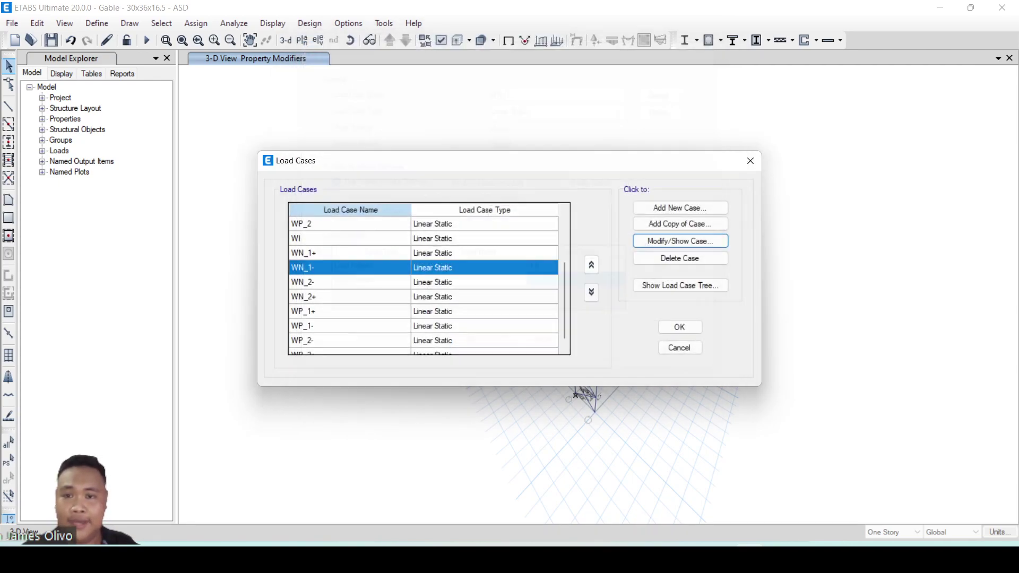
# In load case WN_2-, set the first load pattern's scale factor to 1.6 and the second's to -1.6
pyautogui.press('Down')
pyautogui.press('Return')
pyautogui.click(581, 269)
pyautogui.write('1.6')
pyautogui.press('Return')
pyautogui.write('-1.6')
pyautogui.press('Return')
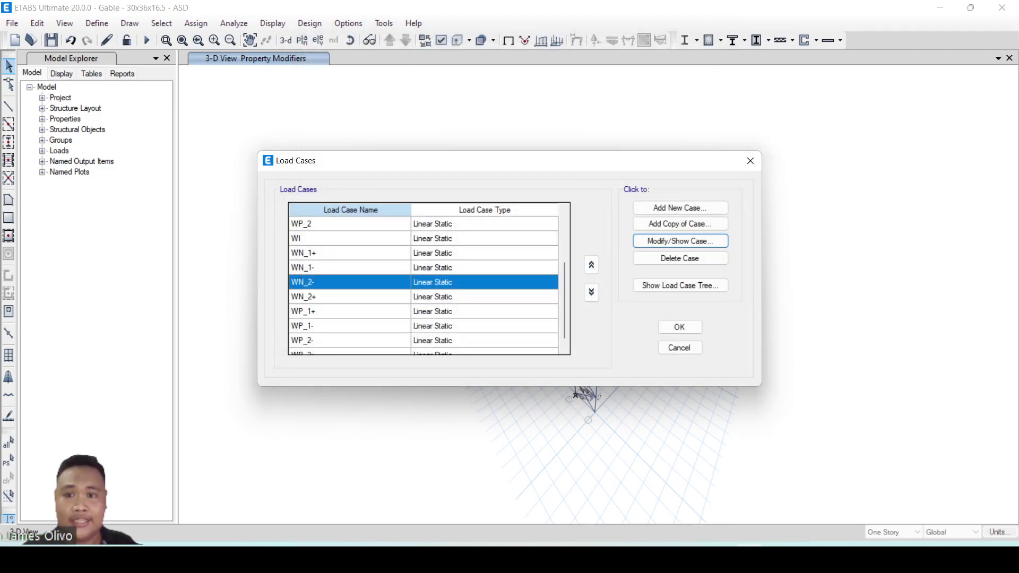
# In load case WN_2+, set the scale factors of both applied load patterns to 1.6
pyautogui.press('Down')
pyautogui.click(679, 241)
pyautogui.click(581, 269)
pyautogui.click(581, 269)
pyautogui.write('1.6')
pyautogui.press('Return')
pyautogui.write('1.6')
pyautogui.press('Return')
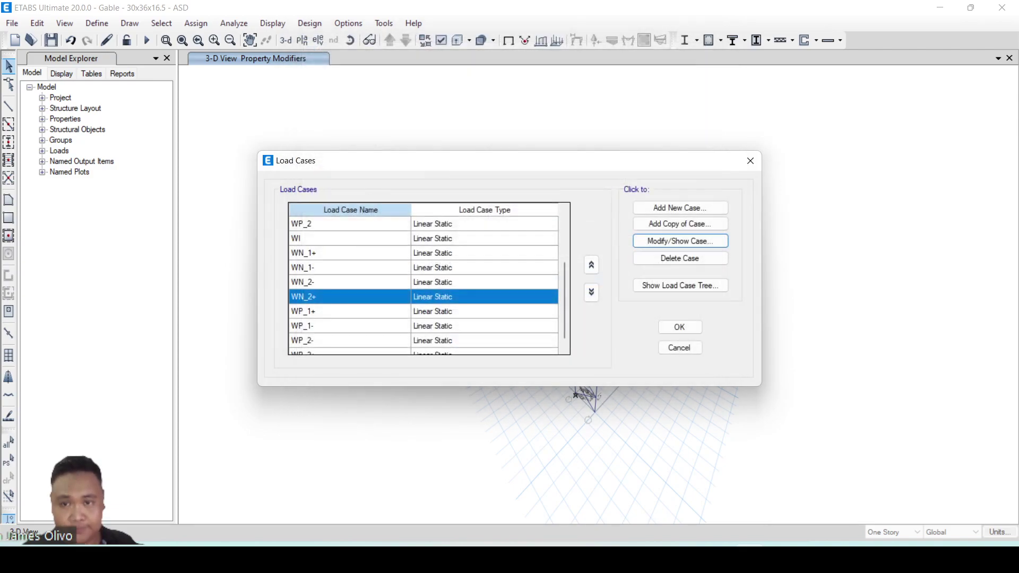
# In load case WP_1+, set the scale factors of the WP_1 and WI load patterns to 1.6 each
pyautogui.press('Down')
pyautogui.click(679, 241)
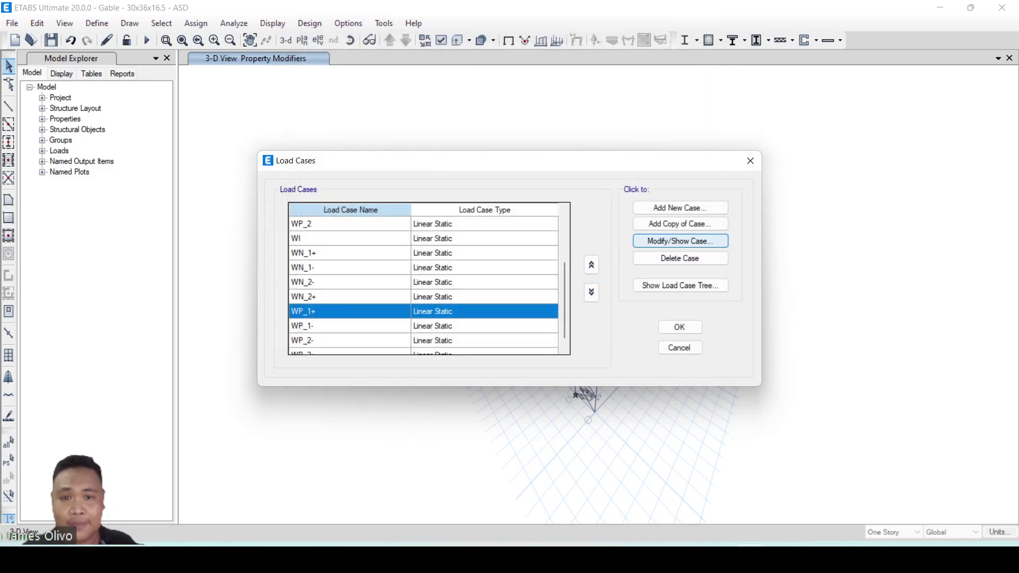
pyautogui.doubleClick(581, 269)
pyautogui.write('1.6')
pyautogui.press('Return')
pyautogui.write('1.6')
pyautogui.press('Return')
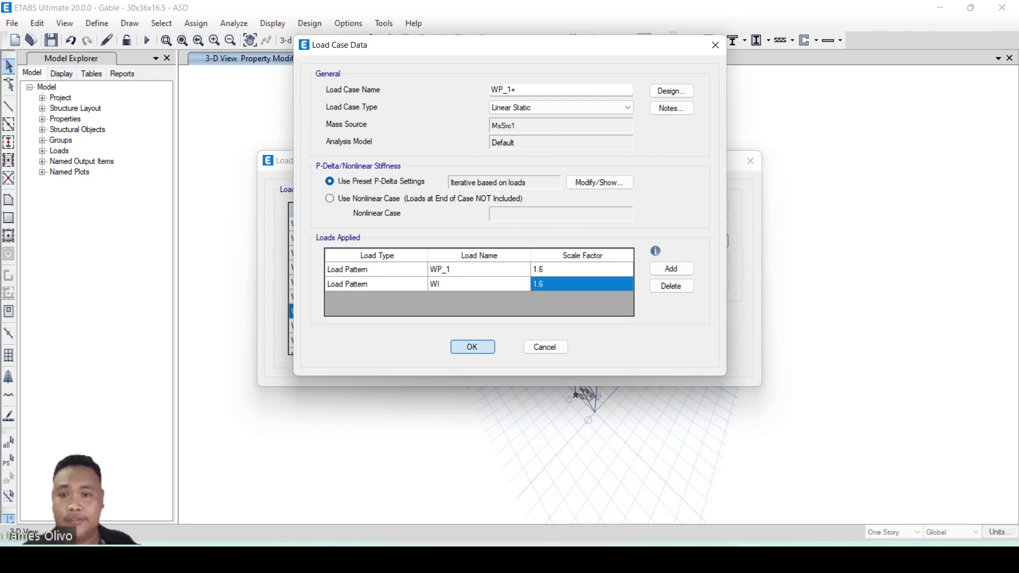
pyautogui.press('Return')
# In load case WP_1-, set the first load pattern's scale factor to 1.6 and the second's to -1.6
pyautogui.press('Down')
pyautogui.click(679, 241)
pyautogui.click(582, 270)
pyautogui.write('1.6')
pyautogui.press('Return')
pyautogui.write('-1.6')
pyautogui.click(472, 347)
# In load case WP_2-, set the WP_2 scale factor to 1.6 and WI to -1.6, and check its preset P-Delta options
pyautogui.press('Down')
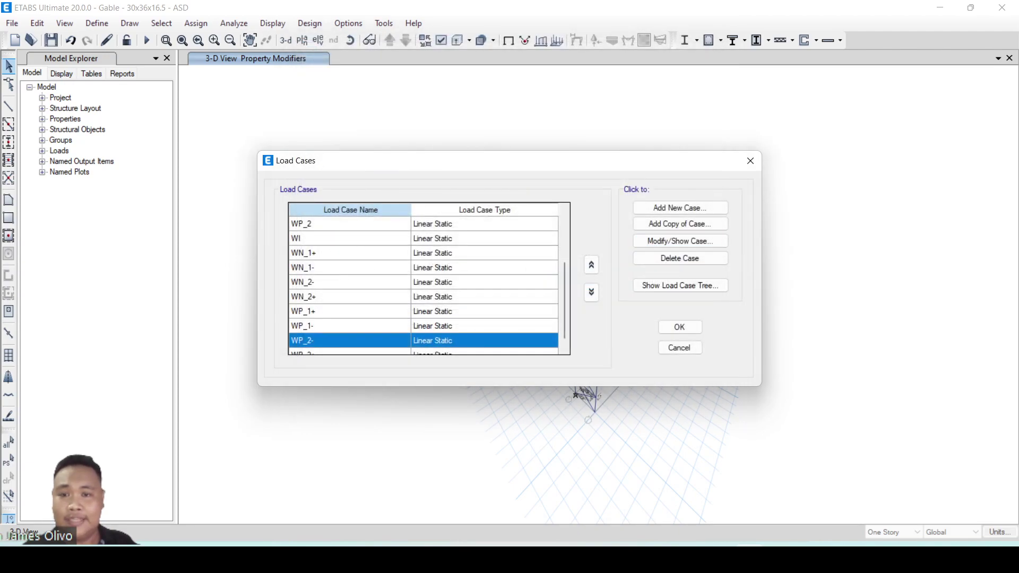
pyautogui.press('Return')
pyautogui.click(581, 270)
pyautogui.write('1.6')
pyautogui.press('Return')
pyautogui.write('-1.6')
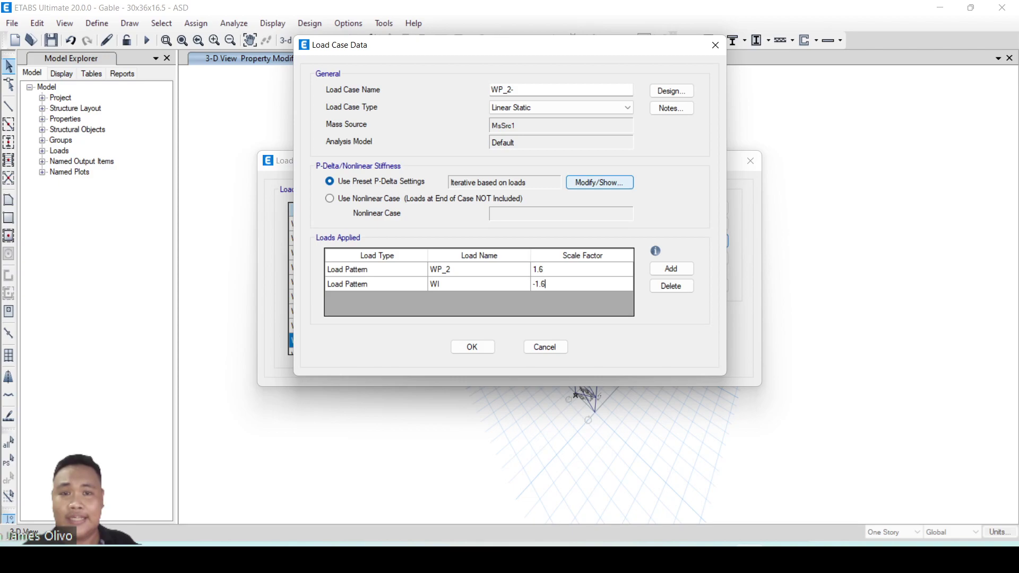
pyautogui.click(599, 183)
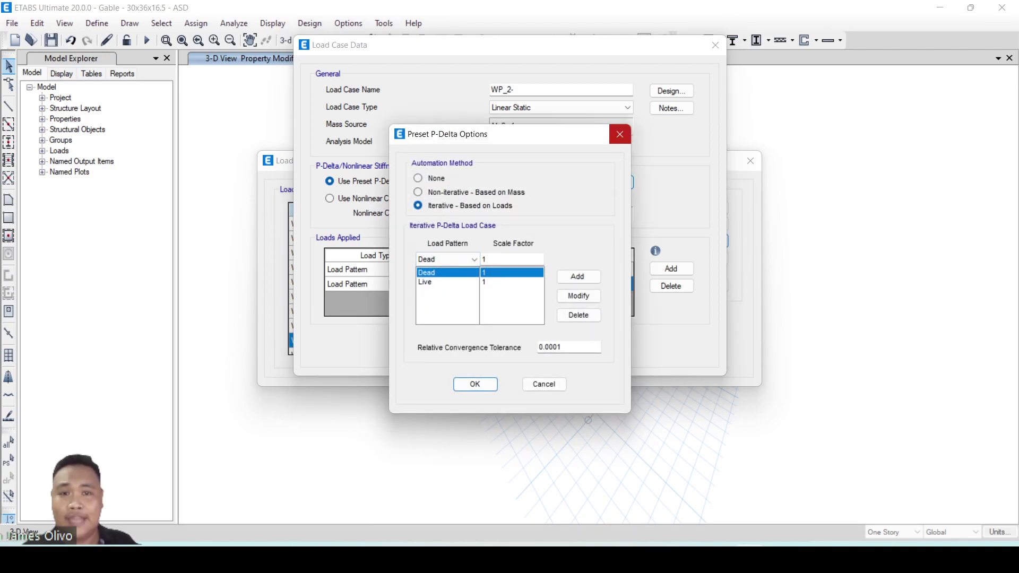
pyautogui.click(619, 134)
pyautogui.click(472, 347)
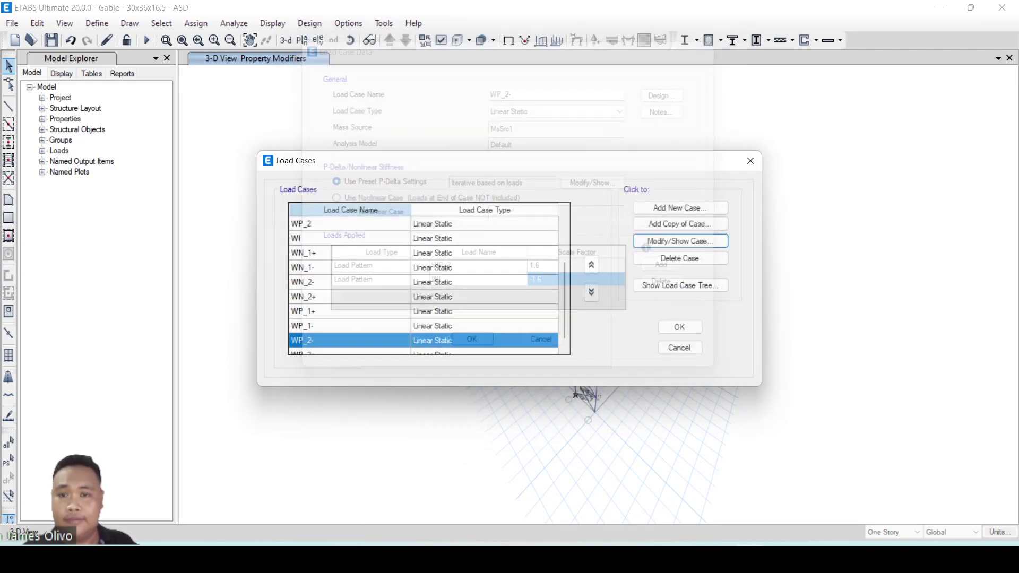
# In load case WP_2+, set the WP_2 and WI scale factors to 1.6 each and accept all the load case changes
pyautogui.click(366, 351)
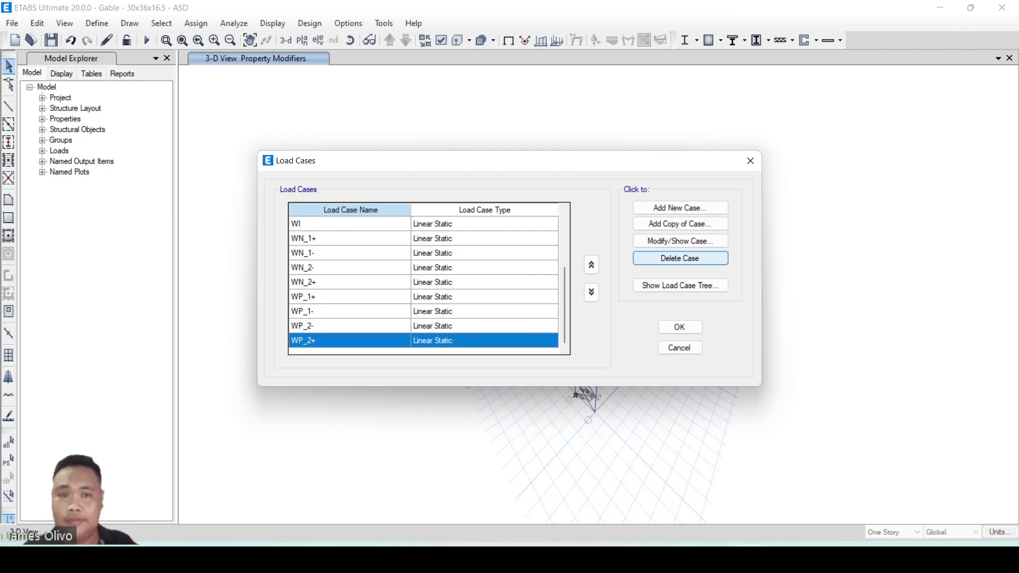
pyautogui.click(680, 241)
pyautogui.click(582, 269)
pyautogui.click(581, 270)
pyautogui.write('.6')
pyautogui.press('Down')
pyautogui.write('.')
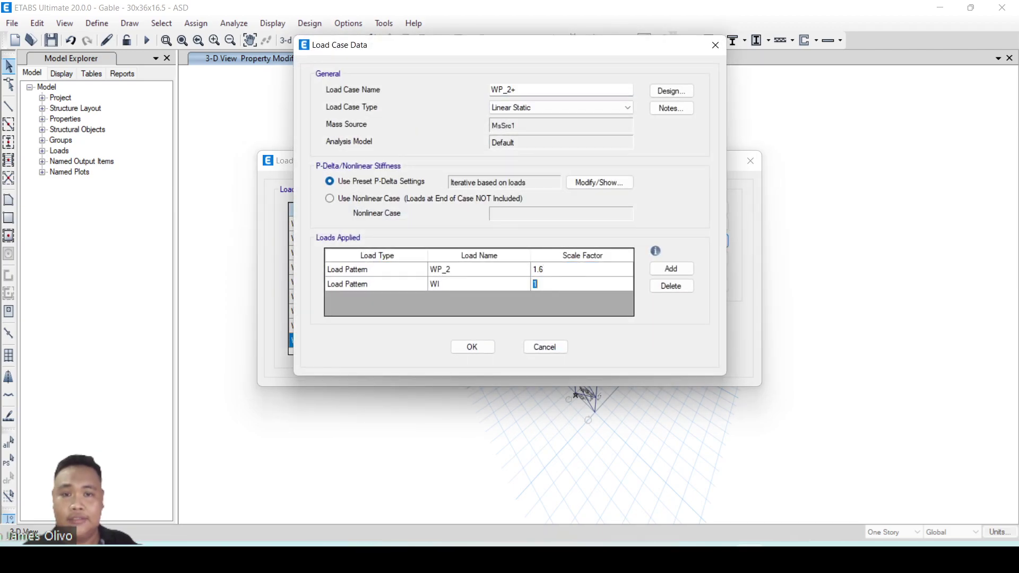
pyautogui.write('.6')
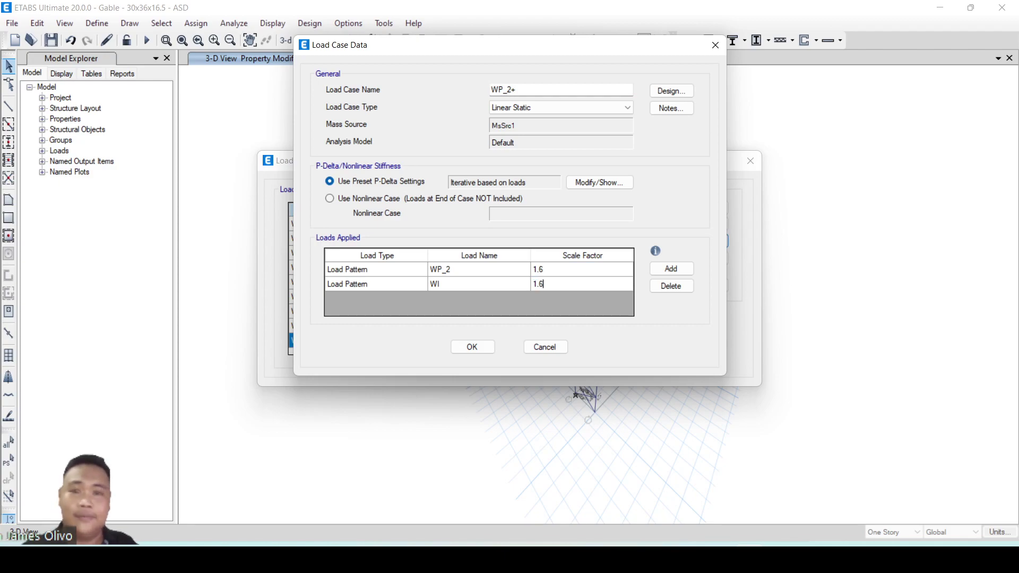
pyautogui.click(472, 347)
pyautogui.scroll(3, 472, 340)
pyautogui.scroll(-3, 472, 340)
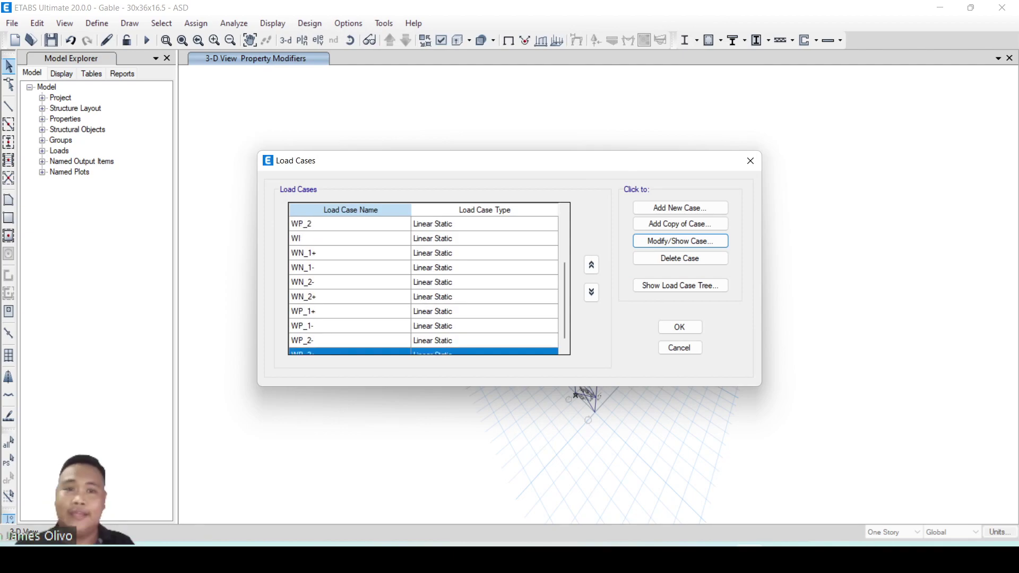
pyautogui.click(679, 328)
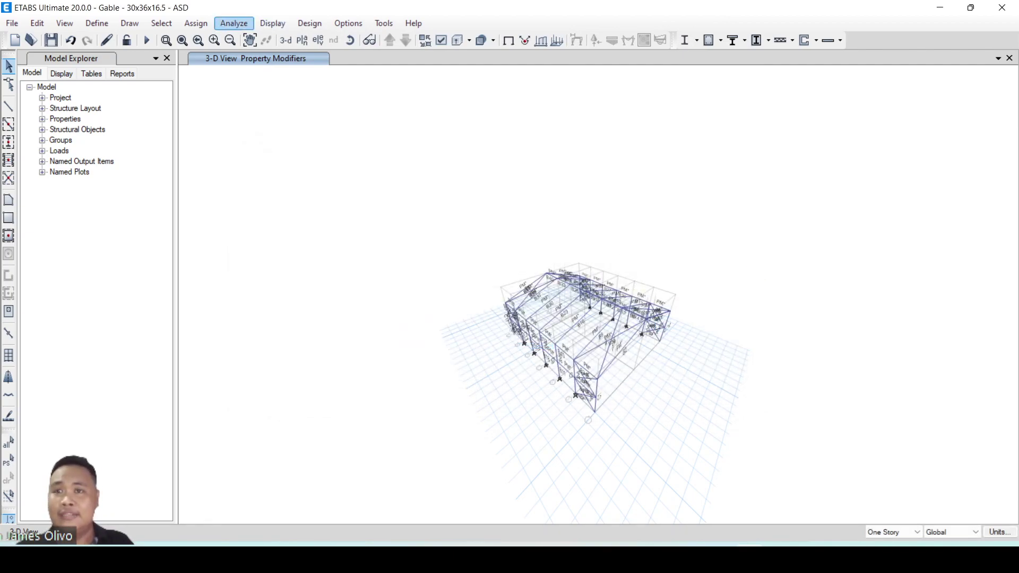
# Run the analysis for all load cases
pyautogui.click(234, 23)
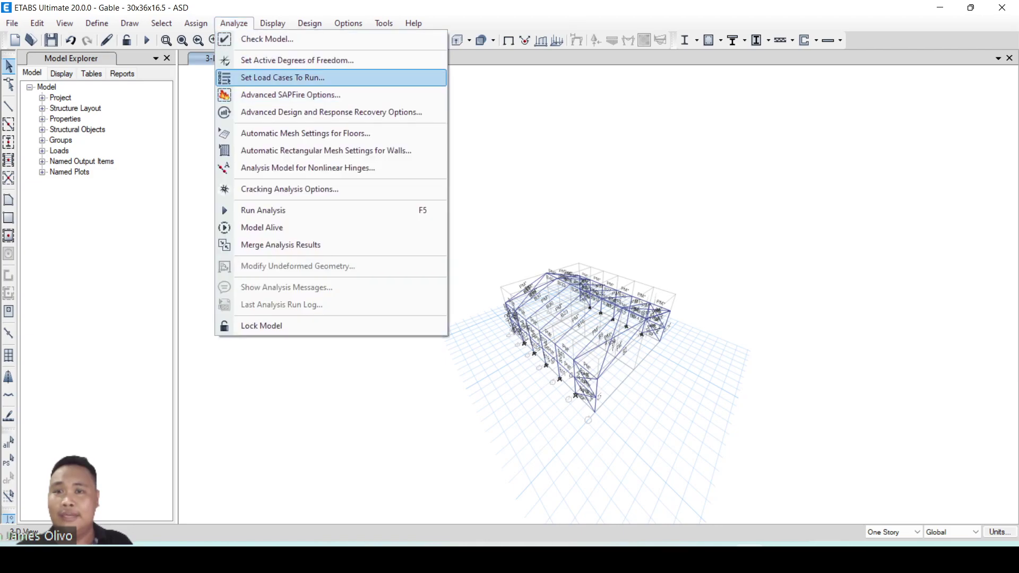
pyautogui.click(276, 75)
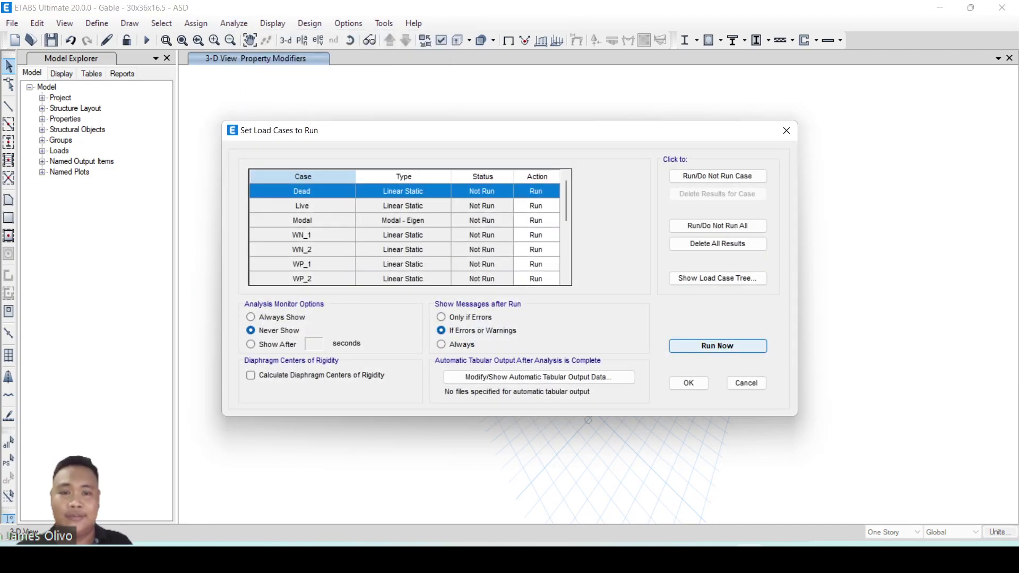
pyautogui.click(717, 345)
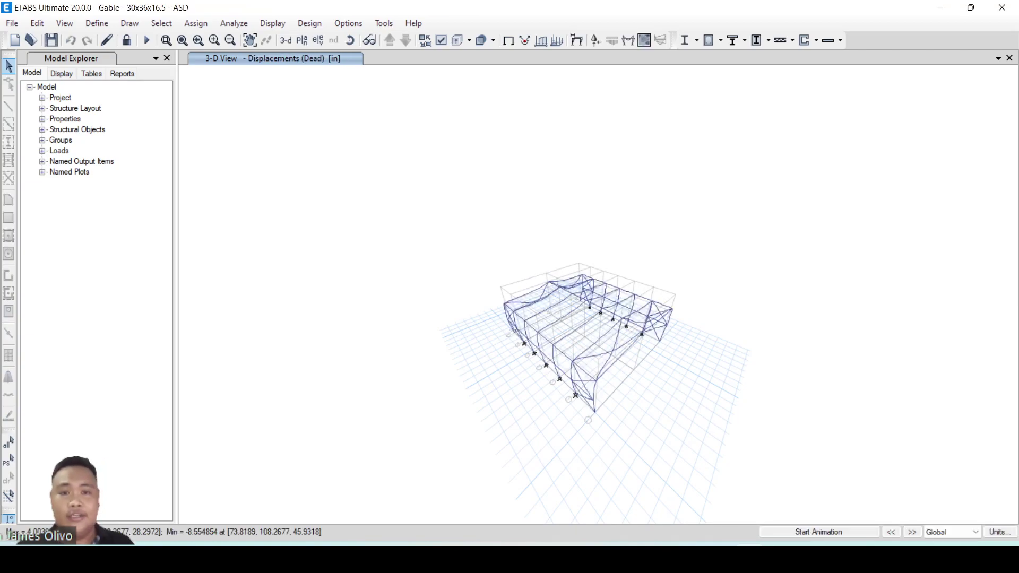
pyautogui.scroll(5, 639, 376)
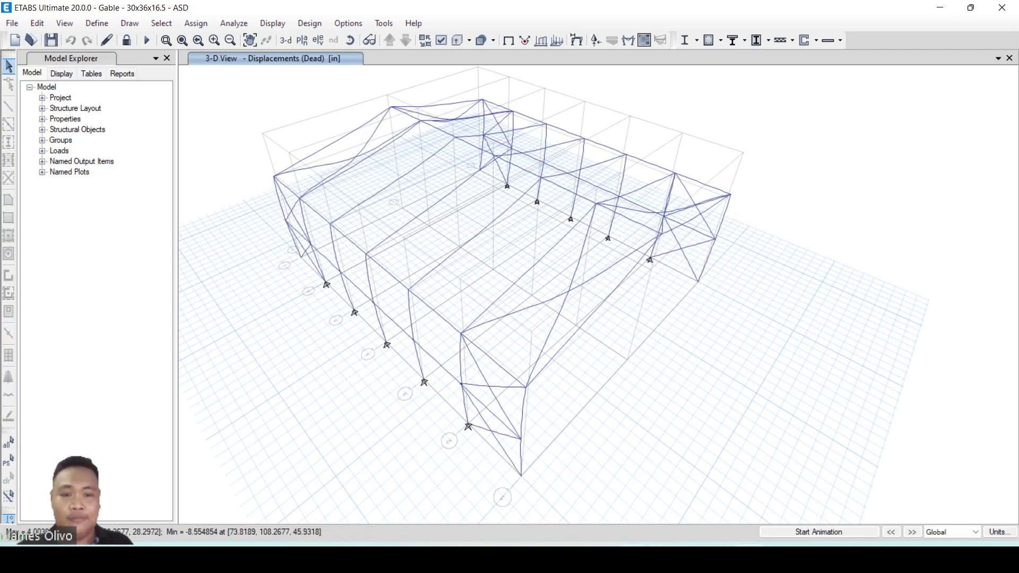
# Switch to the Required Loads workbook in Excel and show it full screen
pyautogui.click(632, 557)
pyautogui.moveTo(616, 211); pyautogui.dragTo(554, 186)
pyautogui.click(487, 557)
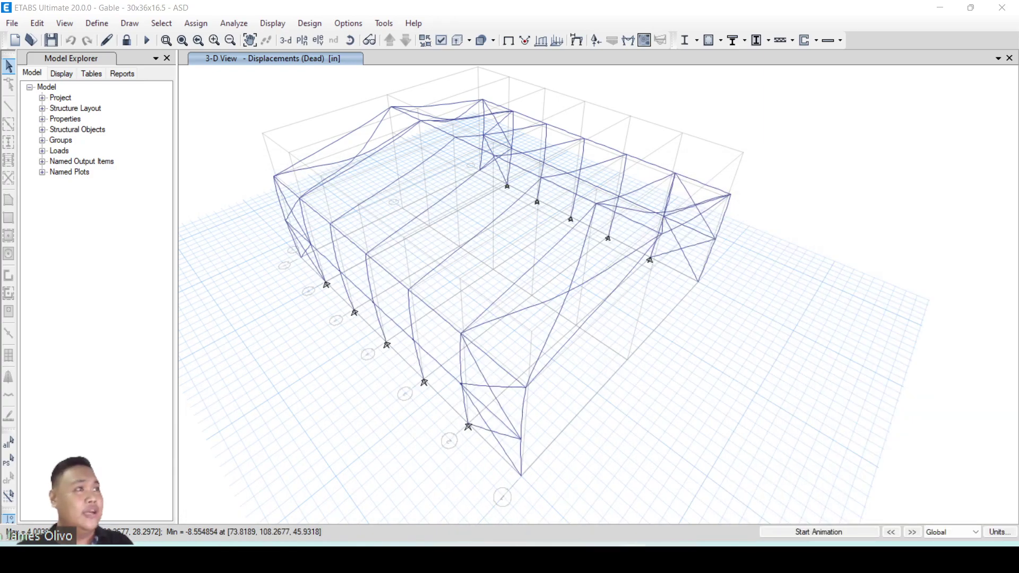
pyautogui.click(610, 557)
pyautogui.moveTo(609, 196); pyautogui.dragTo(520, 182)
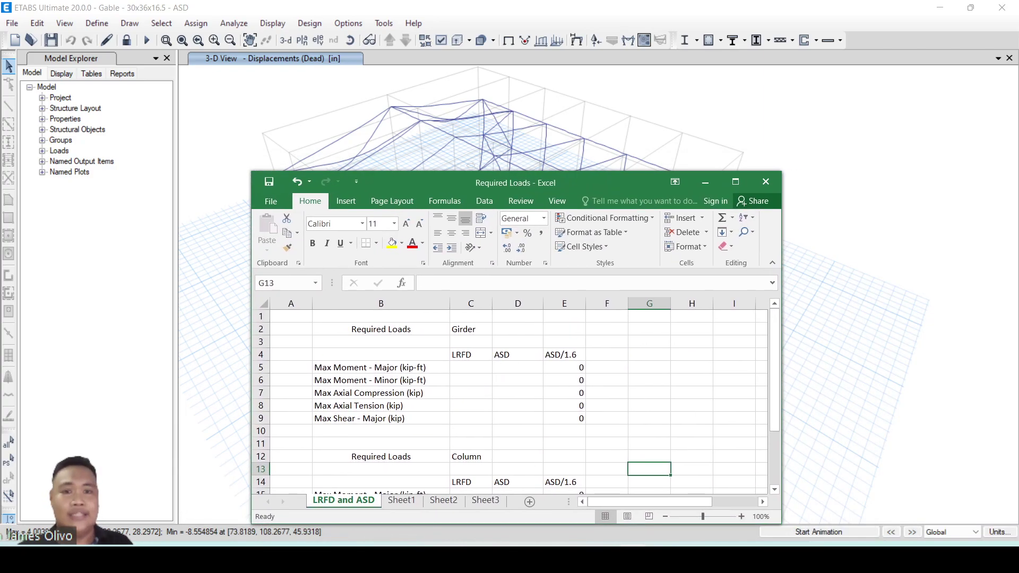
pyautogui.click(487, 557)
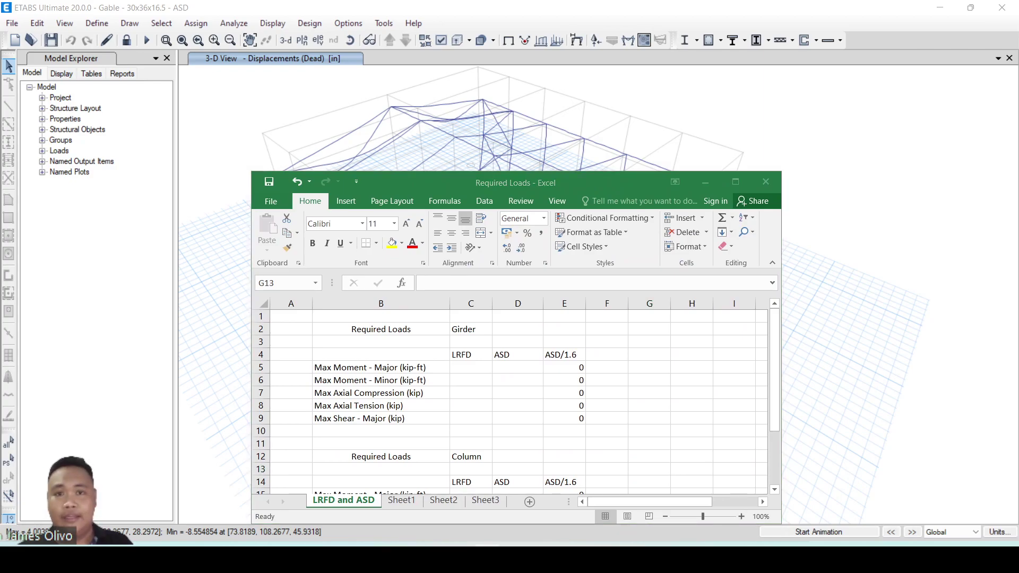
pyautogui.click(735, 181)
# Examine the girder and column required-load rows and their ASD columns on the LRFD and ASD sheet
pyautogui.moveTo(129, 195); pyautogui.dragTo(130, 247)
pyautogui.moveTo(265, 323); pyautogui.dragTo(266, 374)
pyautogui.moveTo(266, 195); pyautogui.dragTo(265, 247)
pyautogui.moveTo(130, 336); pyautogui.dragTo(128, 361)
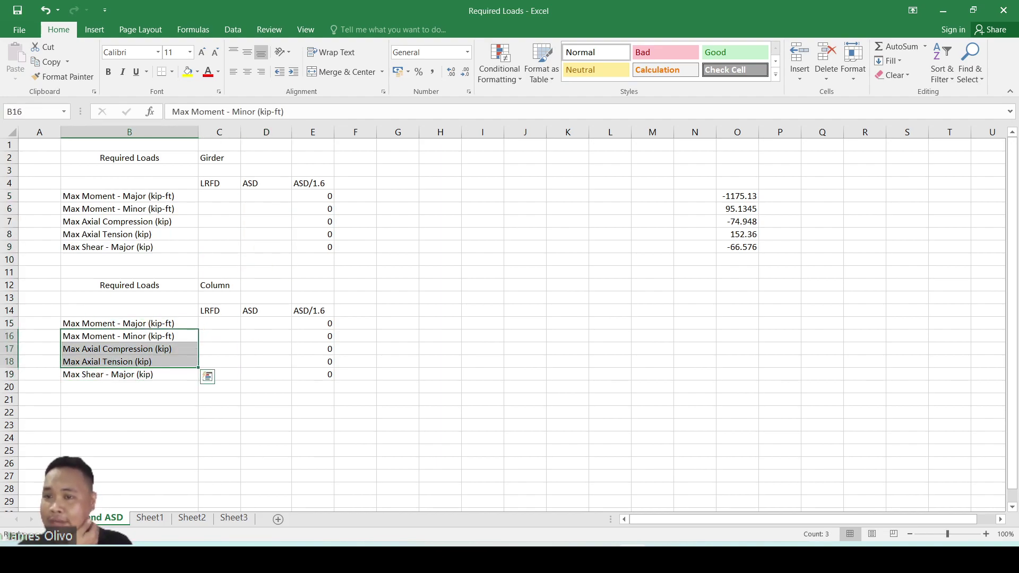
pyautogui.click(129, 323)
pyautogui.click(129, 336)
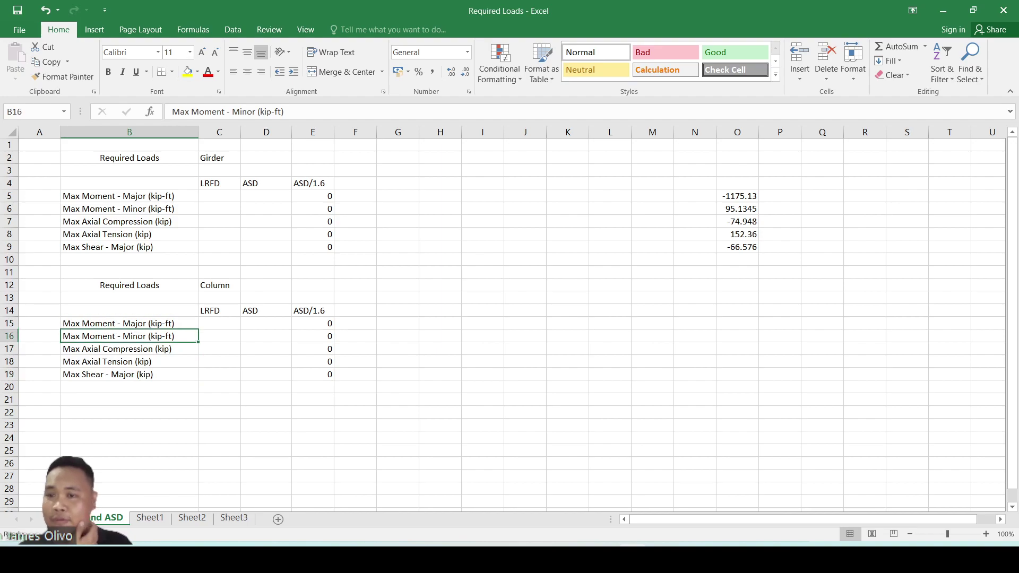
pyautogui.press('Up')
pyautogui.press('Up')
pyautogui.press('Down')
pyautogui.press('Down')
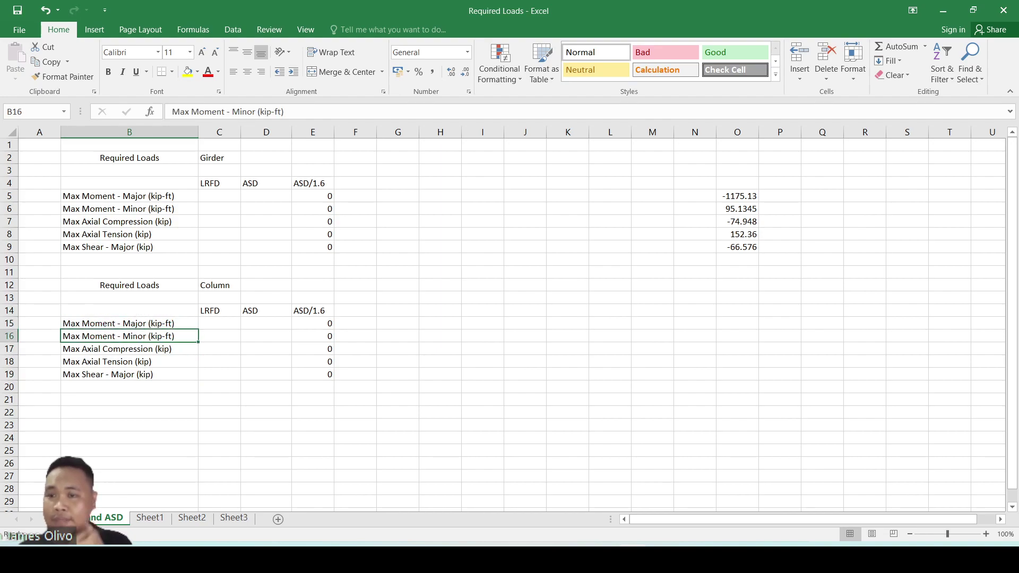
# In the column table, label the major moment row M33 in A15 and the minor moment row M22 in A16
pyautogui.click(40, 323)
pyautogui.write('M33')
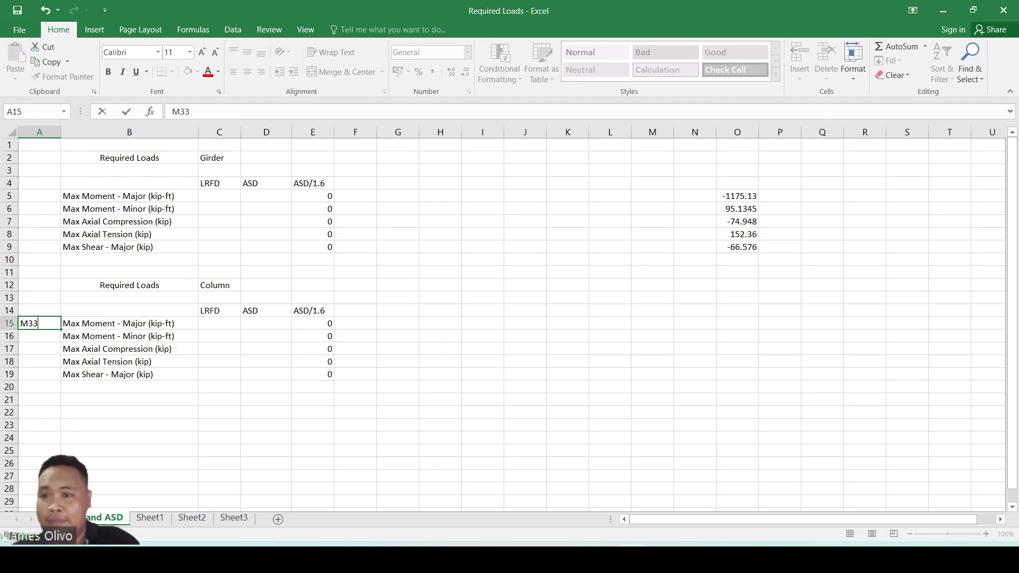
pyautogui.press('Return')
pyautogui.write('M22')
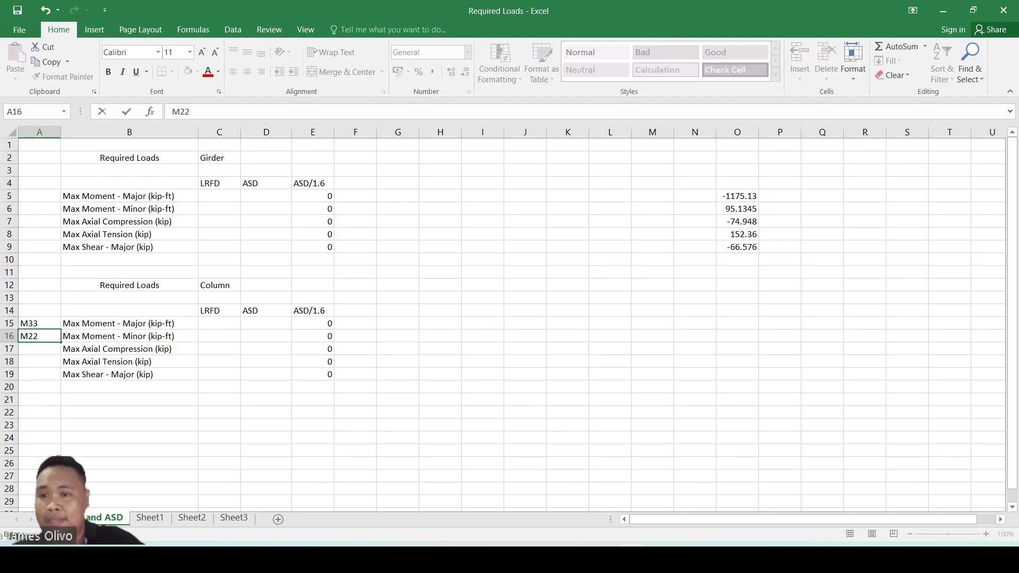
pyautogui.press('Return')
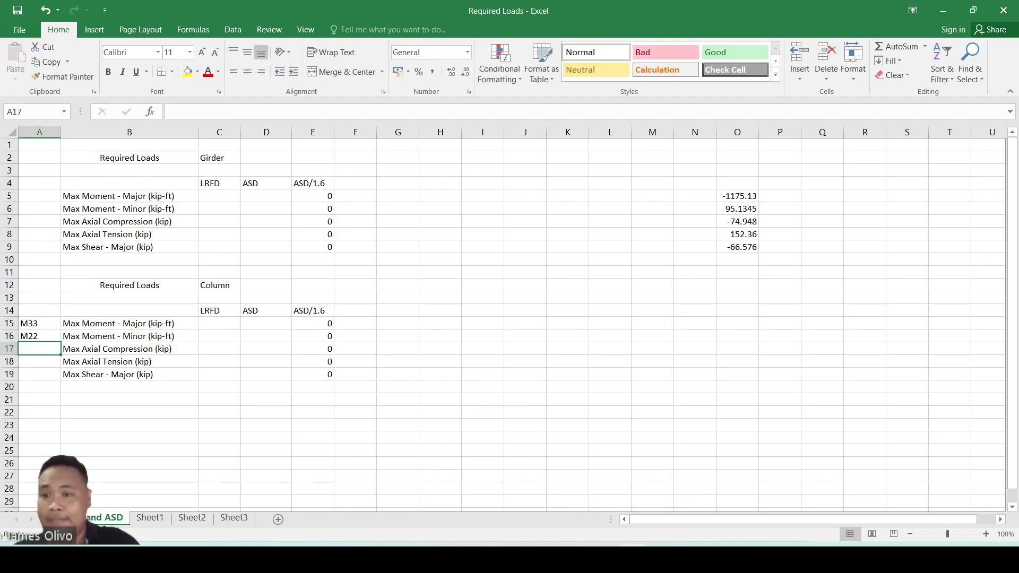
# Label the column's axial compression row P- in A17 and its axial tension row P+ in A18
pyautogui.write('P')
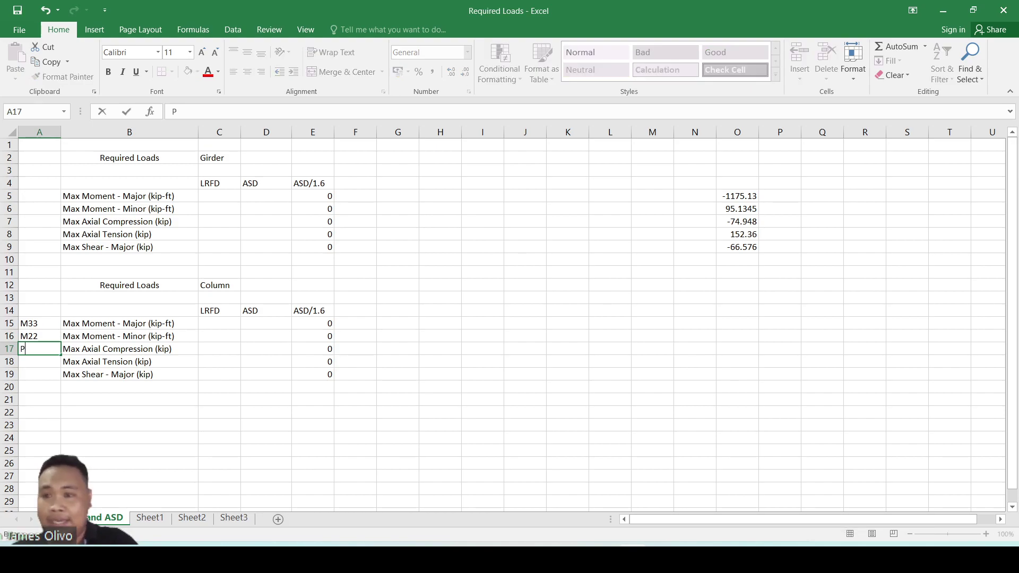
pyautogui.press('Return')
pyautogui.write('P')
pyautogui.press('Return')
pyautogui.press('Up')
pyautogui.press('Up')
pyautogui.press('Down')
pyautogui.press('Up')
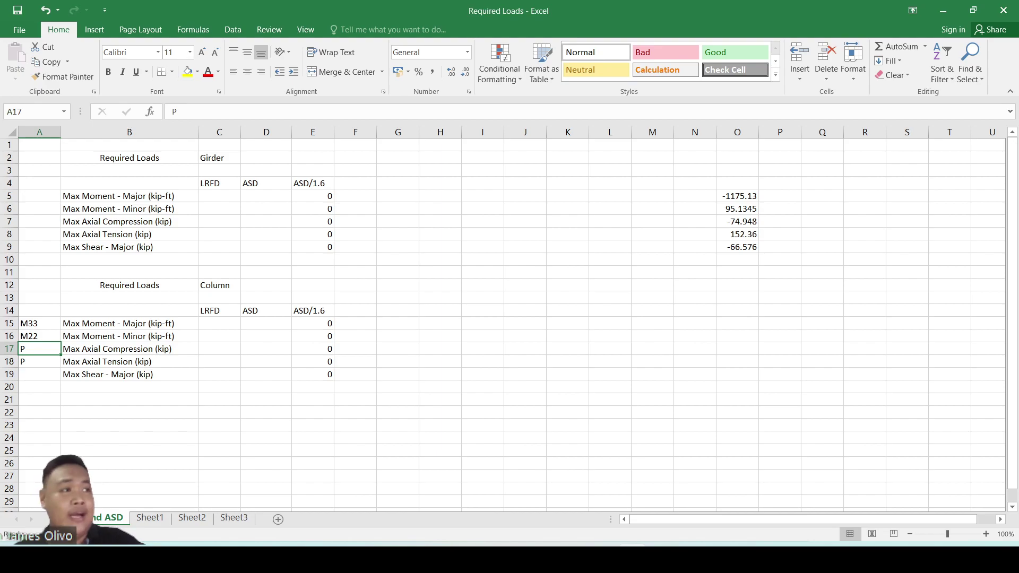
pyautogui.press('F2')
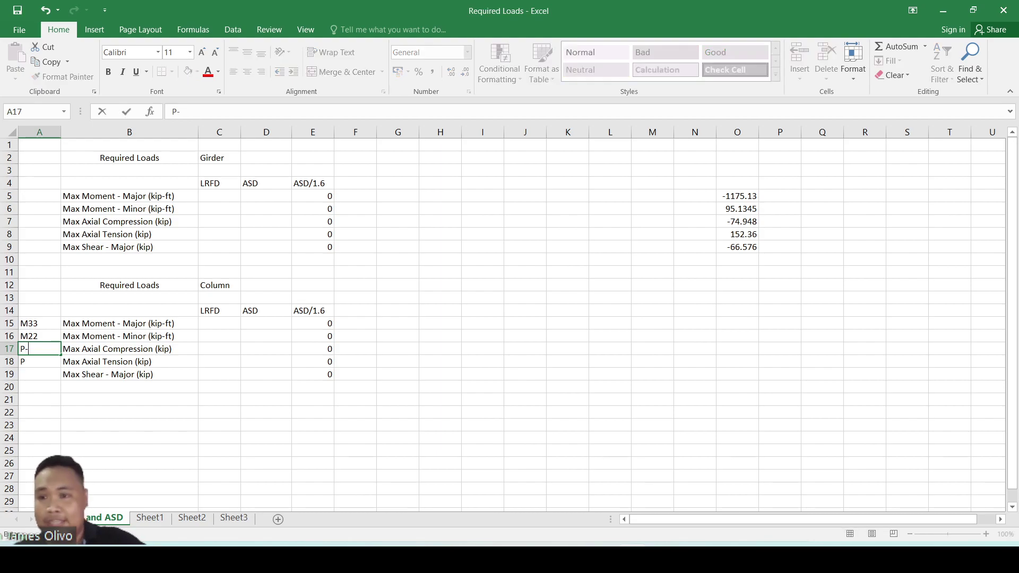
pyautogui.press('Return')
pyautogui.press('F2')
pyautogui.write('-')
pyautogui.press('BackSpace')
pyautogui.write('+')
pyautogui.press('Return')
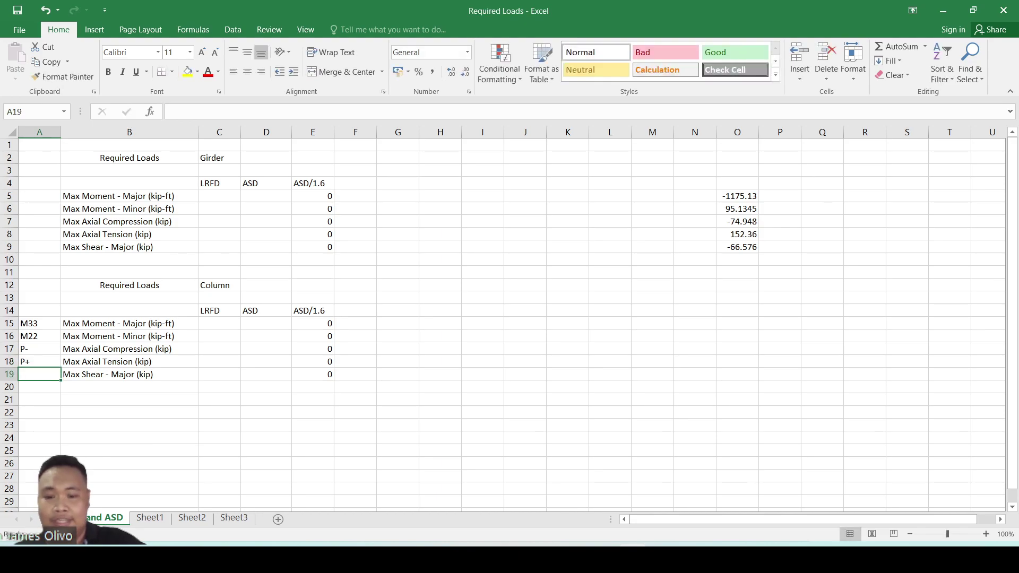
# Label the column's major shear row V22 in A19 and select the labels in A15:A19
pyautogui.write('V22')
pyautogui.press('Return')
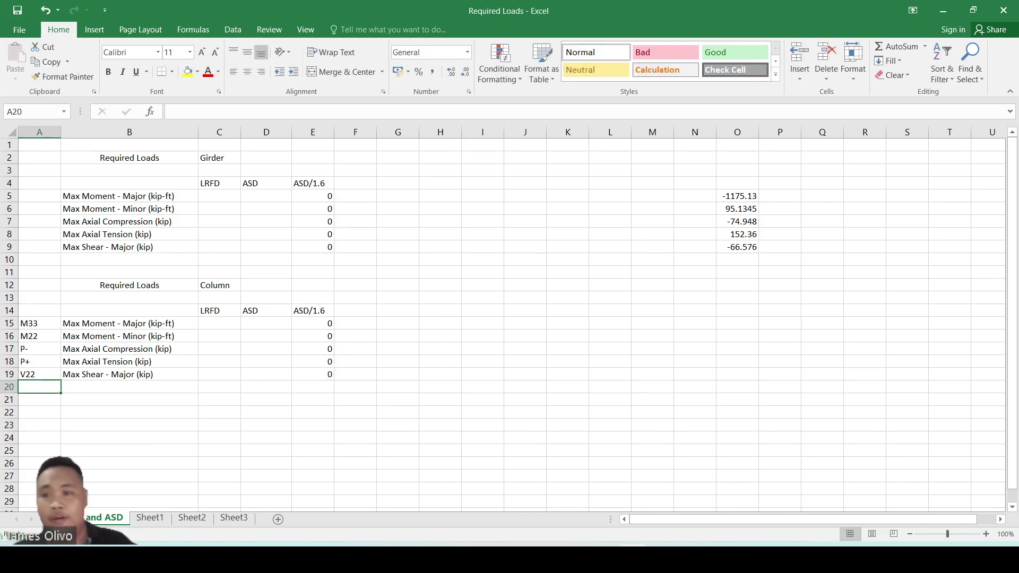
pyautogui.moveTo(39, 323); pyautogui.dragTo(40, 374)
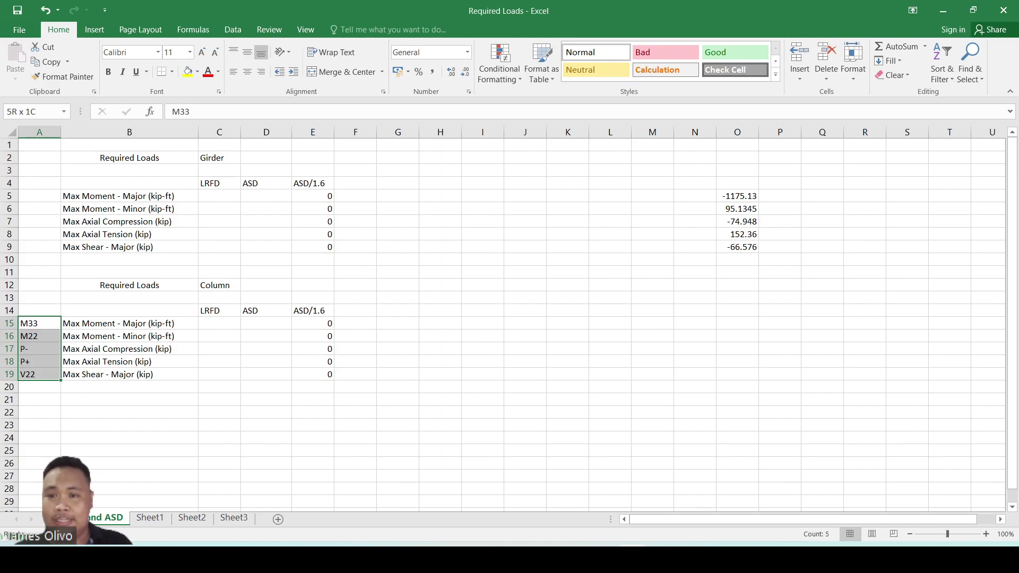
# Switch back to ETABS and expand the analysis results tables down to the Frame Output element force tables
pyautogui.hotkey('alt', 'Tab')
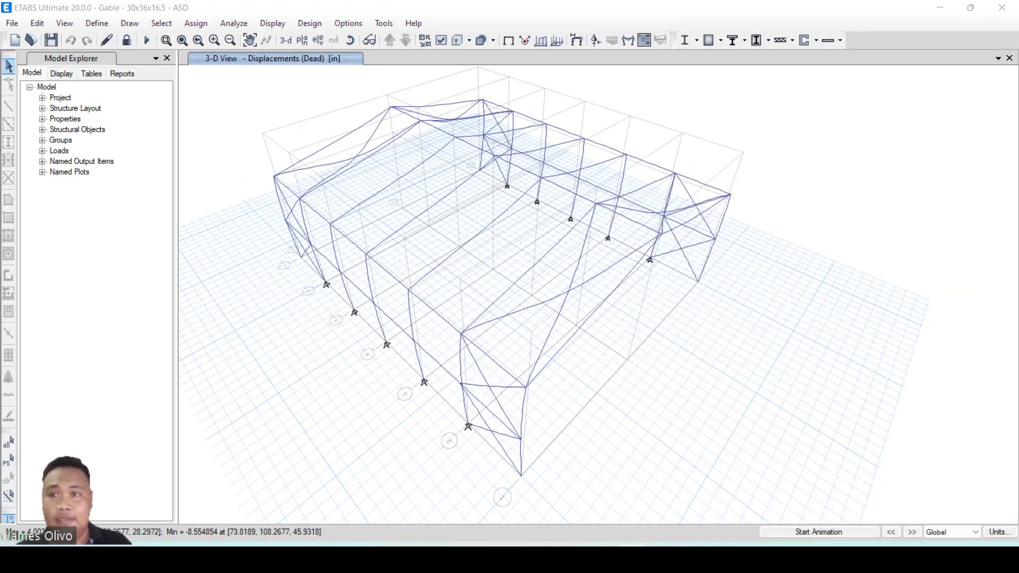
pyautogui.click(91, 74)
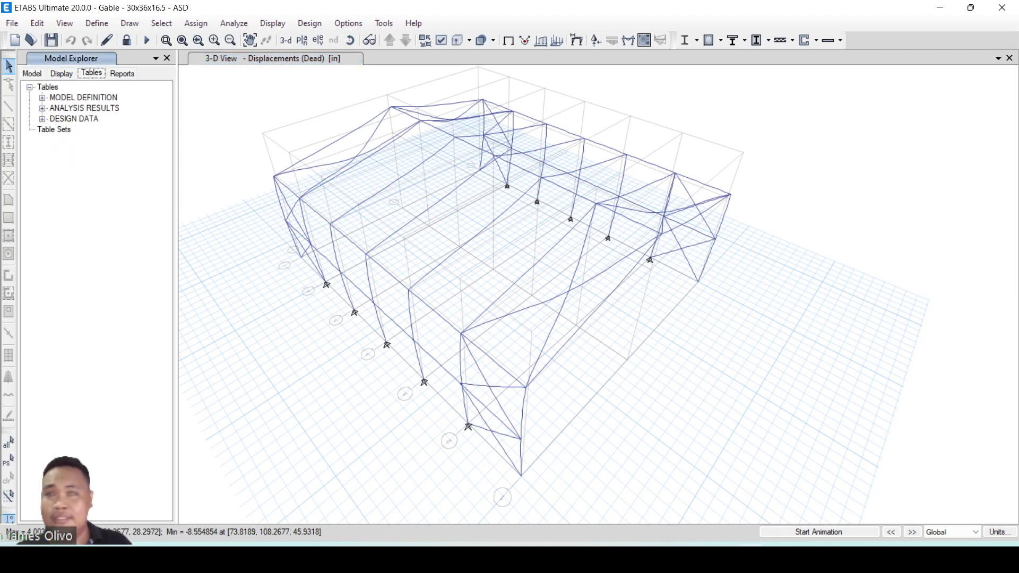
pyautogui.click(42, 108)
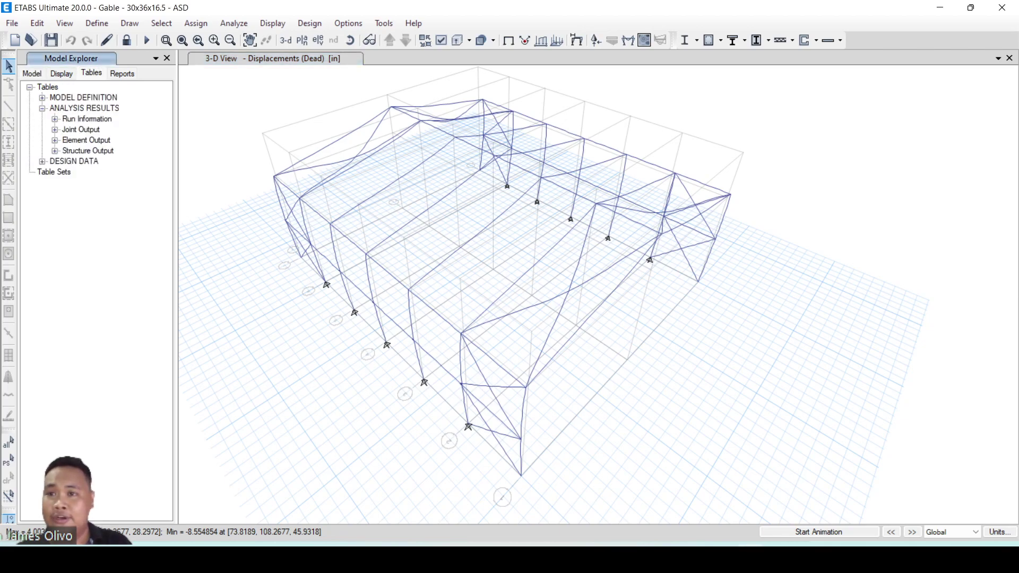
pyautogui.click(54, 140)
pyautogui.click(67, 151)
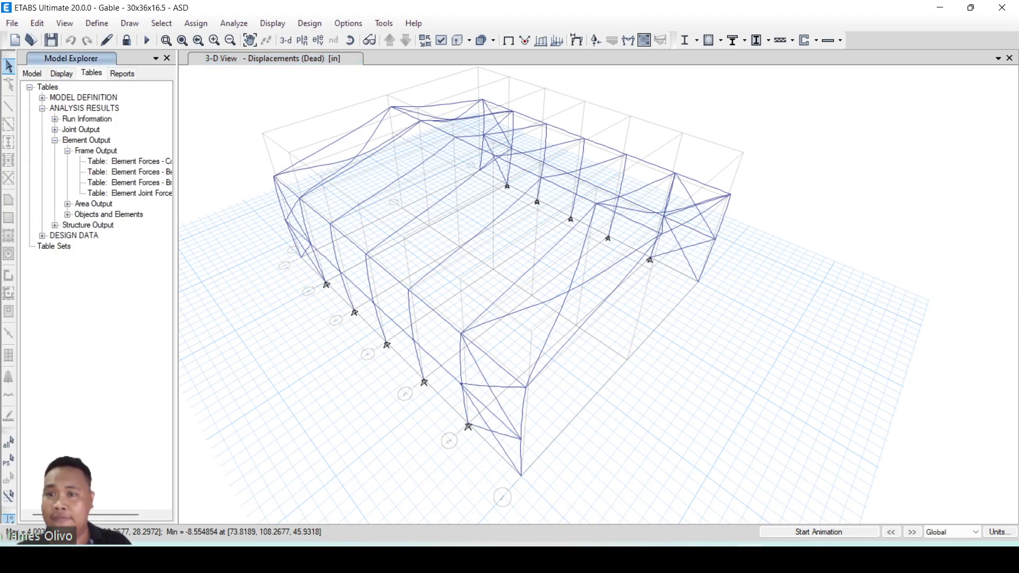
pyautogui.moveTo(132, 514); pyautogui.dragTo(157, 515)
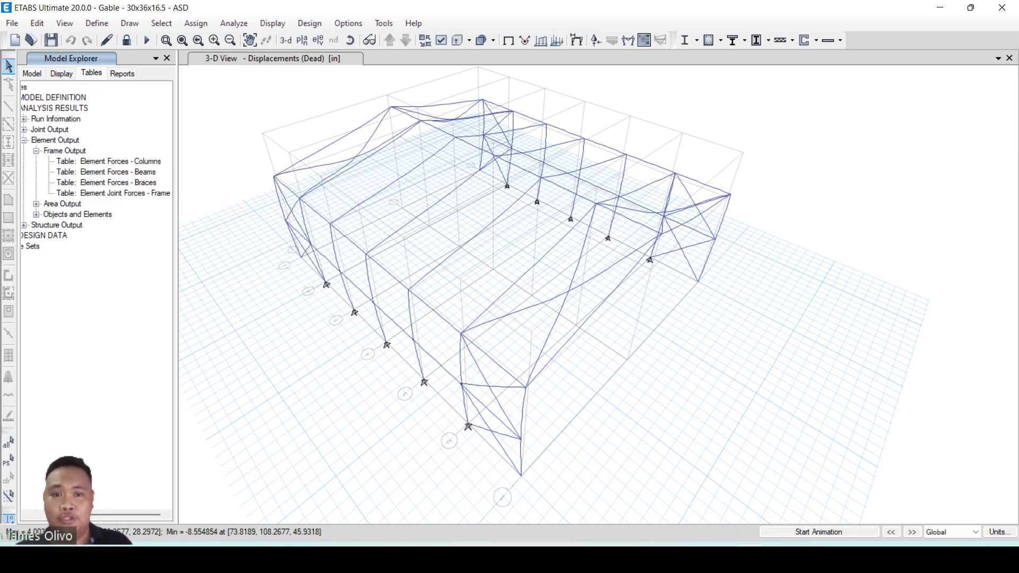
# Turn on frame labels in the view display options and show the model's undeformed shape
pyautogui.click(594, 310)
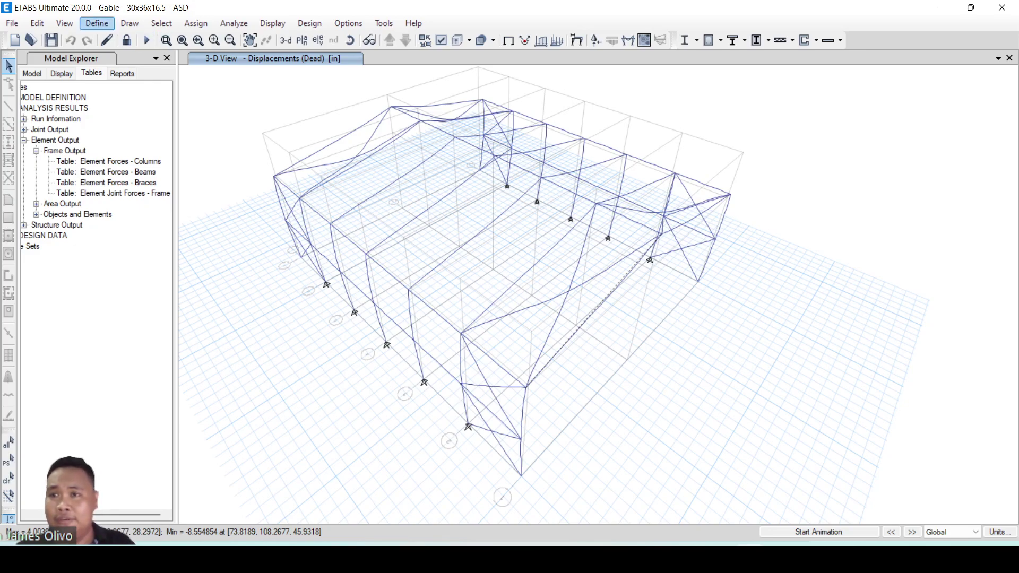
pyautogui.click(64, 22)
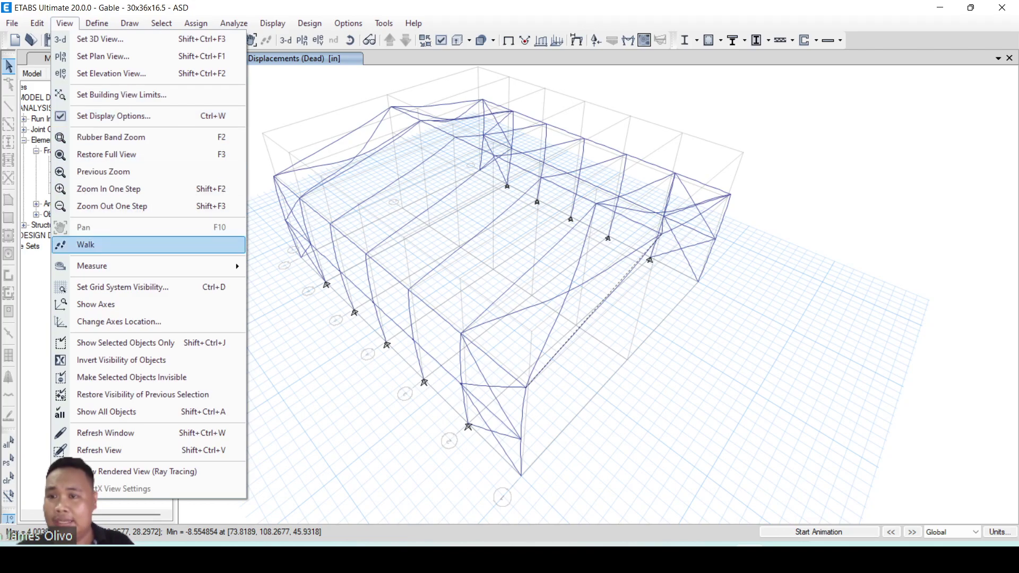
pyautogui.click(129, 23)
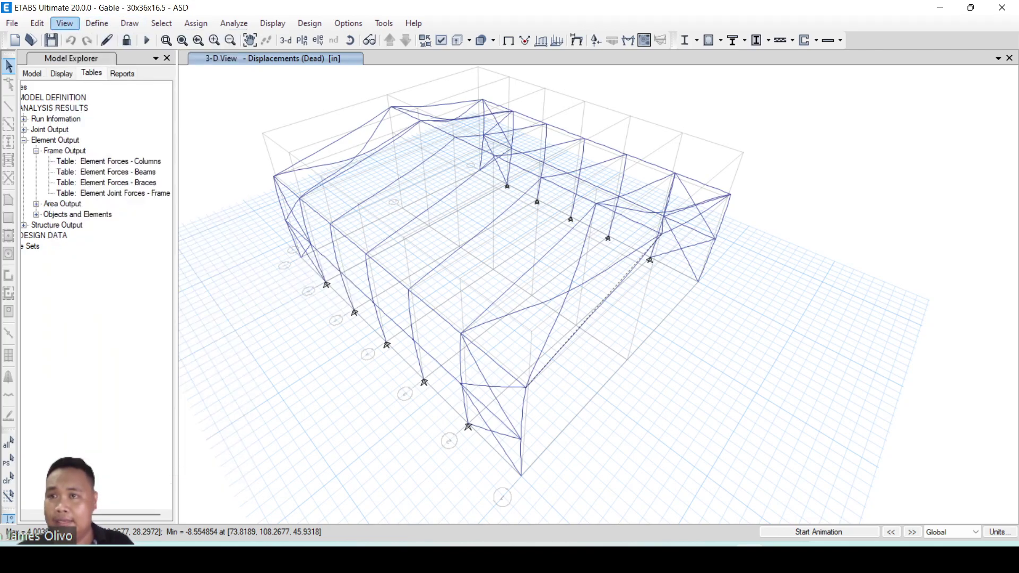
pyautogui.click(64, 22)
pyautogui.click(113, 116)
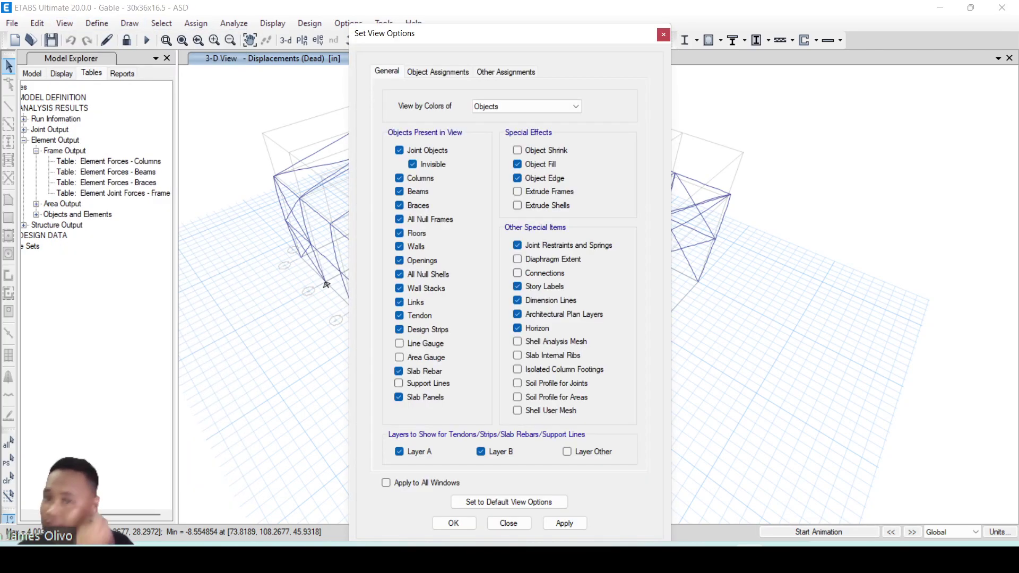
pyautogui.hotkey('ctrl', 'Tab')
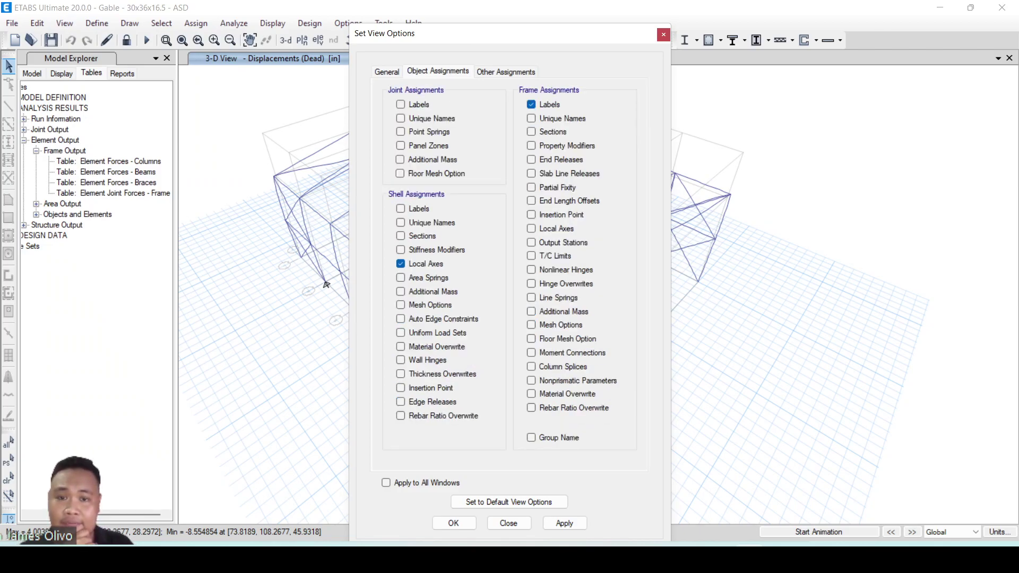
pyautogui.click(564, 523)
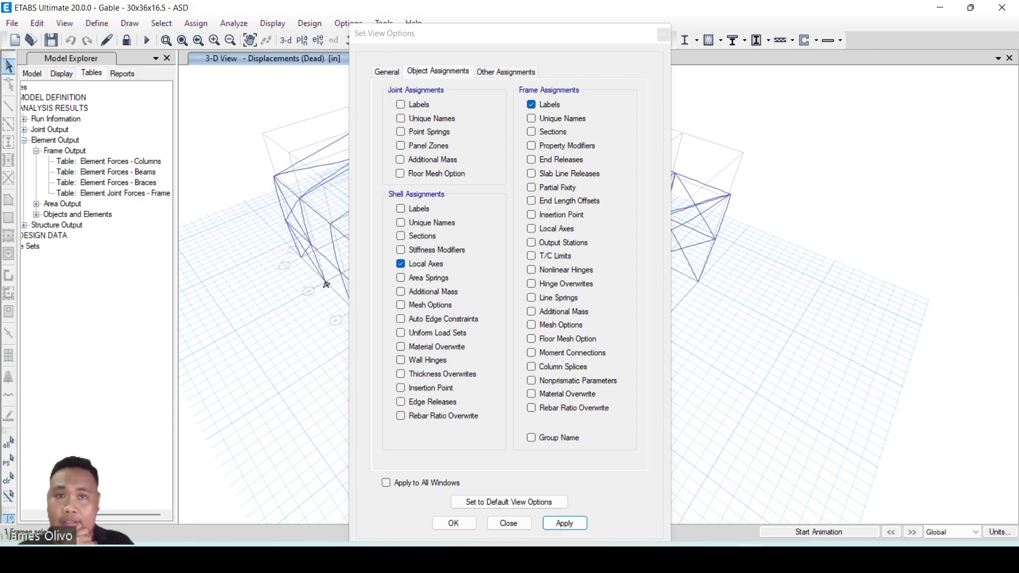
pyautogui.moveTo(541, 33); pyautogui.dragTo(628, 189)
pyautogui.click(750, 191)
pyautogui.click(508, 40)
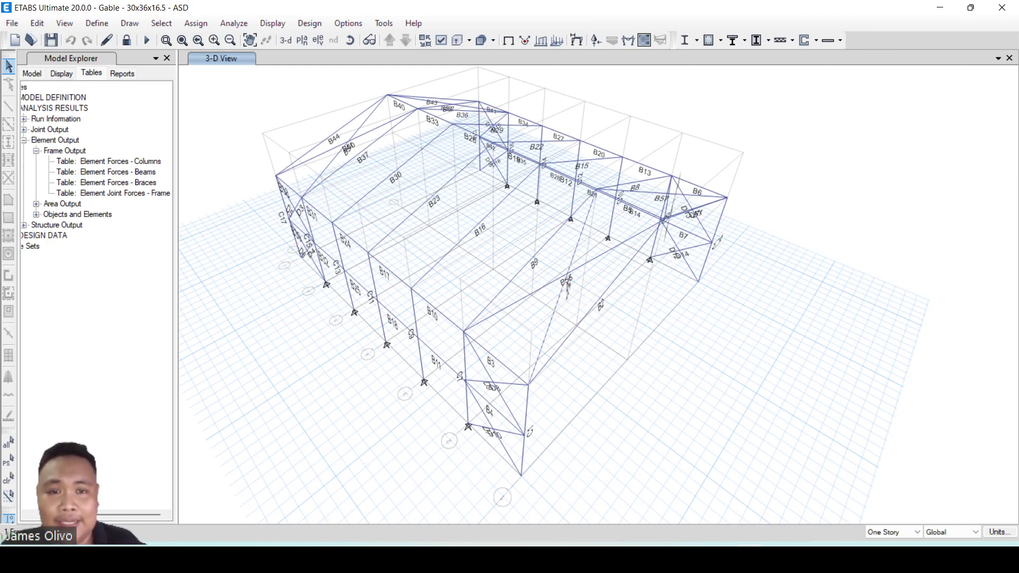
# Inspect the assignment information of beam B54 in the 3-D view and close it
pyautogui.rightClick(579, 247)
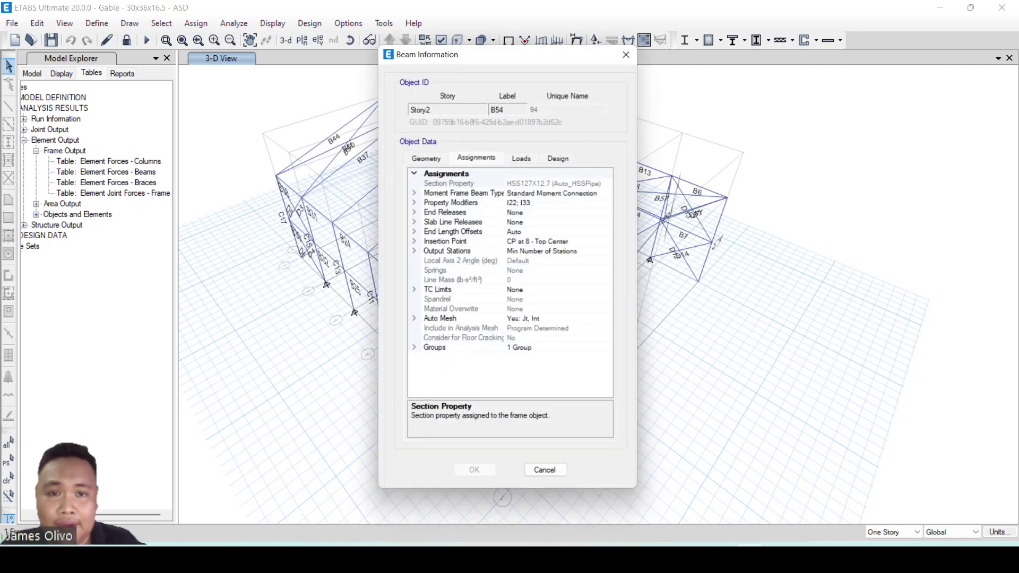
pyautogui.click(546, 473)
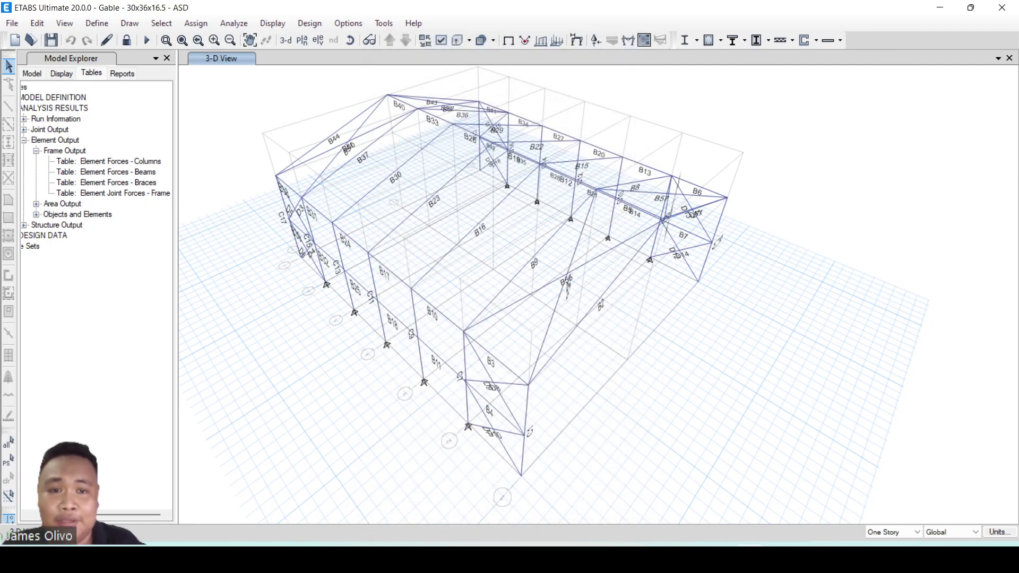
pyautogui.click(629, 260)
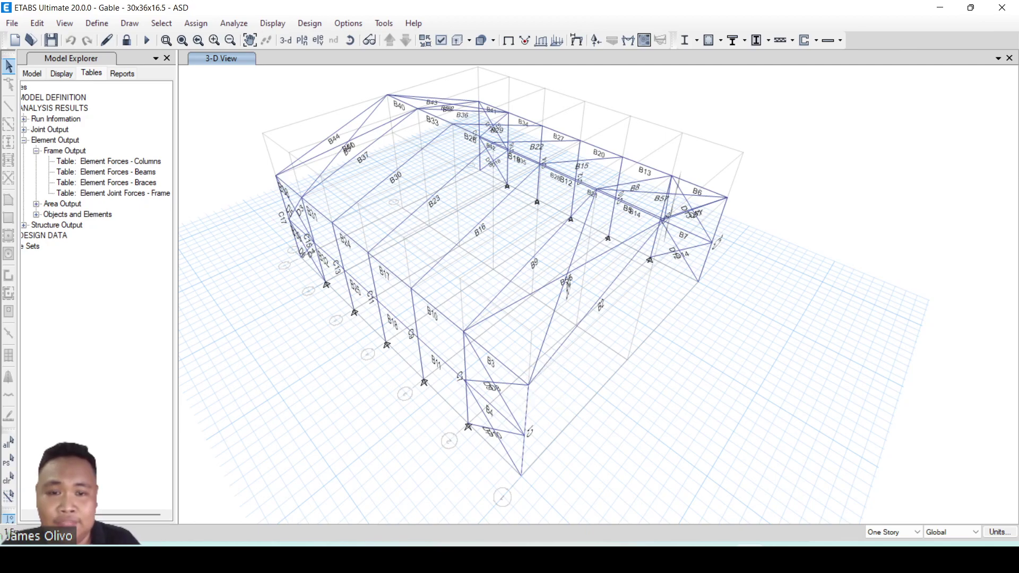
pyautogui.click(527, 403)
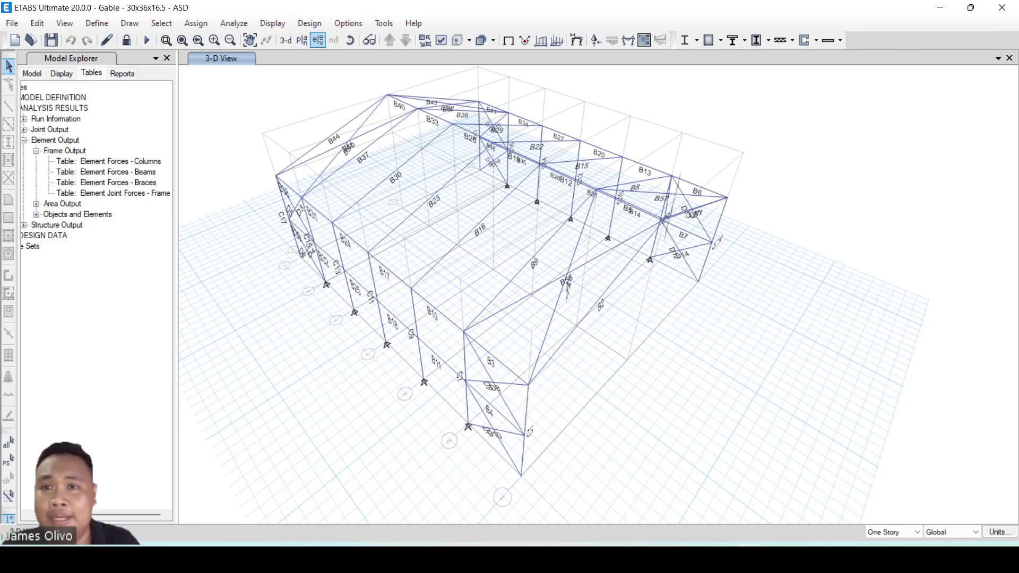
# Set the view to the elevation along grid line 1
pyautogui.click(318, 40)
pyautogui.click(425, 232)
pyautogui.click(561, 443)
pyautogui.click(506, 442)
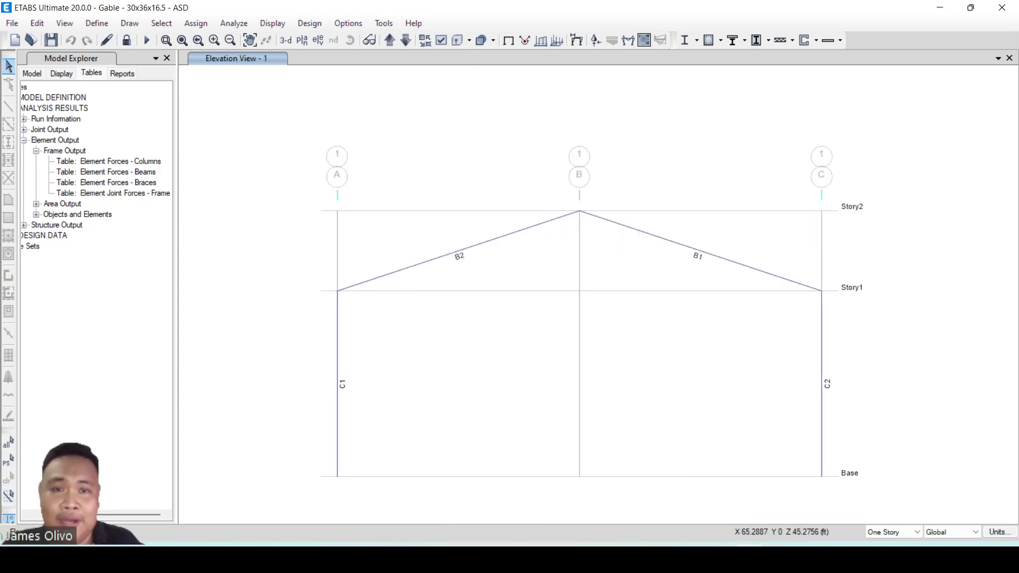
# Step through the elevations from grid line 2 to 7 to examine the girder and column labels on each frame
pyautogui.click(389, 40)
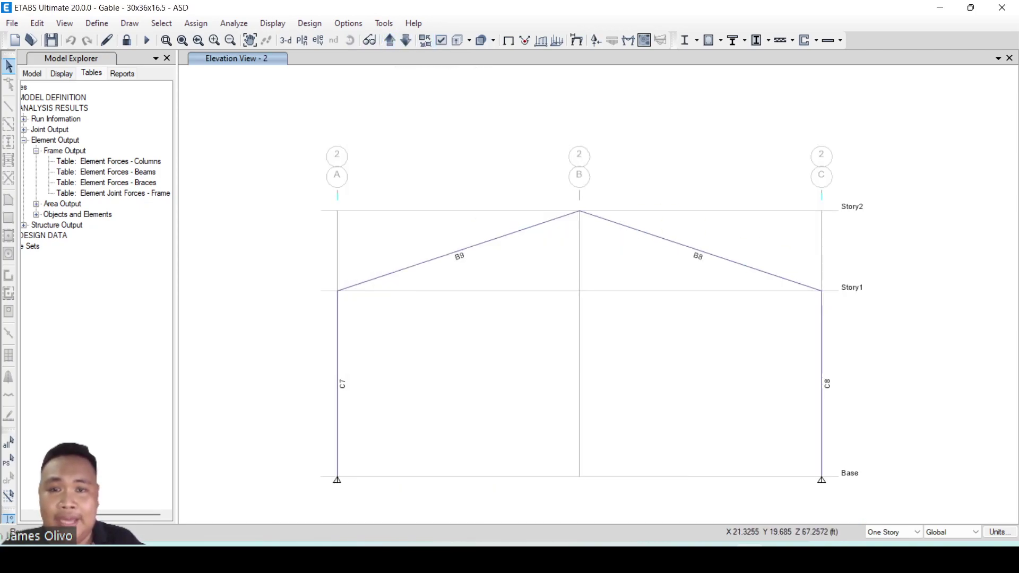
pyautogui.click(390, 40)
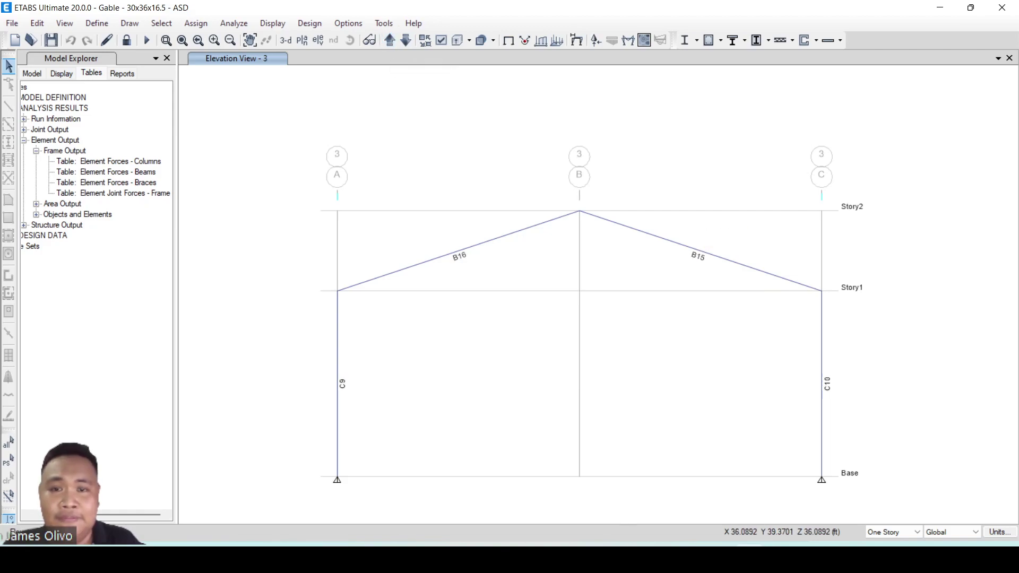
pyautogui.click(390, 40)
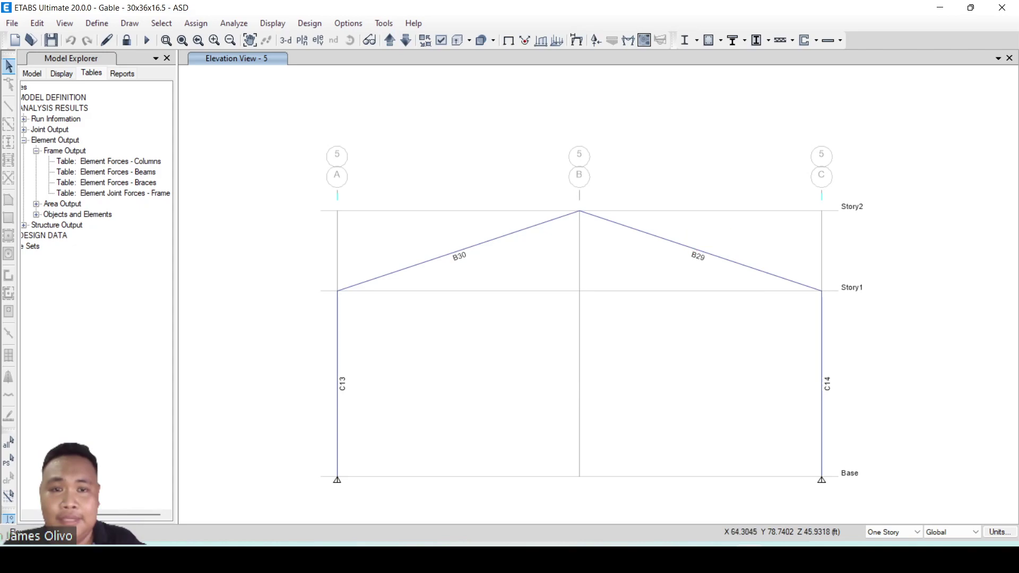
pyautogui.click(389, 40)
pyautogui.click(390, 39)
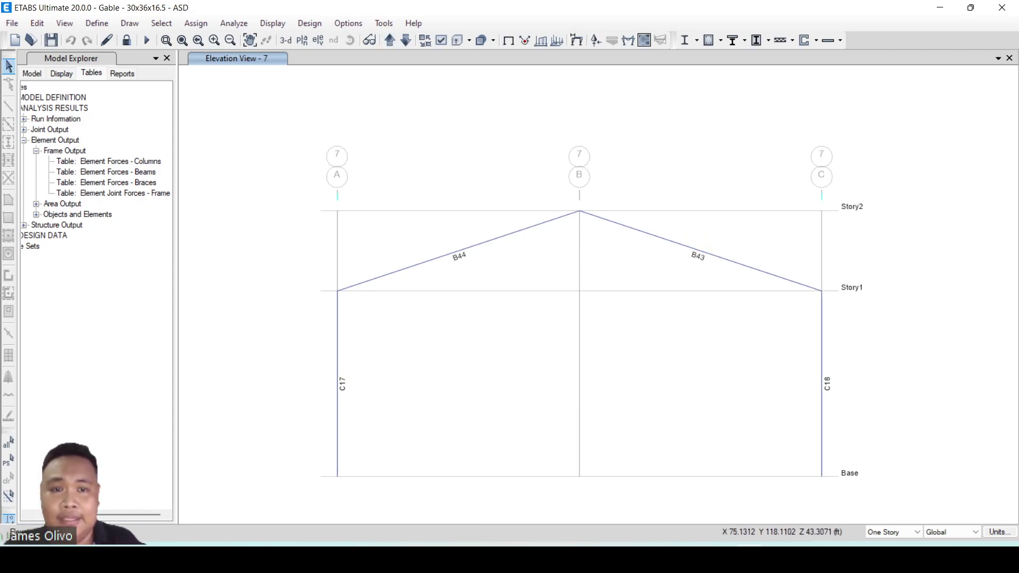
pyautogui.click(390, 40)
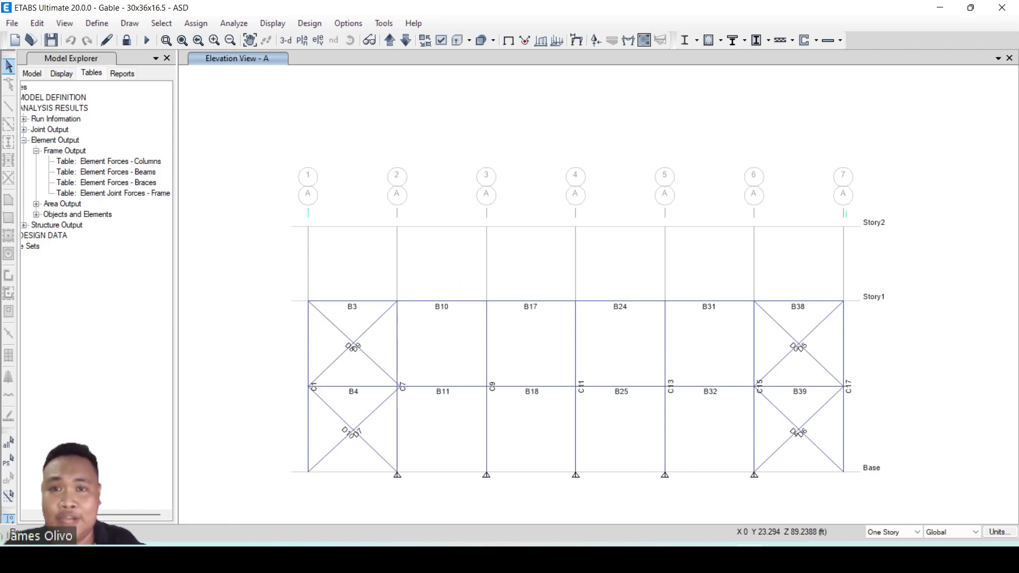
pyautogui.click(405, 40)
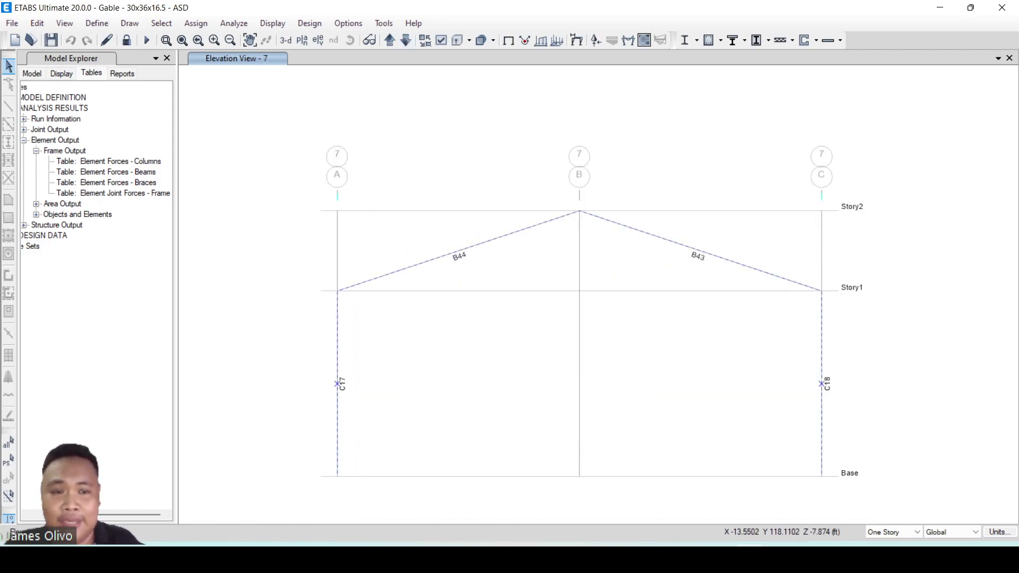
# Select the columns and girders on the grid line 7 elevation and clear the selection
pyautogui.moveTo(350, 406); pyautogui.dragTo(322, 431)
pyautogui.moveTo(875, 362); pyautogui.dragTo(712, 449)
pyautogui.moveTo(735, 212); pyautogui.dragTo(470, 275)
pyautogui.hotkey('ctrl', 'q')
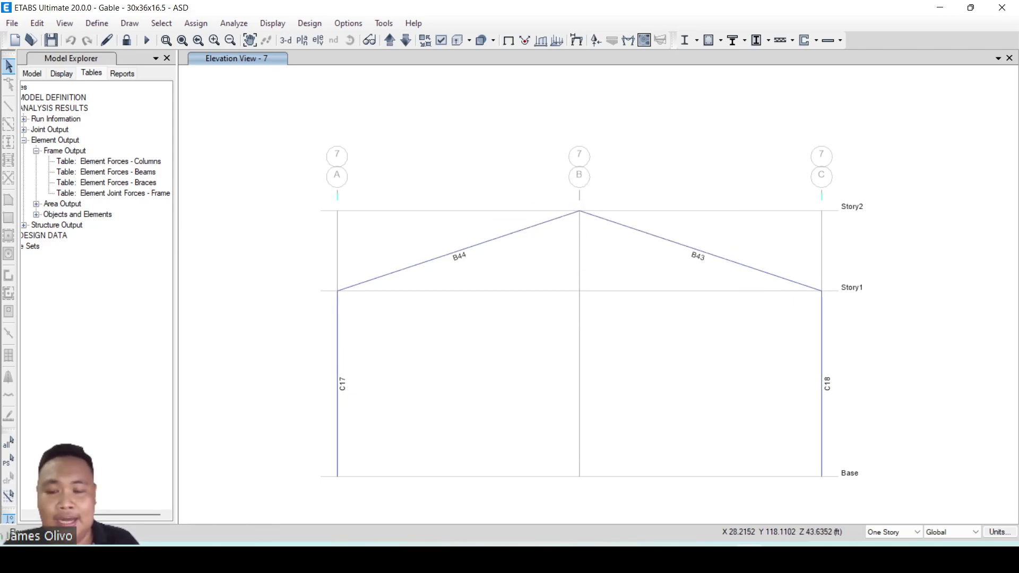
# Display the Element Forces - Beams table from the frame output results
pyautogui.click(106, 172)
pyautogui.rightClick(133, 173)
pyautogui.click(159, 181)
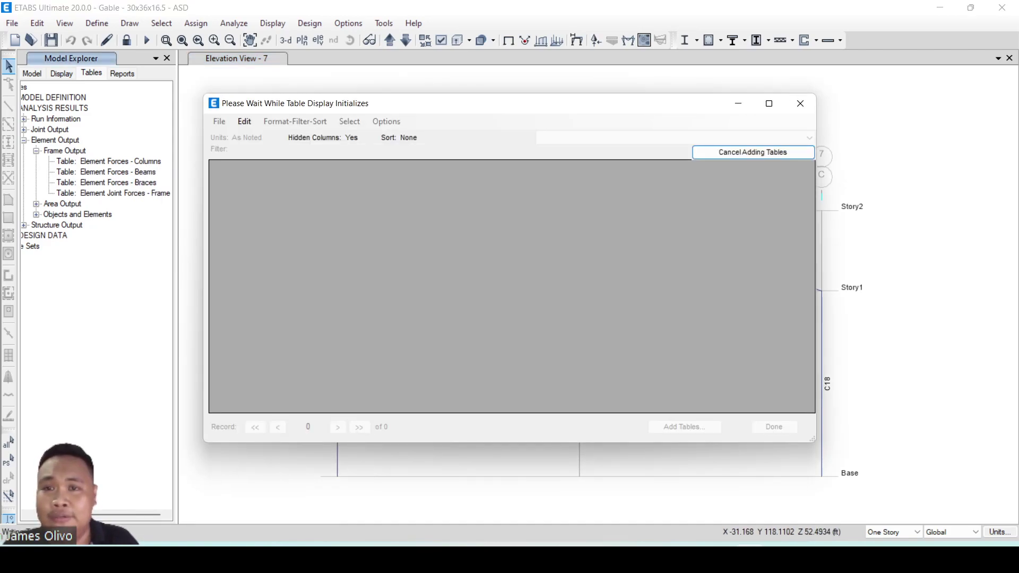
# Start a multiple-item filter on the Beam column and select girders B1, B2, B8 and B9
pyautogui.click(321, 169)
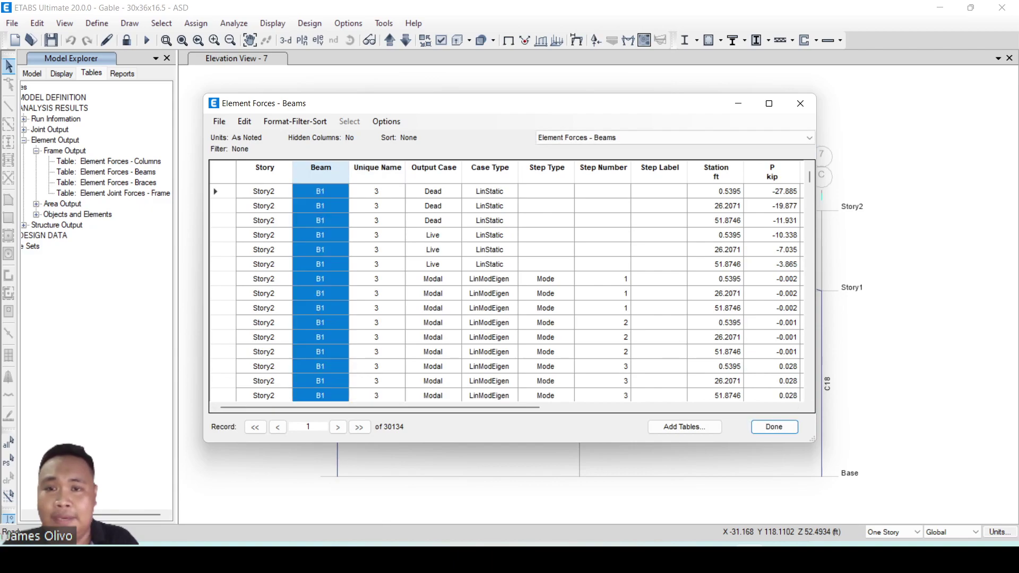
pyautogui.rightClick(329, 178)
pyautogui.click(414, 187)
pyautogui.keyDown('ctrl'); pyautogui.click(414, 196); pyautogui.keyUp('ctrl')
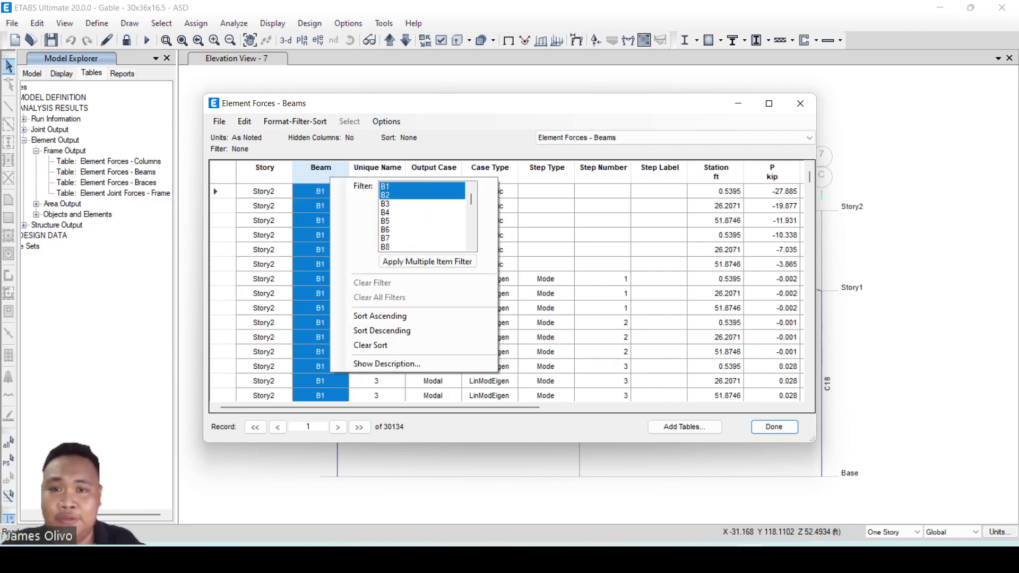
pyautogui.scroll(-1, 422, 216)
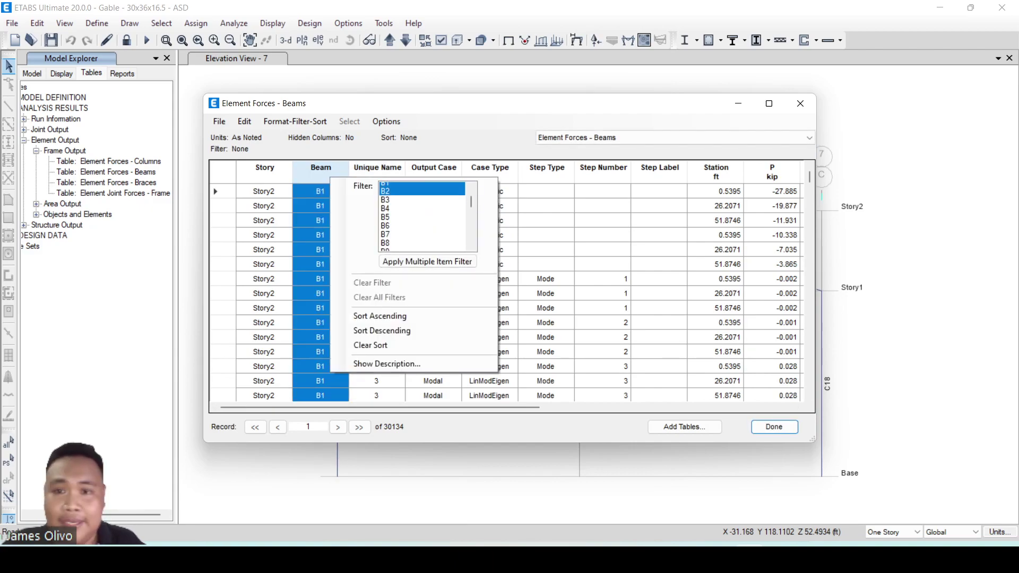
pyautogui.keyDown('ctrl'); pyautogui.click(414, 221); pyautogui.keyUp('ctrl')
pyautogui.keyDown('ctrl'); pyautogui.click(414, 229); pyautogui.keyUp('ctrl')
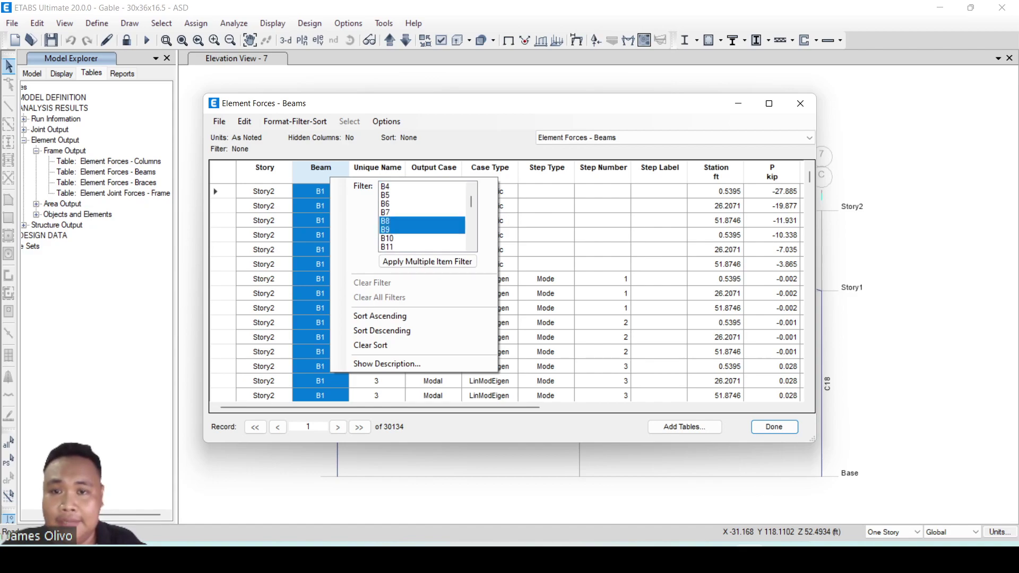
# Add girders B15, B16, B22 and B23 to the Beam filter selection
pyautogui.scroll(-1, 422, 223)
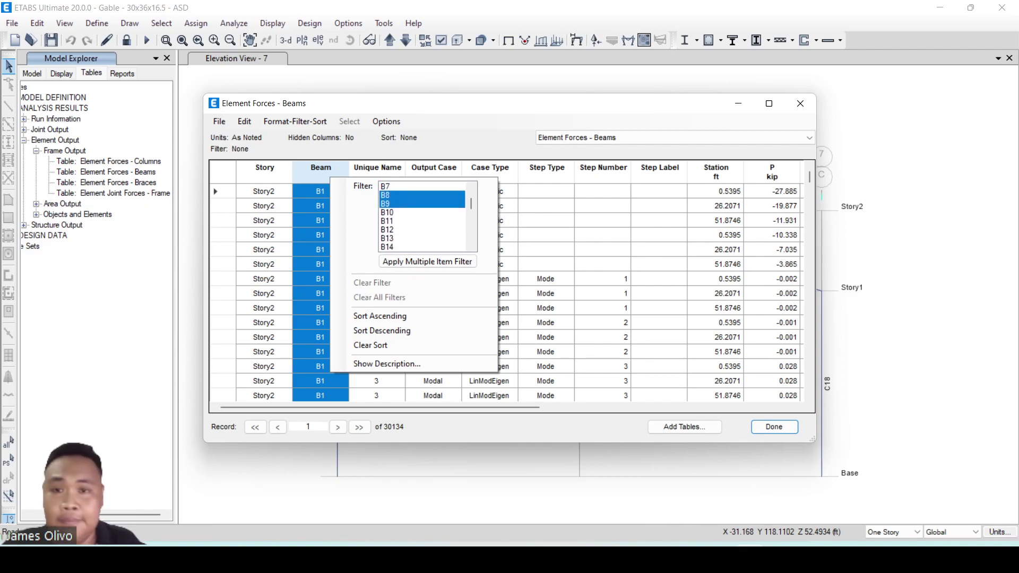
pyautogui.scroll(-1, 422, 217)
pyautogui.keyDown('ctrl'); pyautogui.click(414, 230); pyautogui.keyUp('ctrl')
pyautogui.keyDown('ctrl'); pyautogui.click(414, 238); pyautogui.keyUp('ctrl')
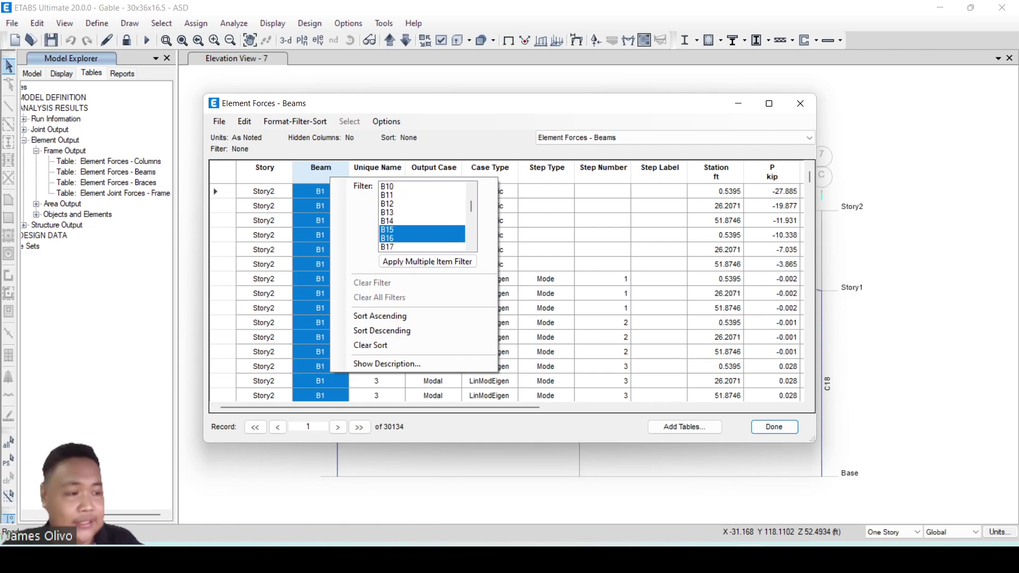
pyautogui.scroll(-1, 422, 216)
pyautogui.scroll(-1, 423, 217)
pyautogui.keyDown('ctrl'); pyautogui.click(413, 247); pyautogui.keyUp('ctrl')
pyautogui.keyDown('ctrl'); pyautogui.click(413, 238); pyautogui.keyUp('ctrl')
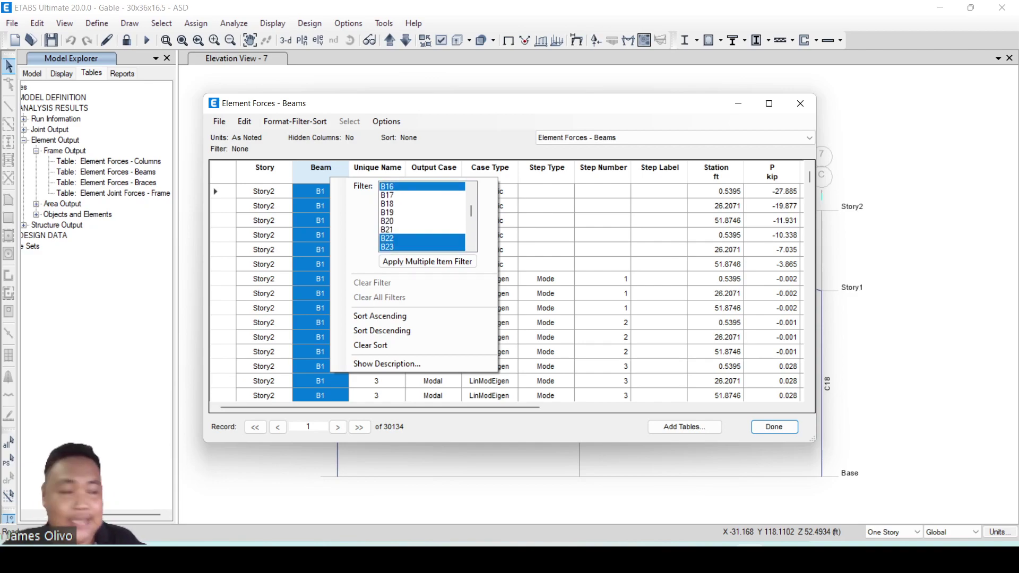
# Add girders B29, B30, B36 and B37 to the Beam filter selection
pyautogui.scroll(-1, 422, 216)
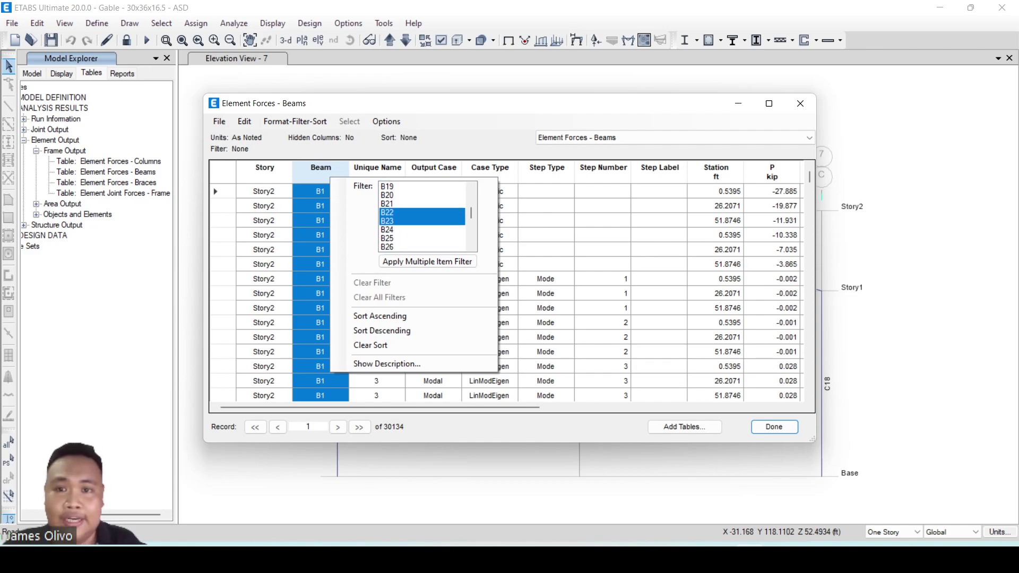
pyautogui.scroll(-1, 422, 217)
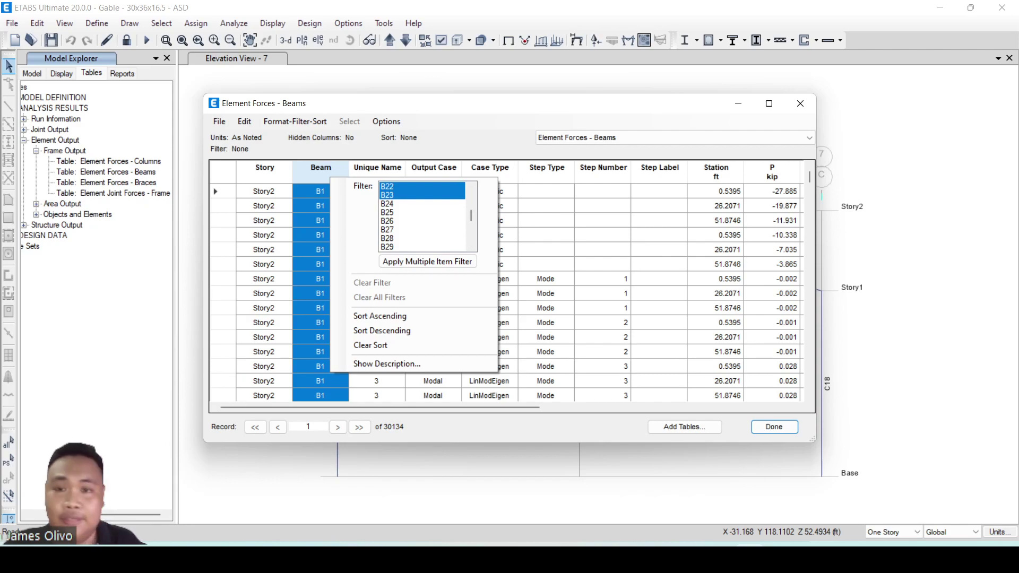
pyautogui.scroll(-1, 422, 216)
pyautogui.keyDown('ctrl'); pyautogui.click(411, 222); pyautogui.keyUp('ctrl')
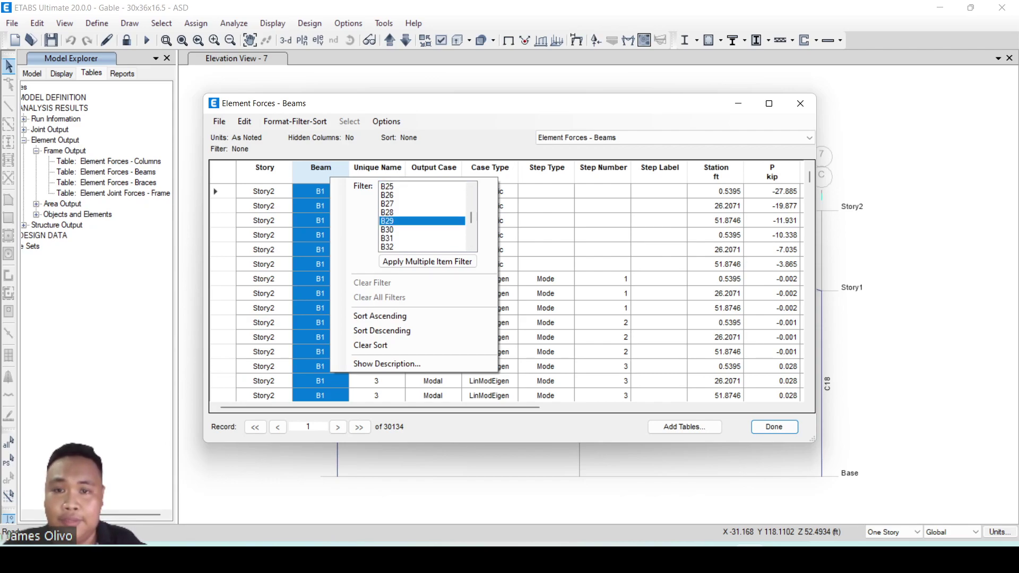
pyautogui.keyDown('ctrl'); pyautogui.click(412, 229); pyautogui.keyUp('ctrl')
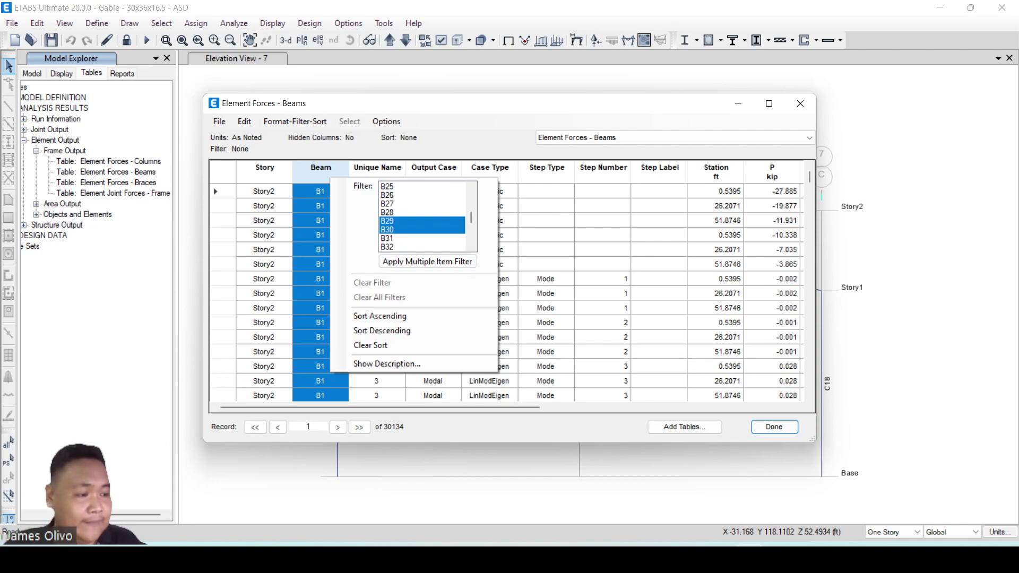
pyautogui.scroll(-2, 422, 216)
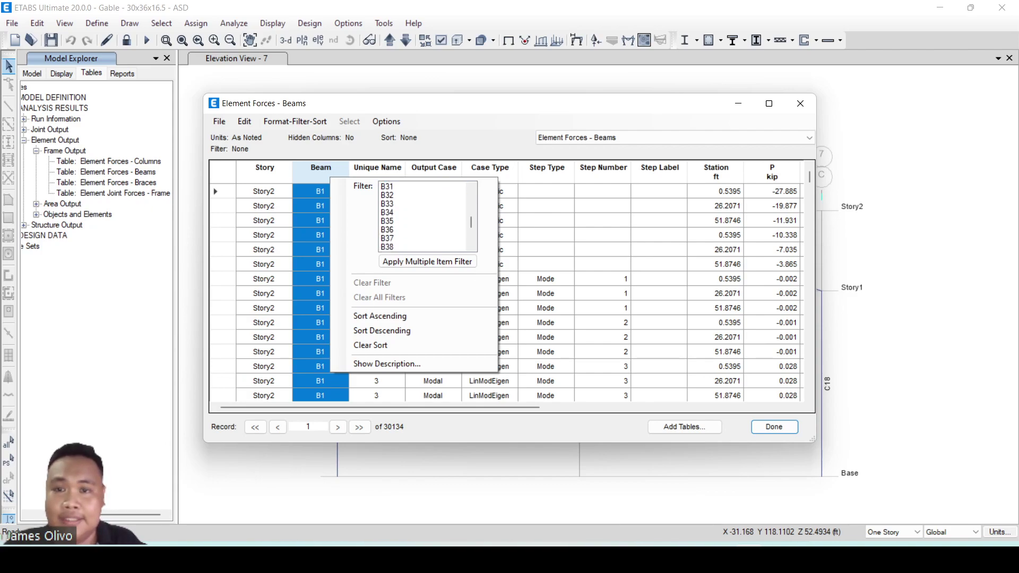
pyautogui.click(423, 237)
pyautogui.keyDown('shift'); pyautogui.click(422, 230); pyautogui.keyUp('shift')
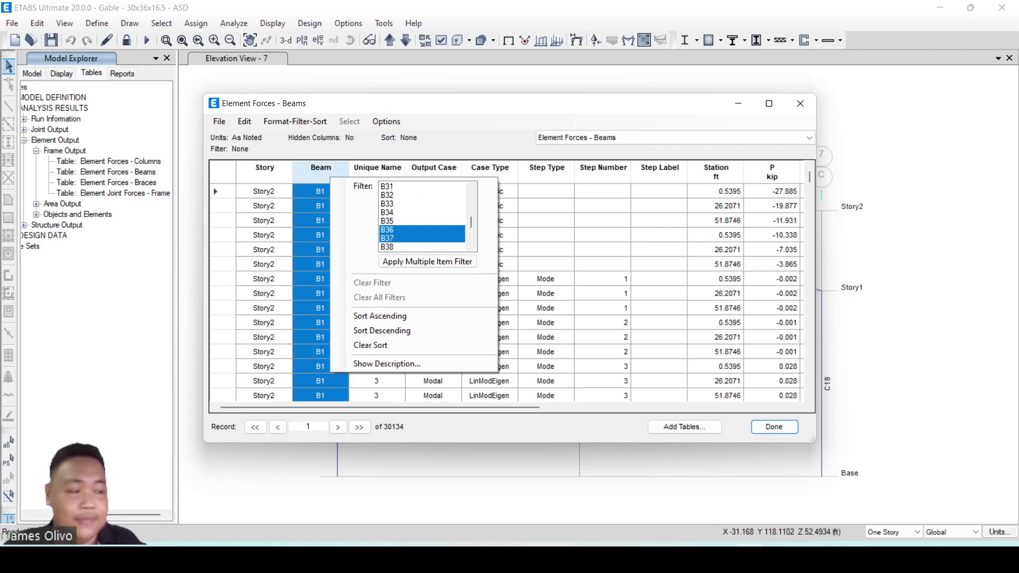
# Add girders B43 and B44 to the Beam filter selection and apply the multiple-item filter to the table
pyautogui.scroll(-2, 422, 217)
pyautogui.keyDown('ctrl'); pyautogui.click(422, 238); pyautogui.keyUp('ctrl')
pyautogui.keyDown('ctrl'); pyautogui.click(423, 246); pyautogui.keyUp('ctrl')
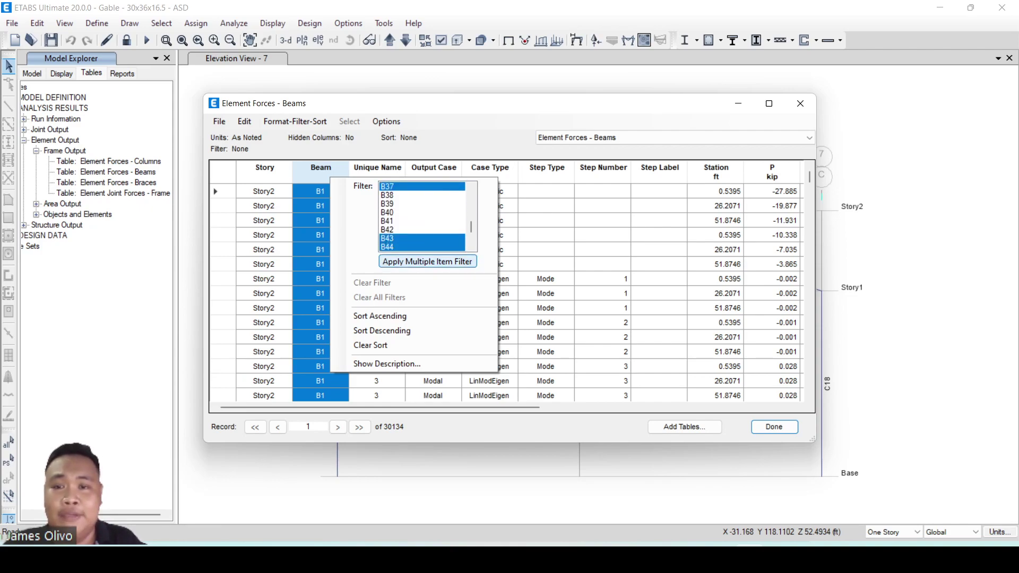
pyautogui.click(428, 262)
pyautogui.click(546, 235)
pyautogui.moveTo(320, 191); pyautogui.dragTo(320, 408)
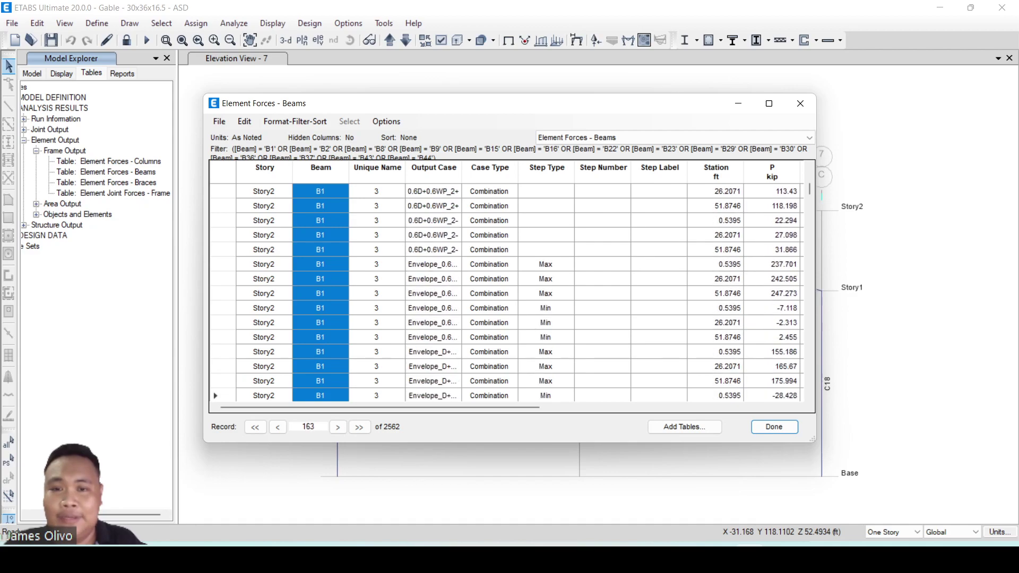
# Consult the stiffness adjustment provisions in the ANSI/AISC 360-16 specification PDF, then return to the ETABS beam forces table
pyautogui.moveTo(809, 189)
pyautogui.mouseDown()
pyautogui.moveTo(809, 387)
pyautogui.moveTo(809, 175)
pyautogui.mouseUp()
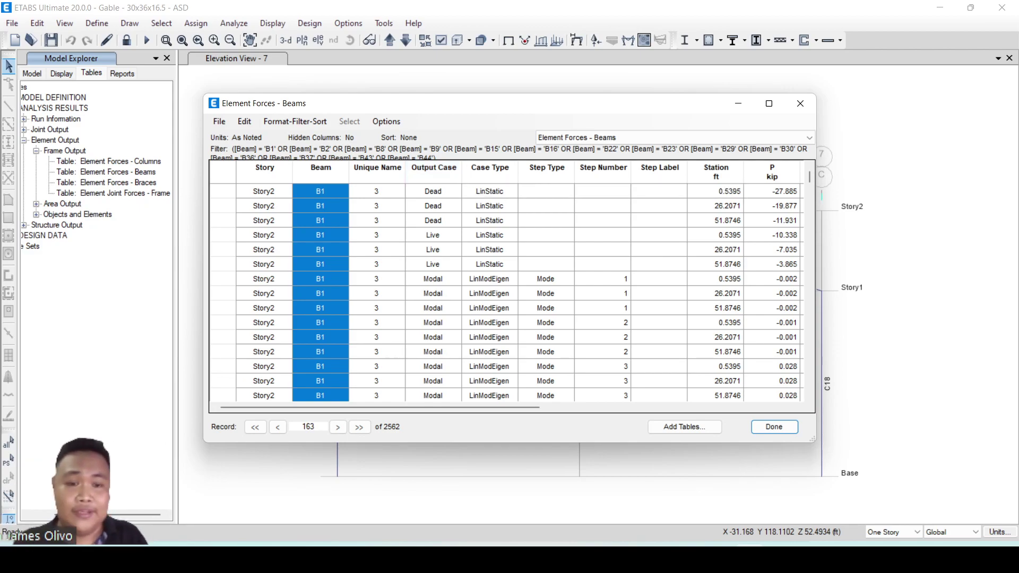
pyautogui.hotkey('alt', 'Tab')
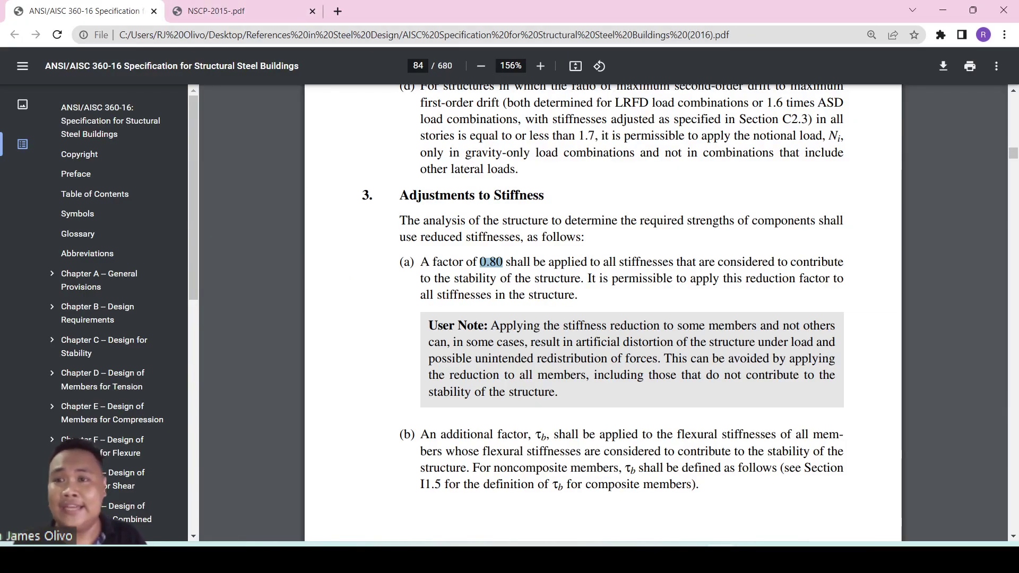
pyautogui.moveTo(103, 65); pyautogui.dragTo(180, 66)
pyautogui.click(490, 262)
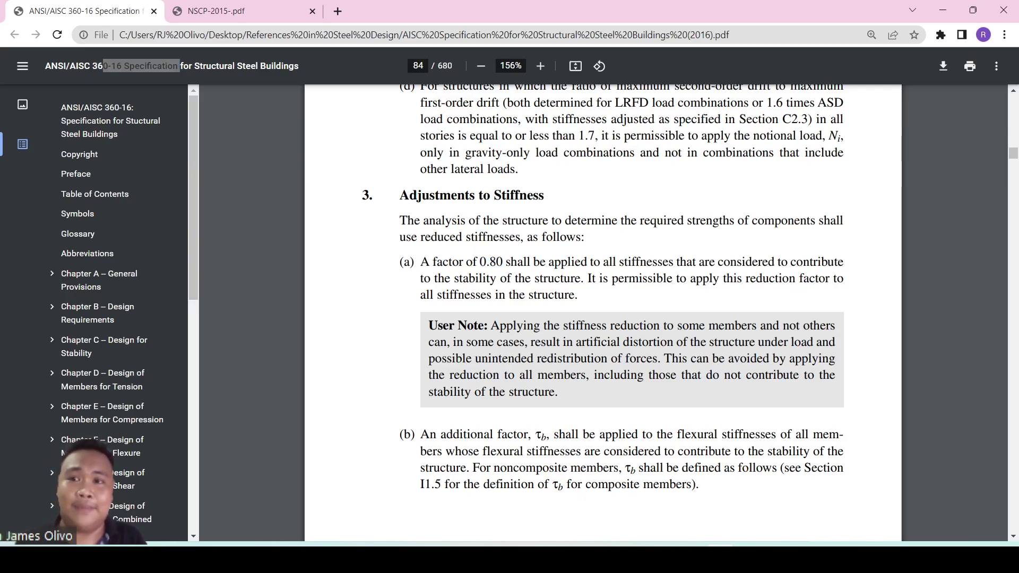
pyautogui.click(142, 65)
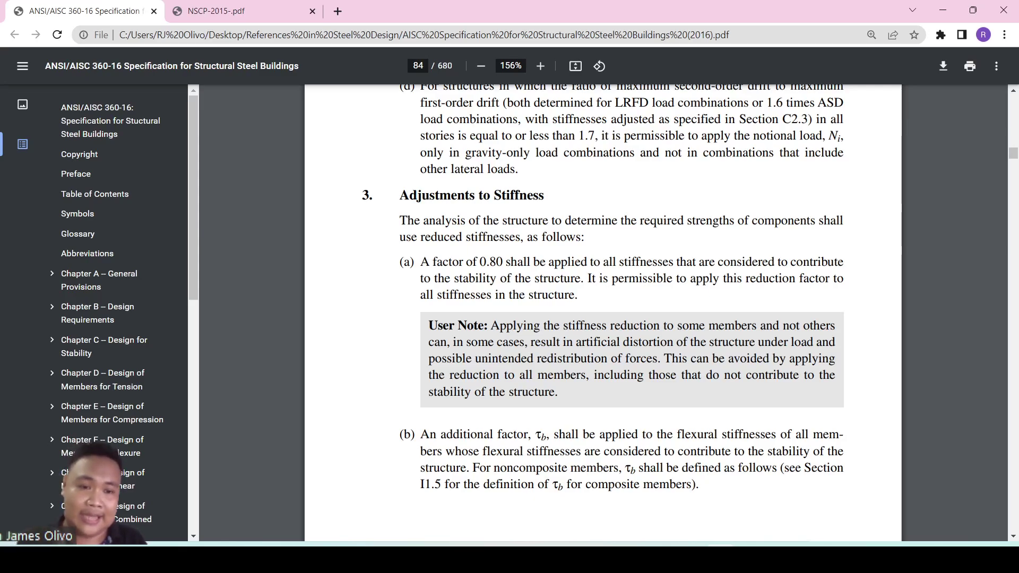
pyautogui.hotkey('alt', 'Tab')
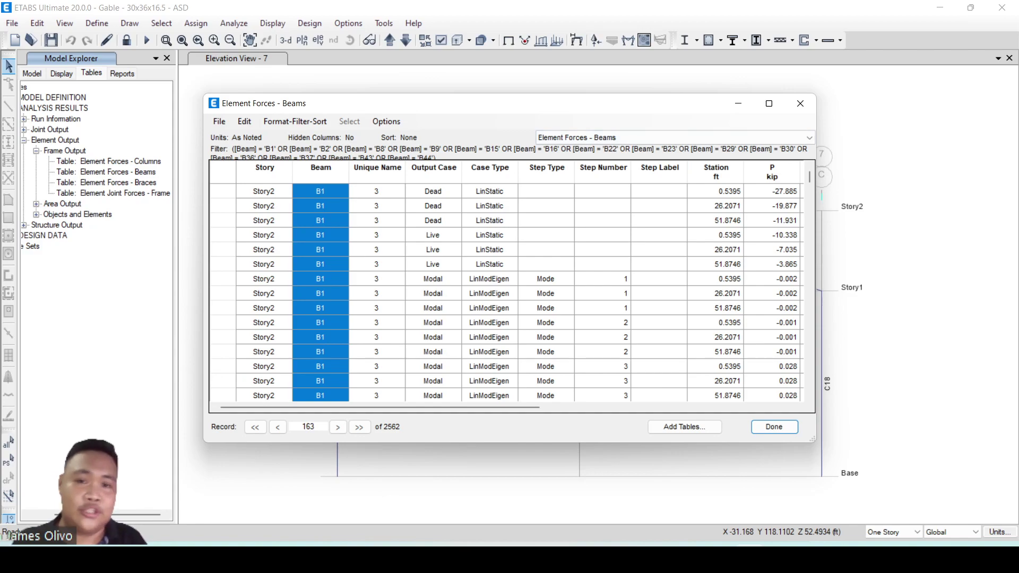
# Filter the Output Case column to all load combinations from 0.6D+0.6WN_1- through D+Lr with a multiple-item filter
pyautogui.click(433, 171)
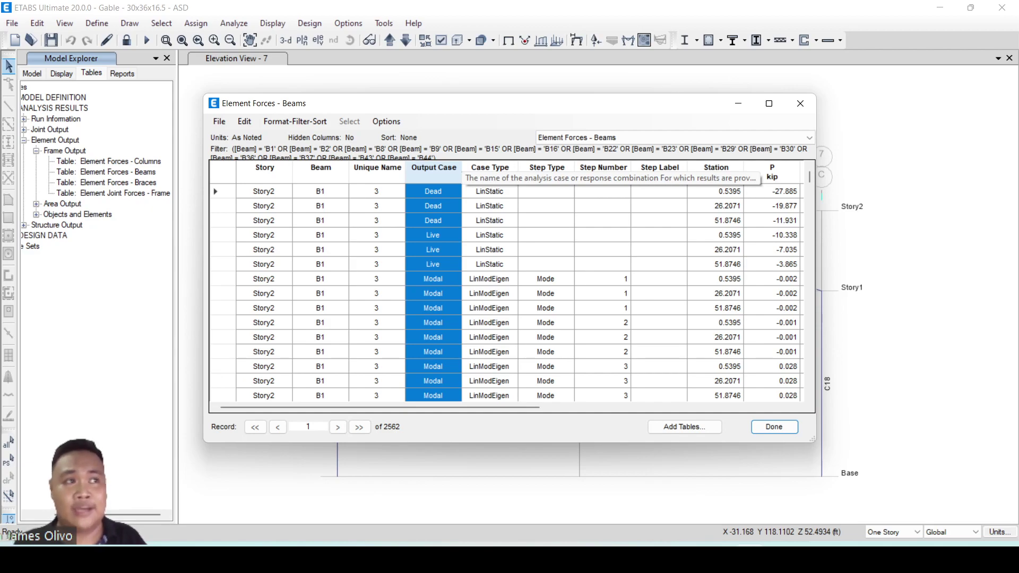
pyautogui.rightClick(448, 171)
pyautogui.click(525, 181)
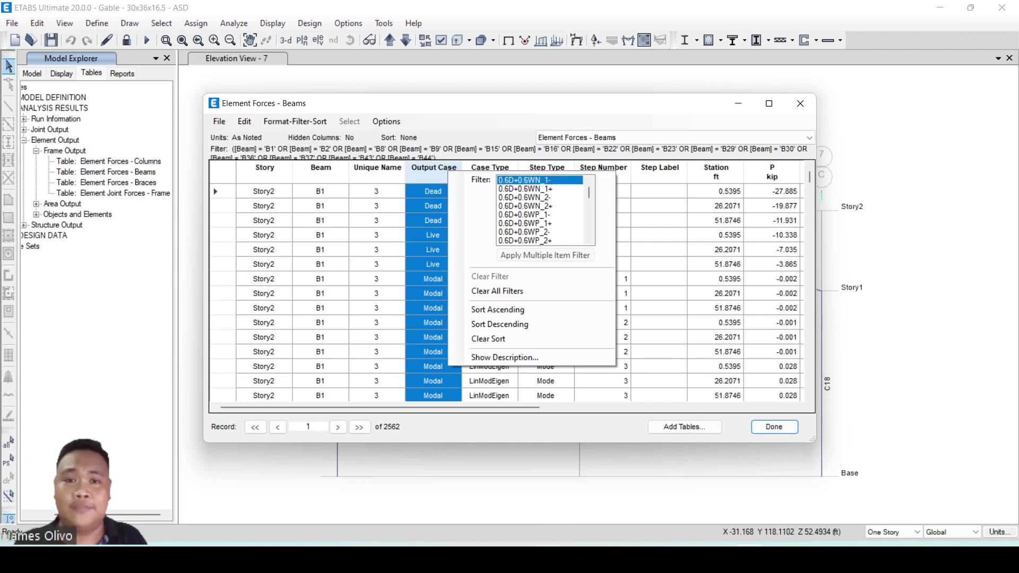
pyautogui.scroll(-4, 540, 210)
pyautogui.scroll(3, 540, 210)
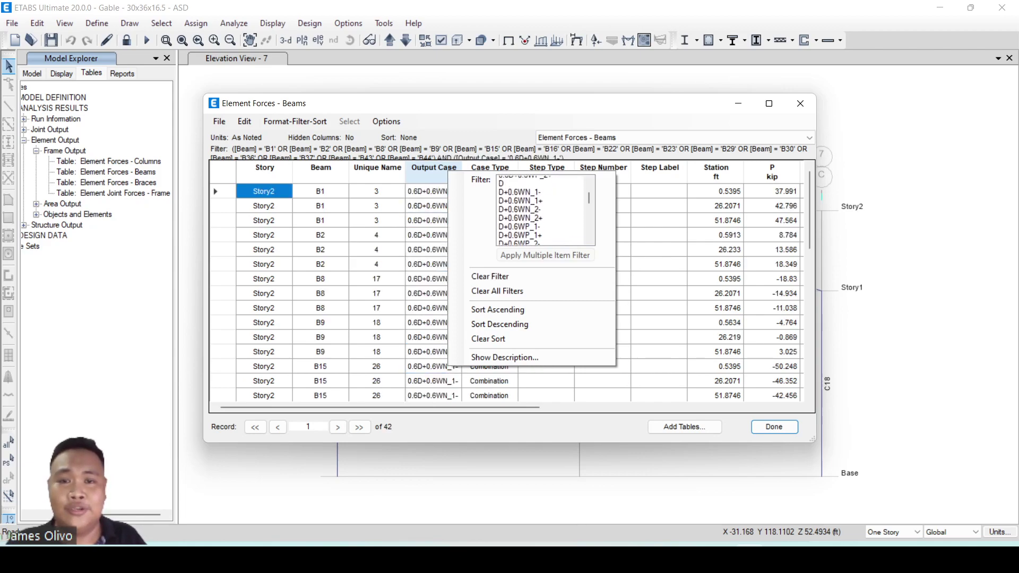
pyautogui.click(510, 223)
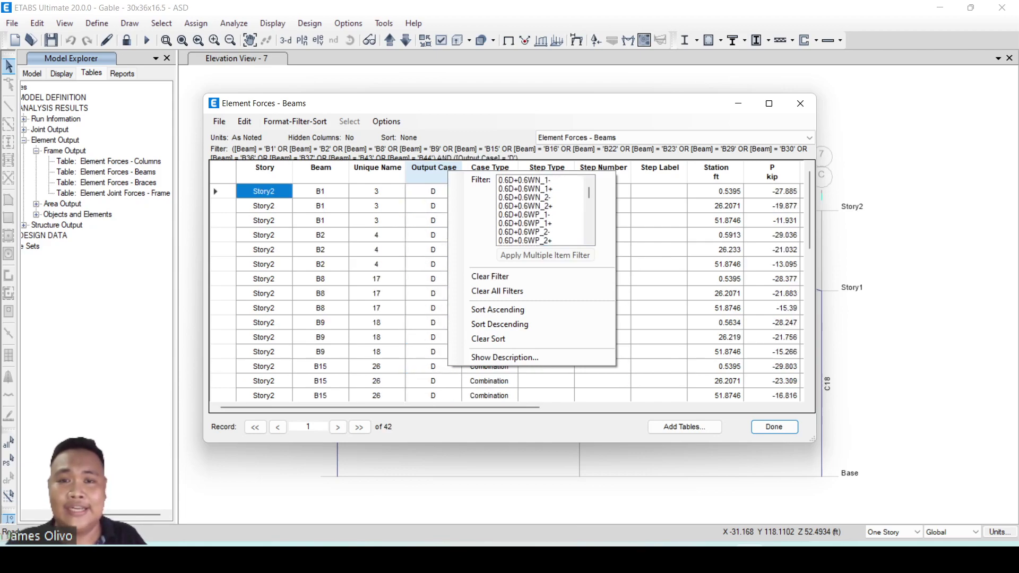
pyautogui.click(526, 181)
pyautogui.scroll(-4, 541, 210)
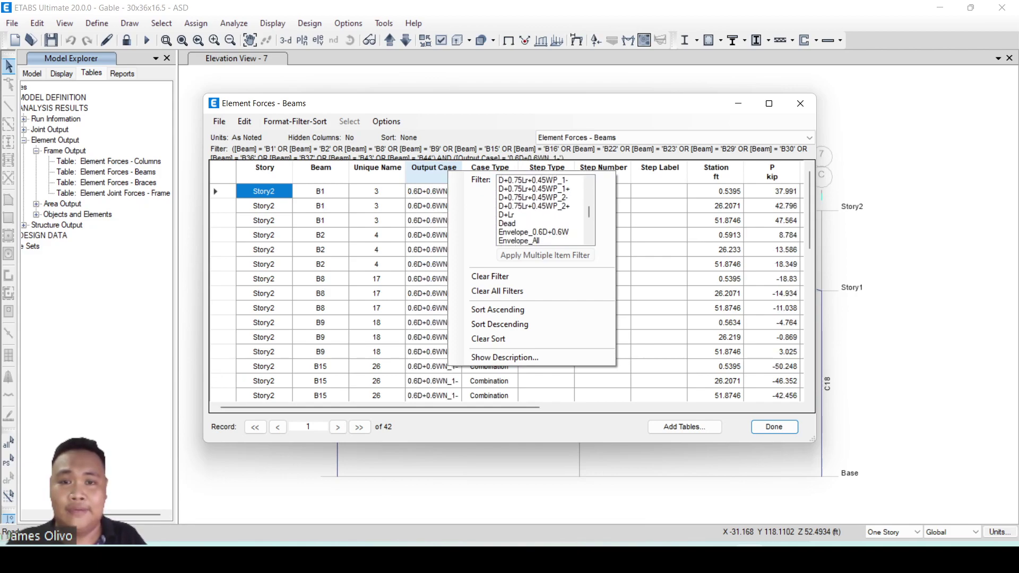
pyautogui.keyDown('shift'); pyautogui.click(507, 215); pyautogui.keyUp('shift')
pyautogui.scroll(-8, 540, 210)
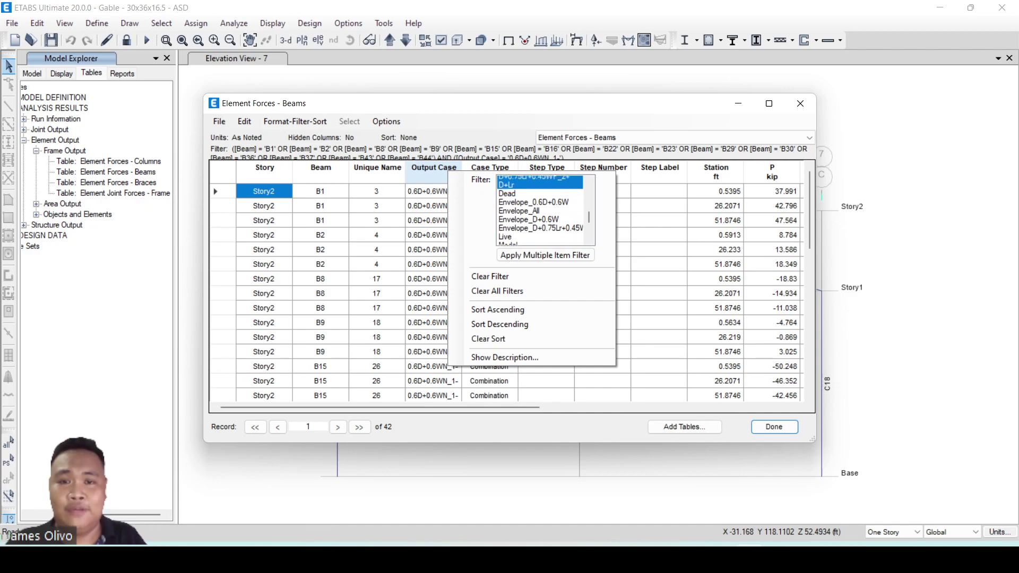
pyautogui.scroll(8, 540, 210)
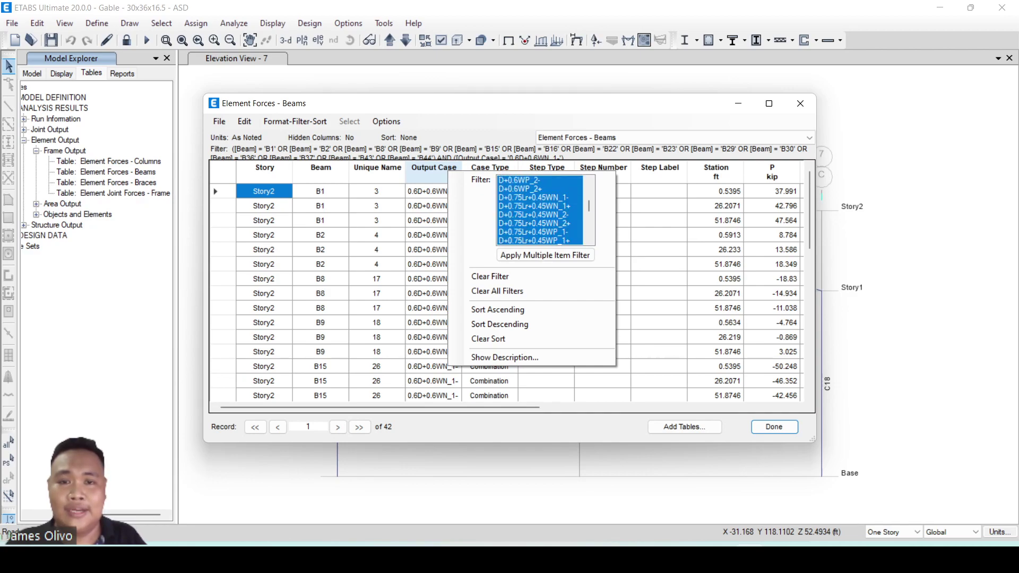
pyautogui.scroll(4, 540, 210)
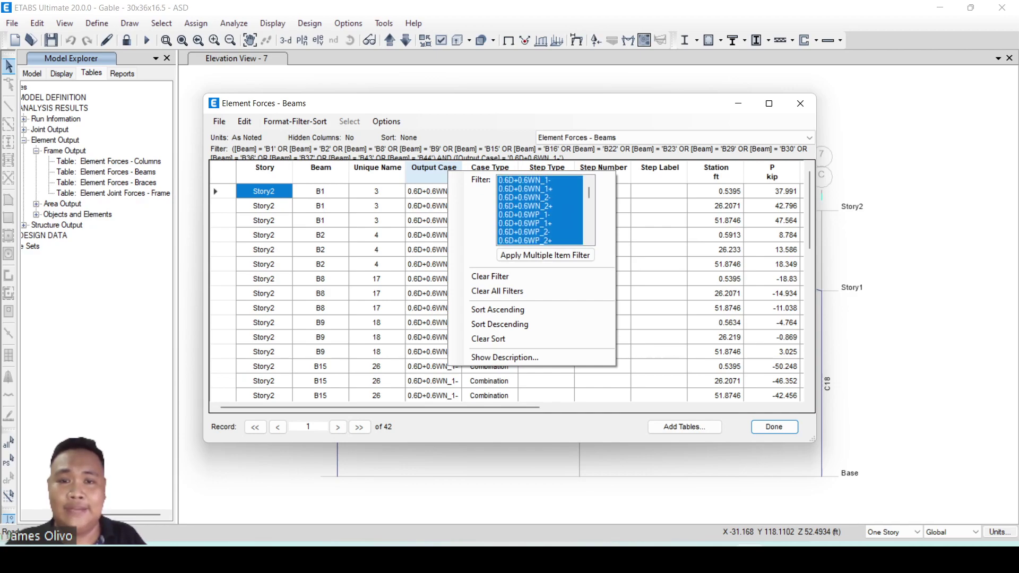
pyautogui.click(545, 255)
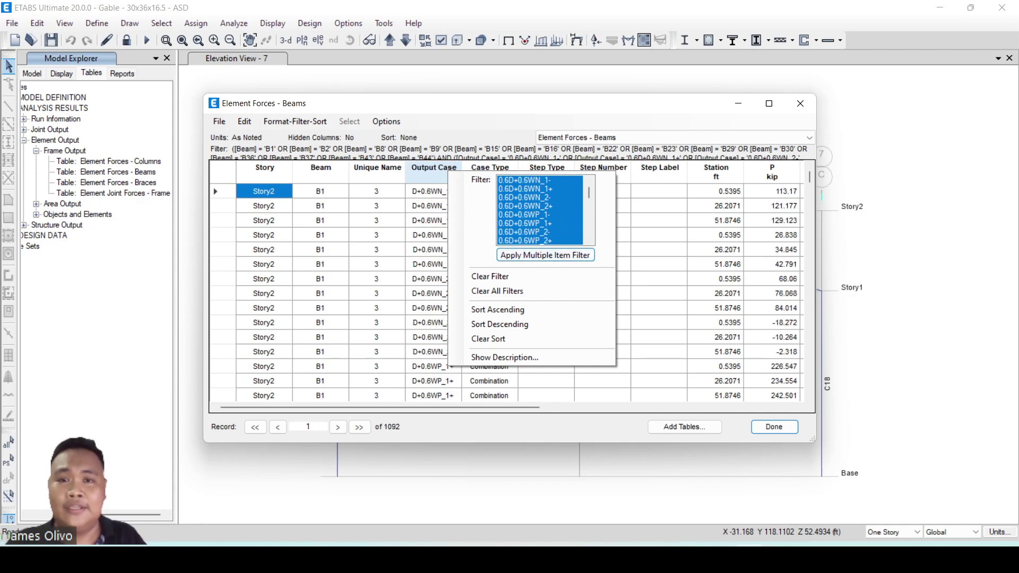
pyautogui.click(439, 168)
pyautogui.click(602, 206)
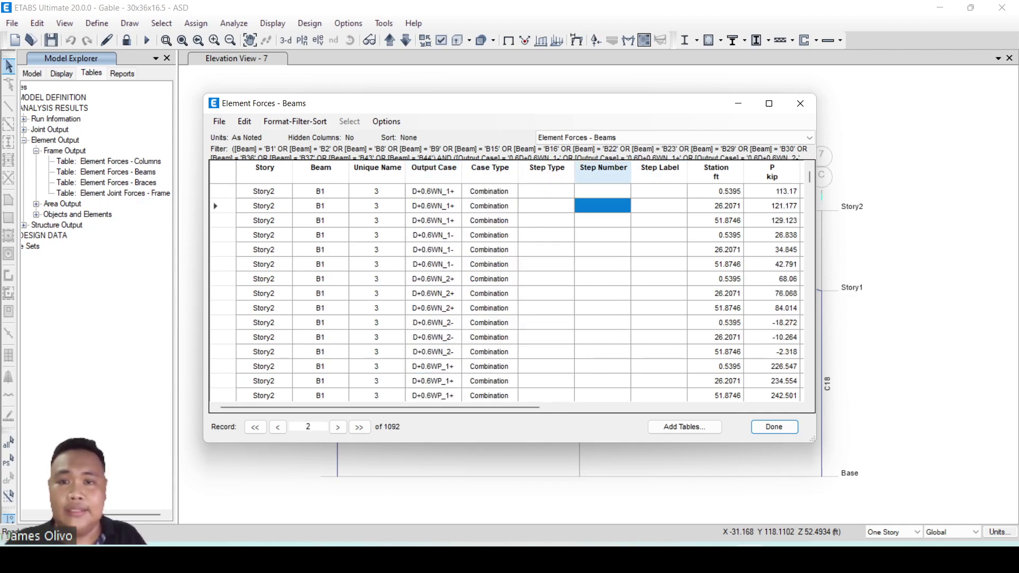
# Compare both sort directions on the M3 column and leave the girder forces sorted ascending by M3
pyautogui.moveTo(403, 407); pyautogui.dragTo(620, 408)
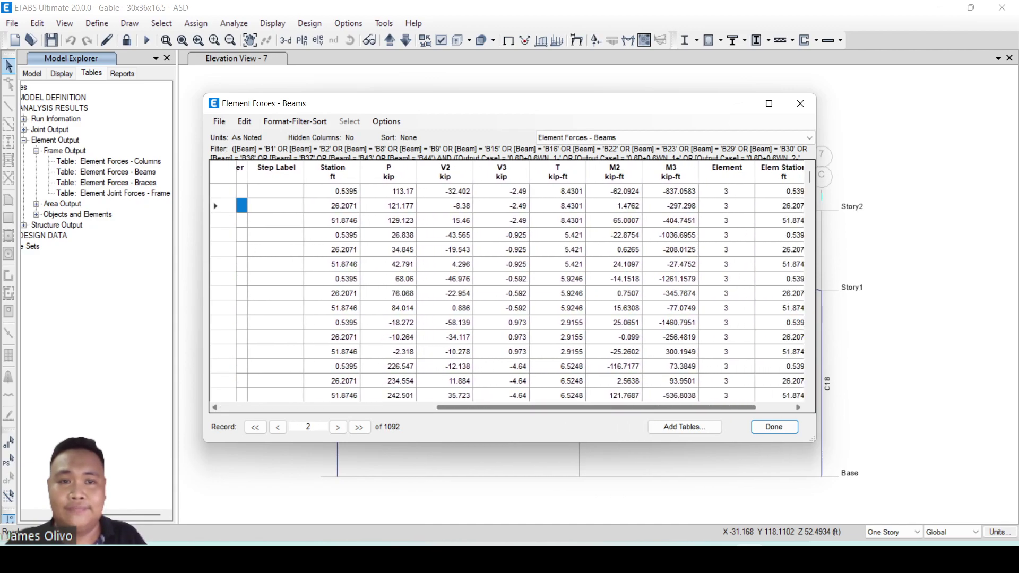
pyautogui.click(671, 172)
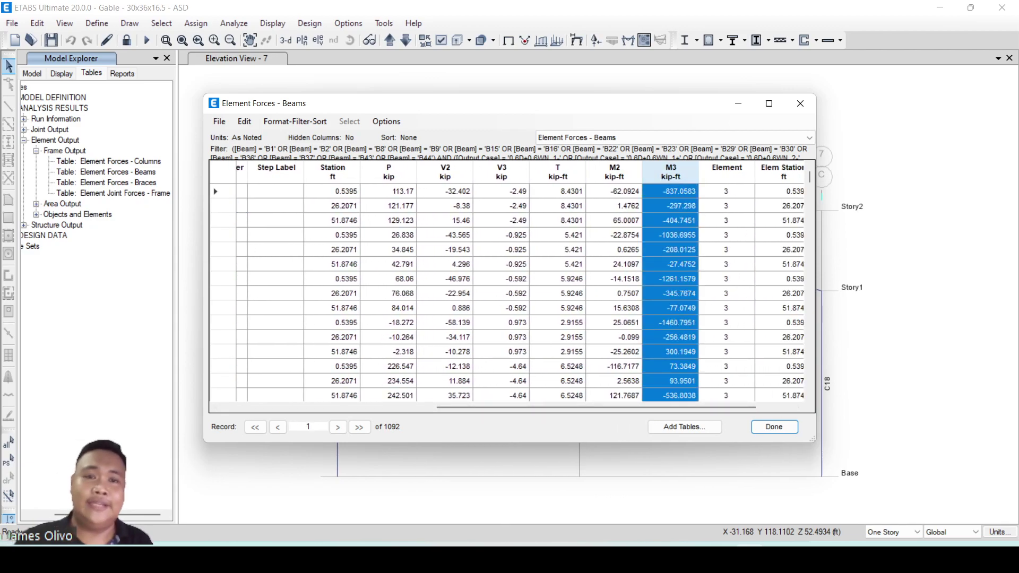
pyautogui.rightClick(679, 175)
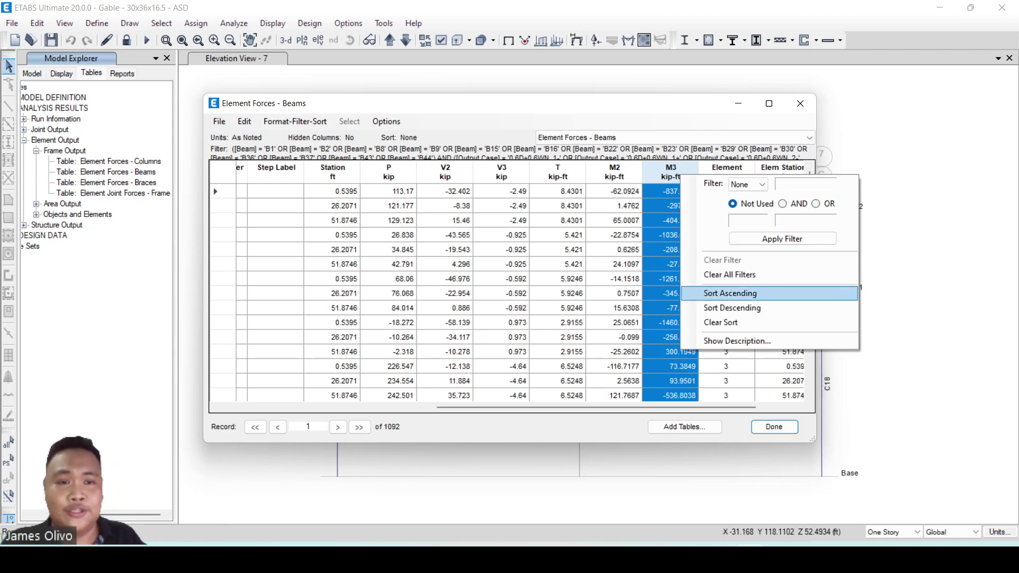
pyautogui.click(711, 292)
pyautogui.rightClick(685, 177)
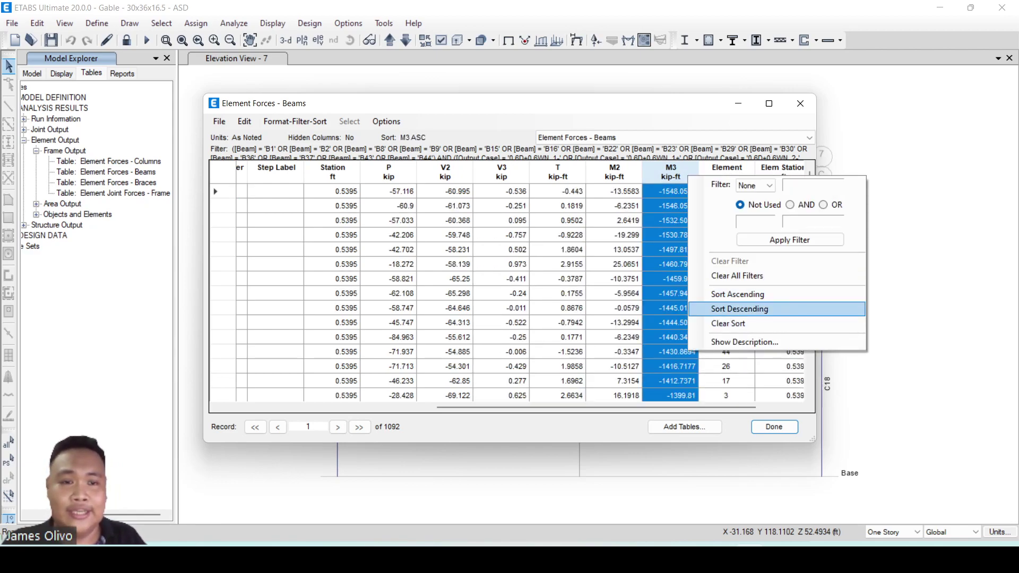
pyautogui.click(711, 308)
pyautogui.rightClick(677, 176)
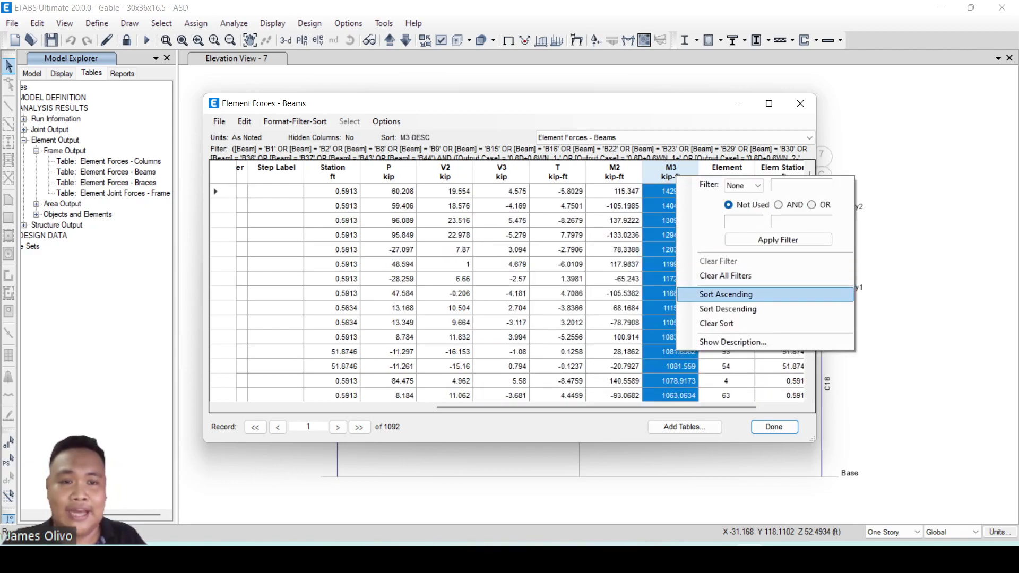
pyautogui.click(711, 291)
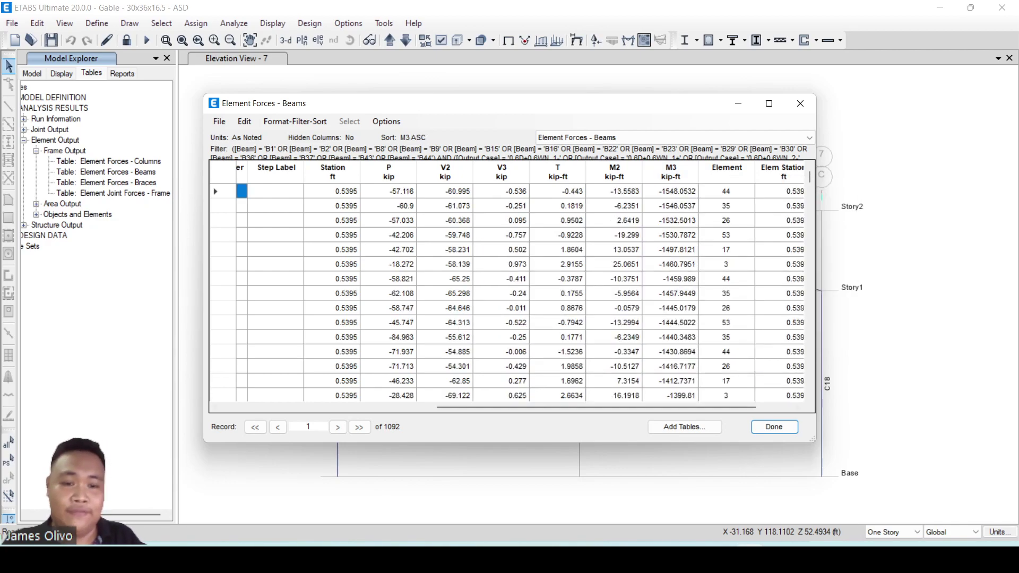
# Switch to the Required Loads workbook in Excel and enter -1548.0532 as the girder's ASD Max Moment - Major
pyautogui.hotkey('alt', 'Tab')
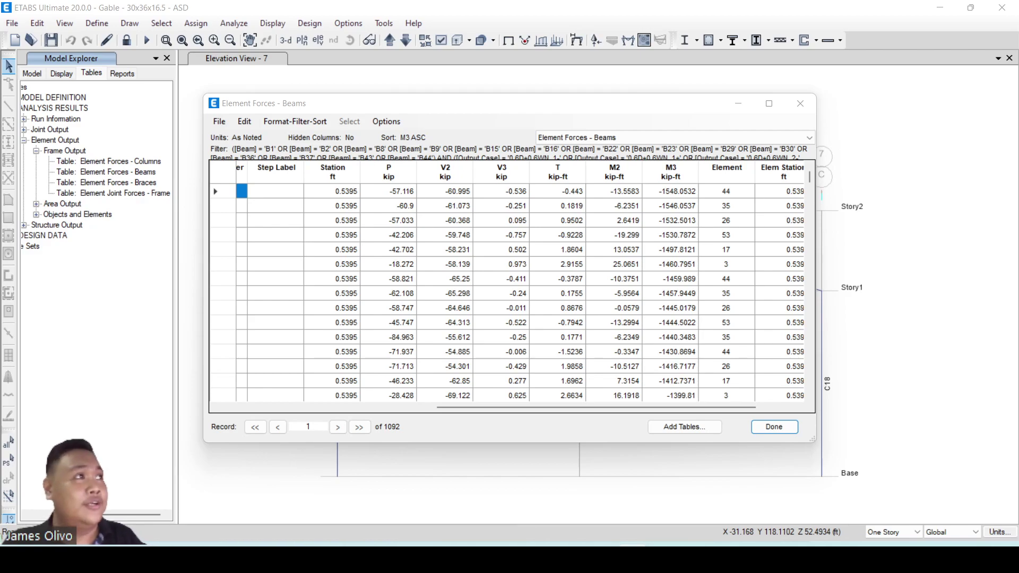
pyautogui.moveTo(1018, 150); pyautogui.dragTo(236, 91)
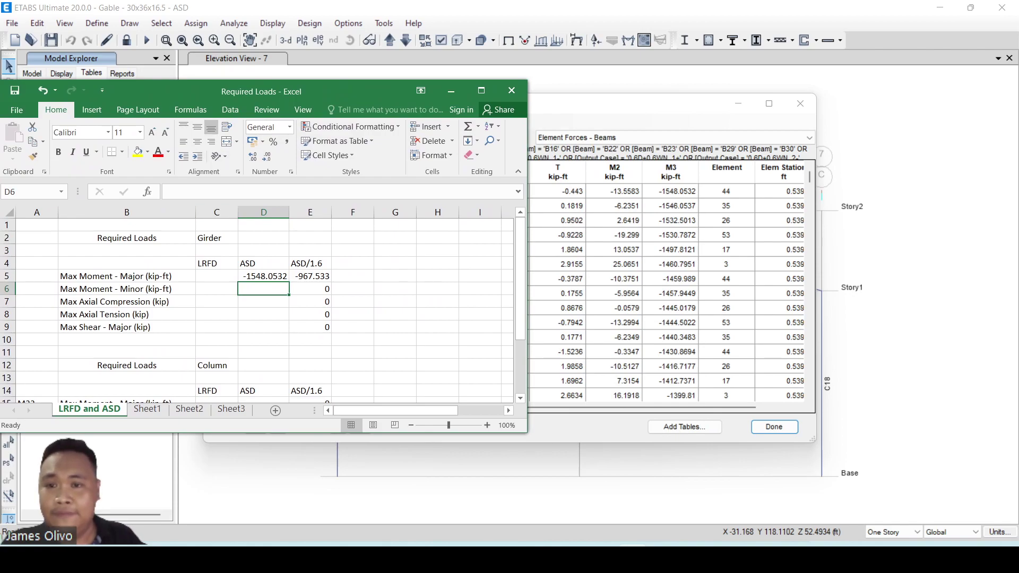
pyautogui.click(264, 276)
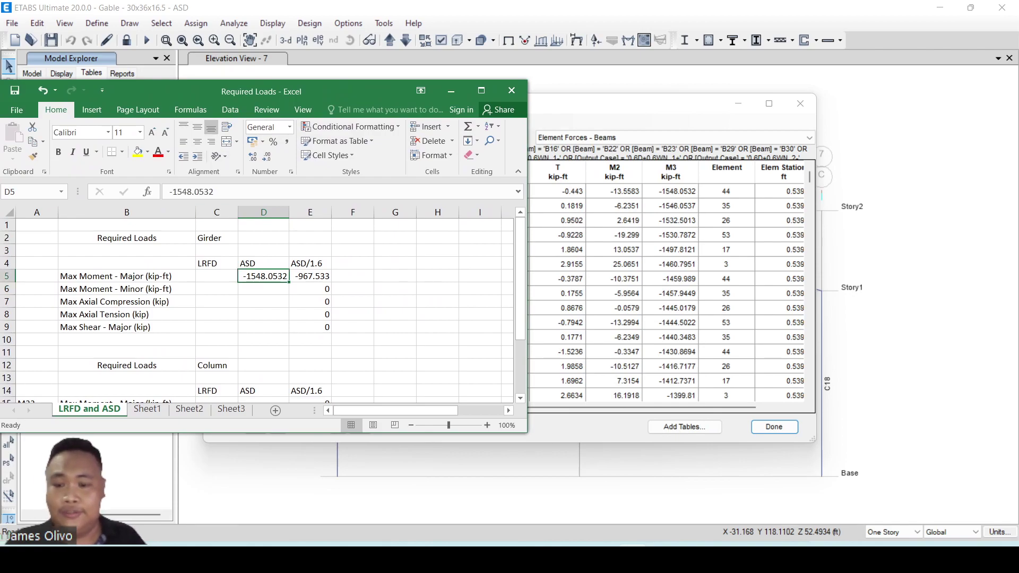
pyautogui.write('2')
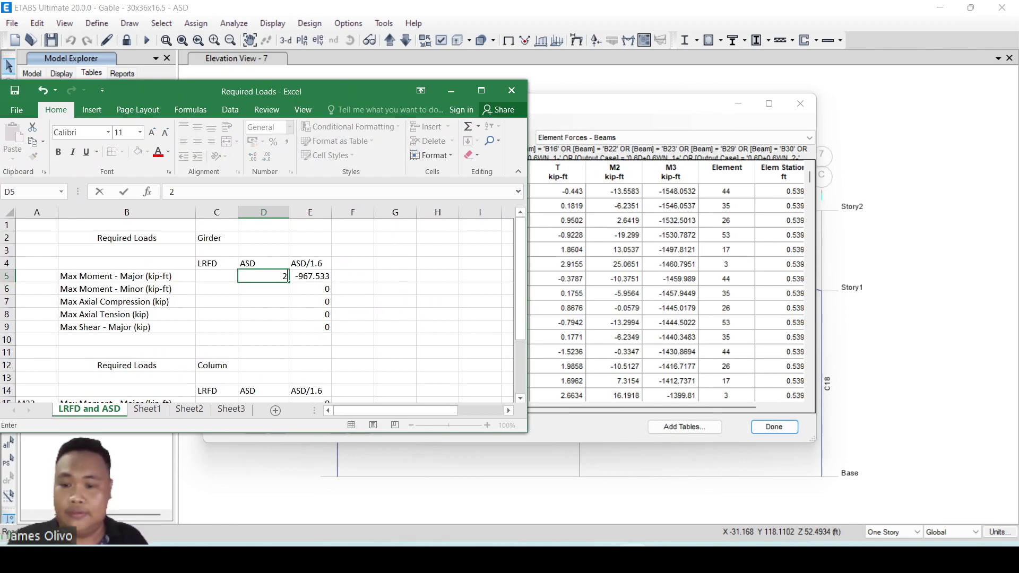
pyautogui.moveTo(703, 192)
pyautogui.mouseDown()
pyautogui.moveTo(646, 186)
pyautogui.moveTo(696, 197)
pyautogui.moveTo(696, 181)
pyautogui.mouseUp()
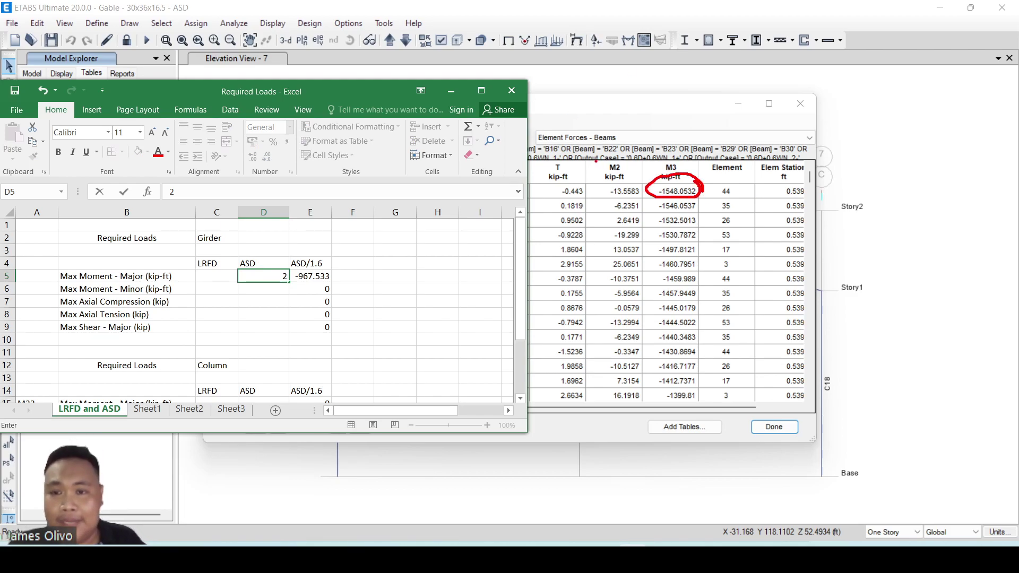
pyautogui.press('Escape')
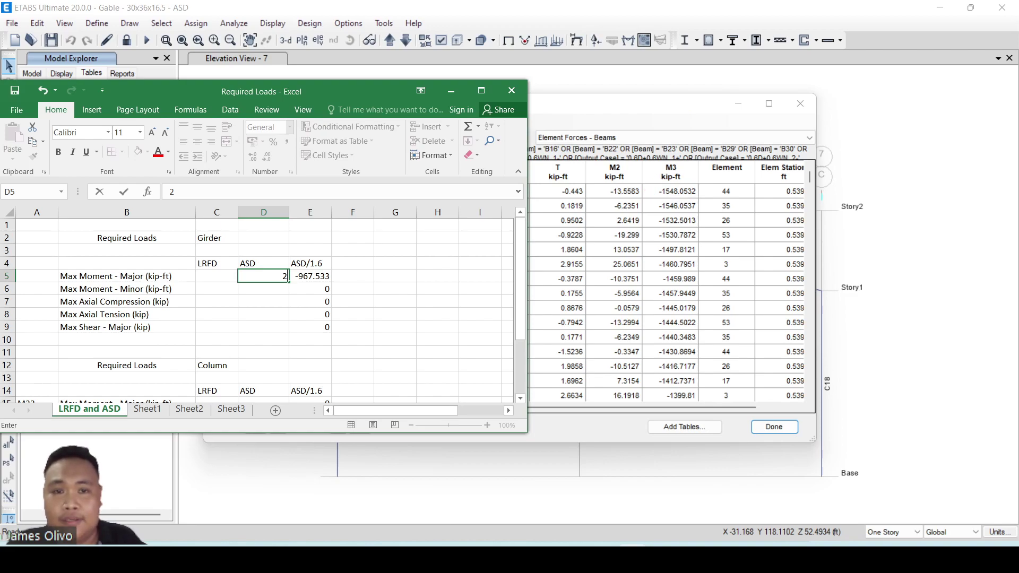
pyautogui.press('Escape')
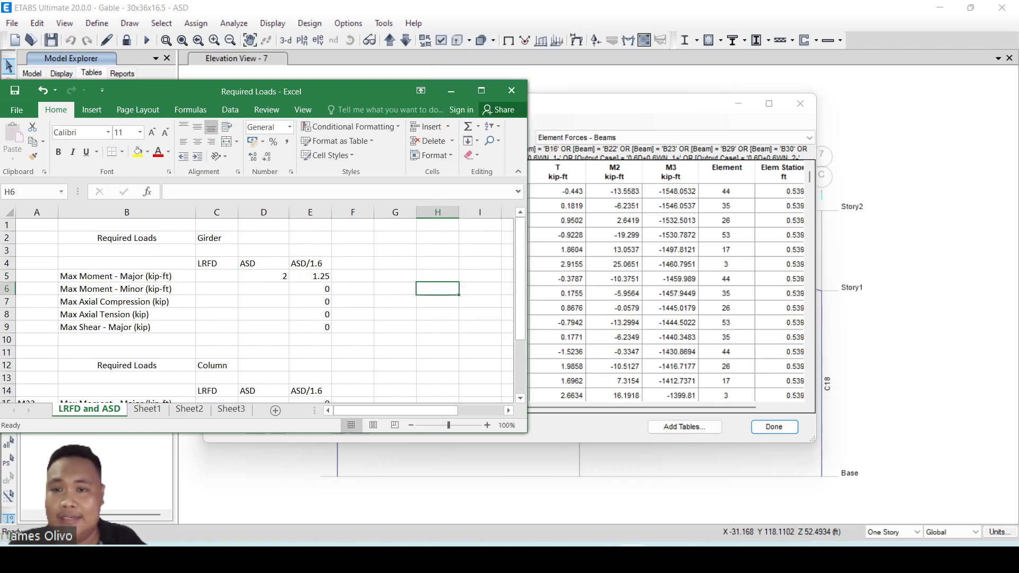
pyautogui.hotkey('ctrl', 'z')
pyautogui.click(394, 327)
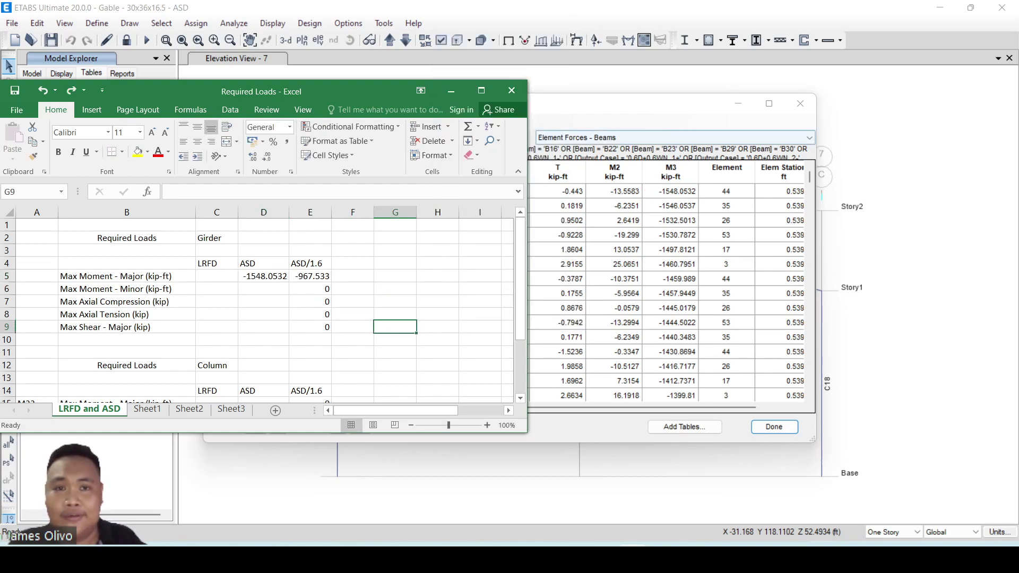
# Return to the ETABS beam forces table, sort it descending by M2 and select the top M2 value
pyautogui.moveTo(600, 110); pyautogui.dragTo(673, 111)
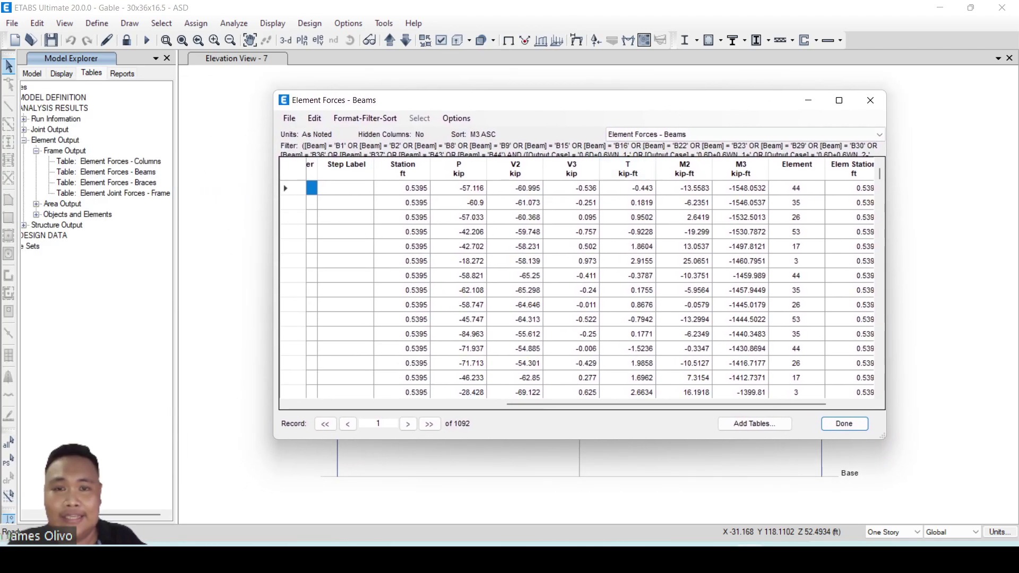
pyautogui.click(684, 173)
pyautogui.rightClick(684, 173)
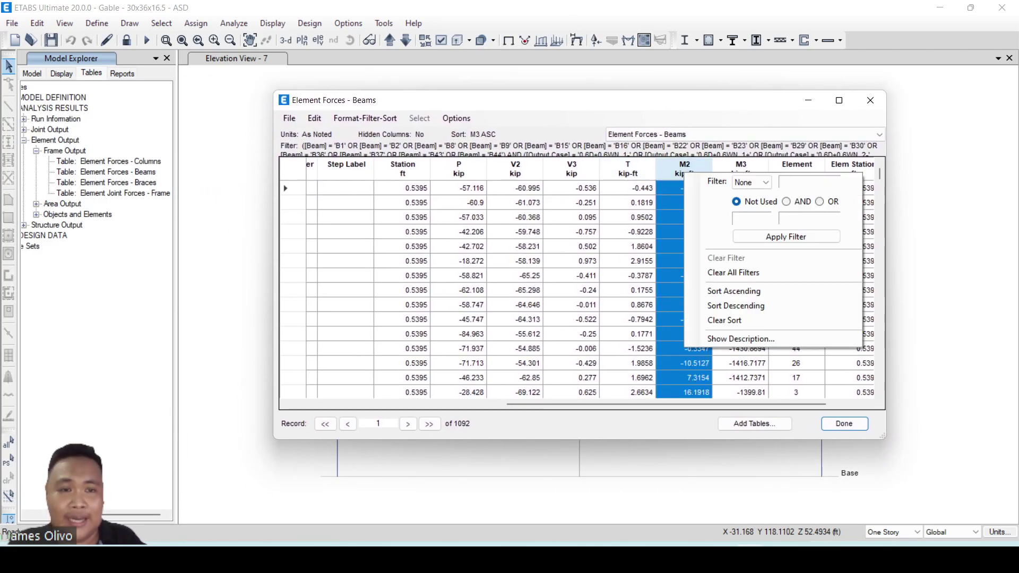
pyautogui.click(733, 291)
pyautogui.click(684, 168)
pyautogui.rightClick(684, 169)
pyautogui.click(733, 313)
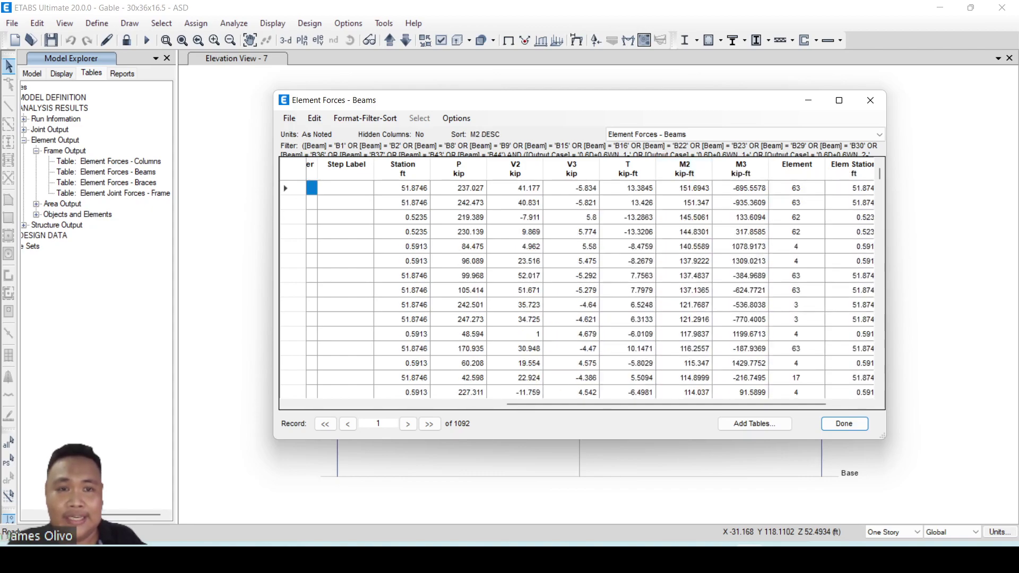
pyautogui.click(684, 168)
pyautogui.click(684, 187)
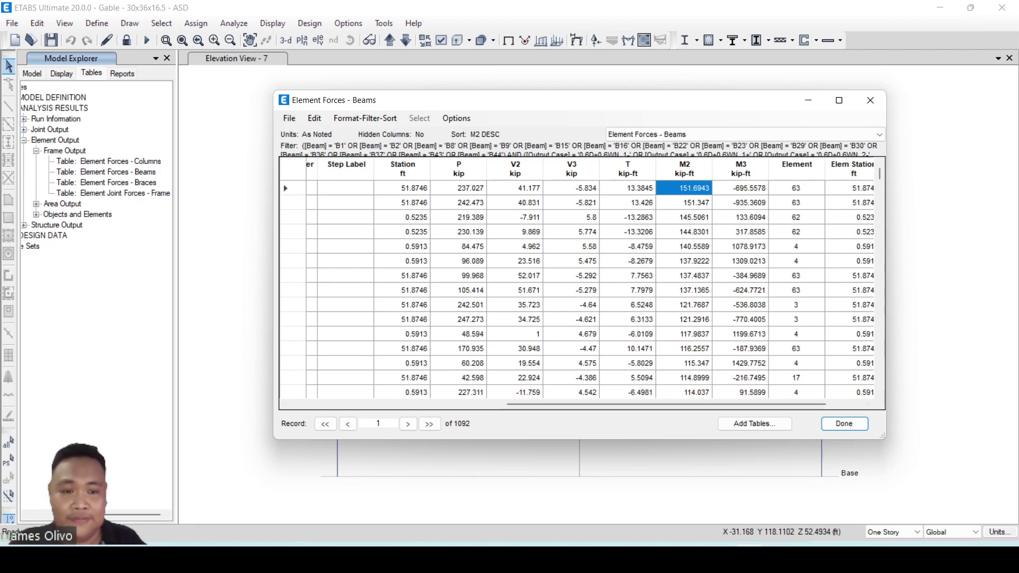
# Switch to the Required Loads workbook in Excel and enter 151.6943 as the girder's ASD Max Moment - Minor
pyautogui.hotkey('alt', 'Tab')
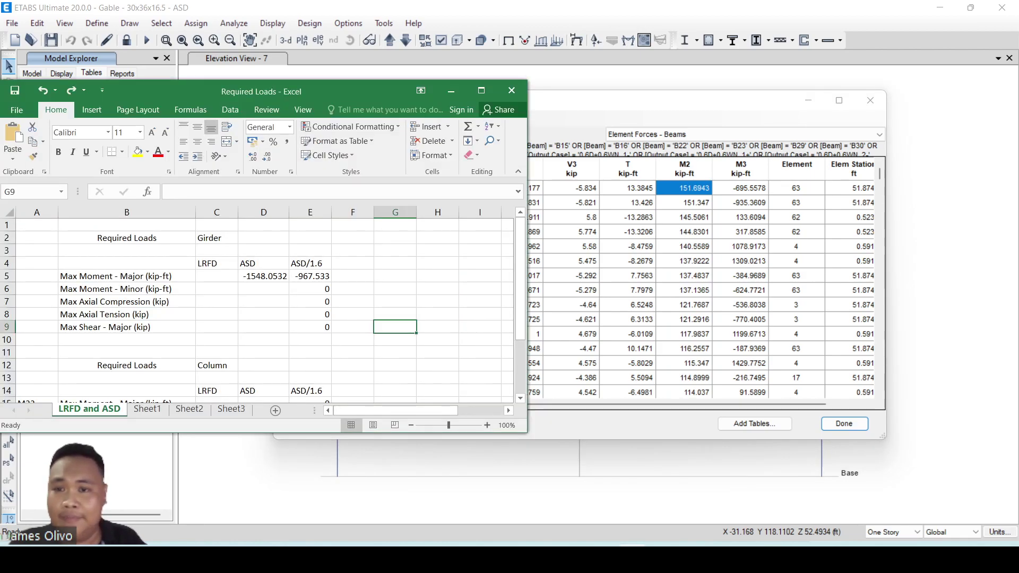
pyautogui.click(263, 289)
pyautogui.write('151.6943')
pyautogui.click(395, 289)
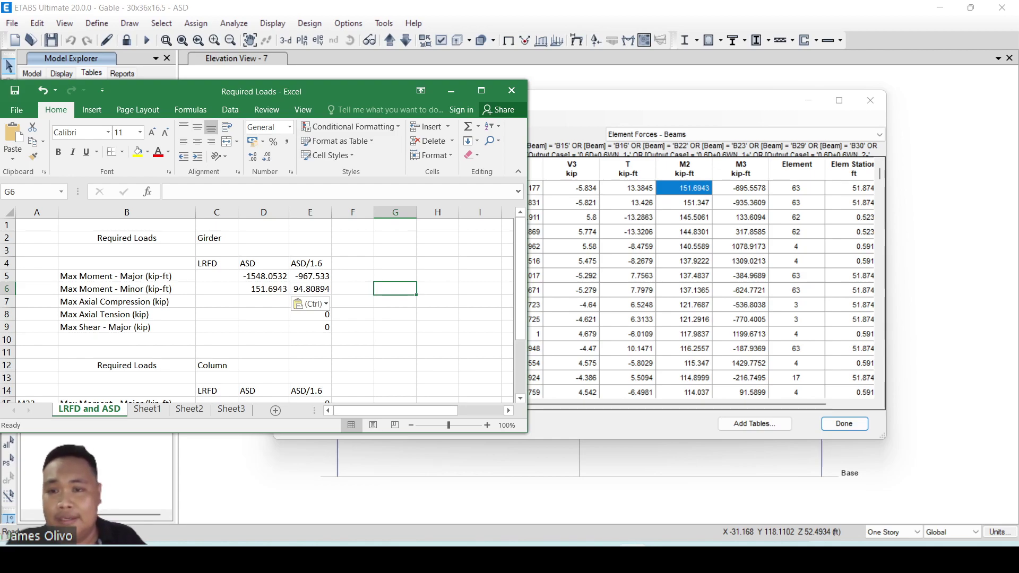
# Check the girder's ASD/1.6 moment cells, and switch to Chrome to open the NSCP-2015 PDF at Section 503.2.2.1
pyautogui.moveTo(263, 289); pyautogui.dragTo(310, 289)
pyautogui.click(310, 275)
pyautogui.hotkey('alt', 'Tab')
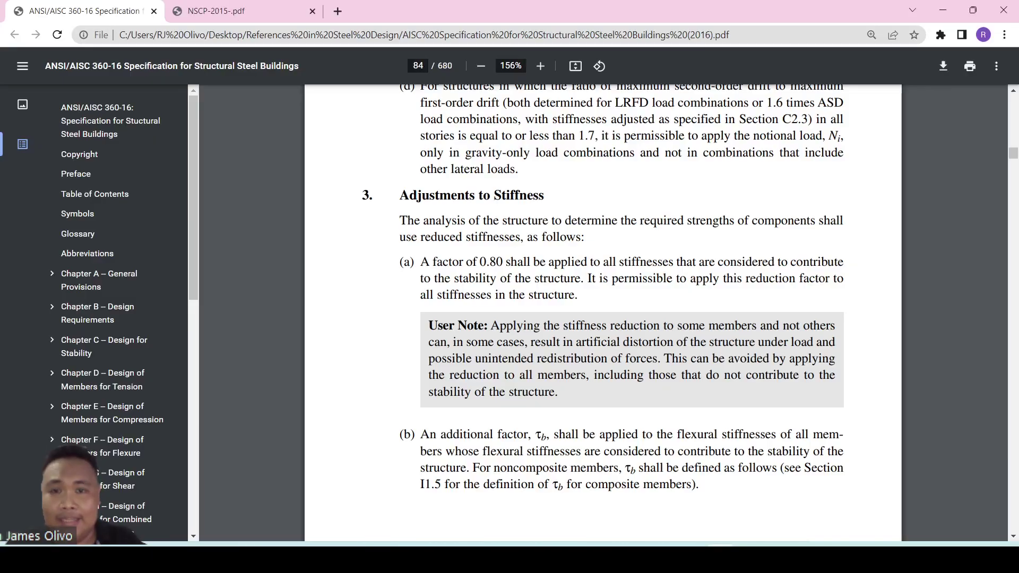
pyautogui.scroll(-10, 602, 313)
pyautogui.hotkey('ctrl', 'Tab')
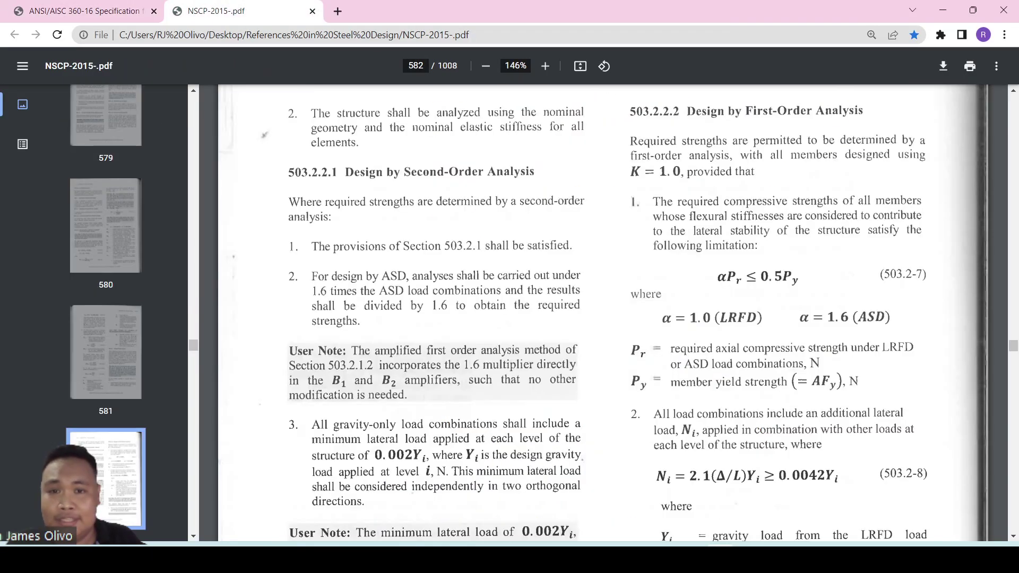
# Mark the 1.6 times ASD load combinations and division by 1.6 wording in item 2 of Section 503.2.2.1, and clear the marks
pyautogui.moveTo(312, 295); pyautogui.dragTo(434, 299)
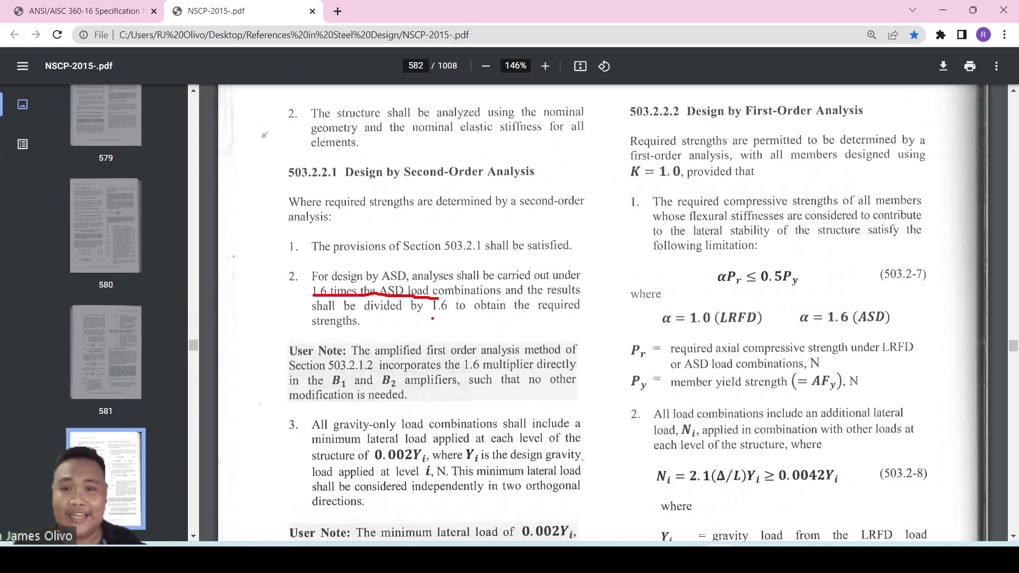
pyautogui.moveTo(542, 298); pyautogui.dragTo(557, 299)
pyautogui.moveTo(431, 317); pyautogui.dragTo(459, 315)
pyautogui.moveTo(537, 317)
pyautogui.mouseDown()
pyautogui.moveTo(564, 323)
pyautogui.moveTo(583, 309)
pyautogui.moveTo(534, 318)
pyautogui.mouseUp()
pyautogui.moveTo(386, 282)
pyautogui.mouseDown()
pyautogui.moveTo(378, 293)
pyautogui.moveTo(390, 280)
pyautogui.mouseUp()
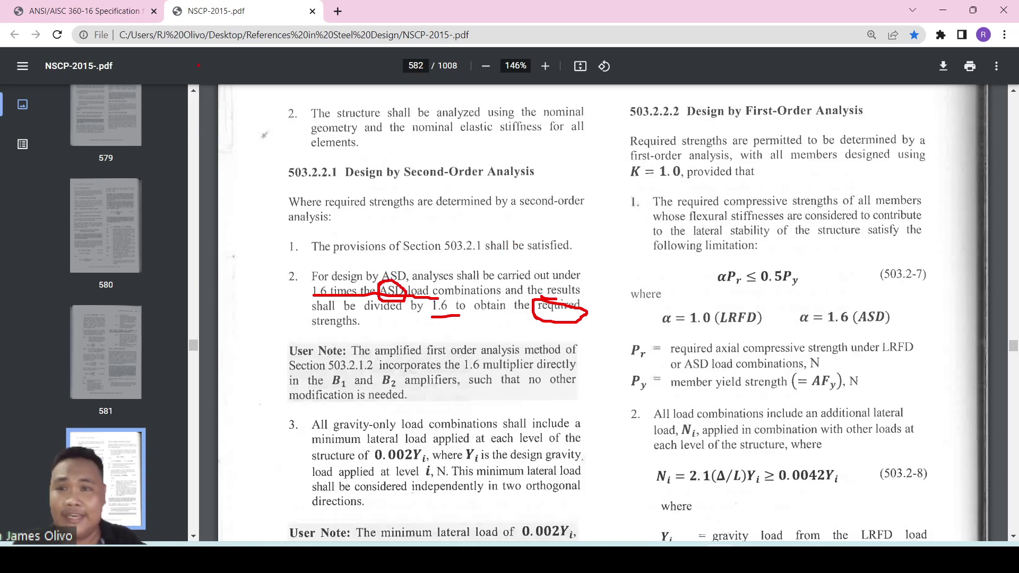
pyautogui.press('Escape')
# Open the ANSI/AISC 360-16 specification and find item (d) on LRFD and ASD second-order analysis in Section C2
pyautogui.click(88, 10)
pyautogui.scroll(-4, 602, 313)
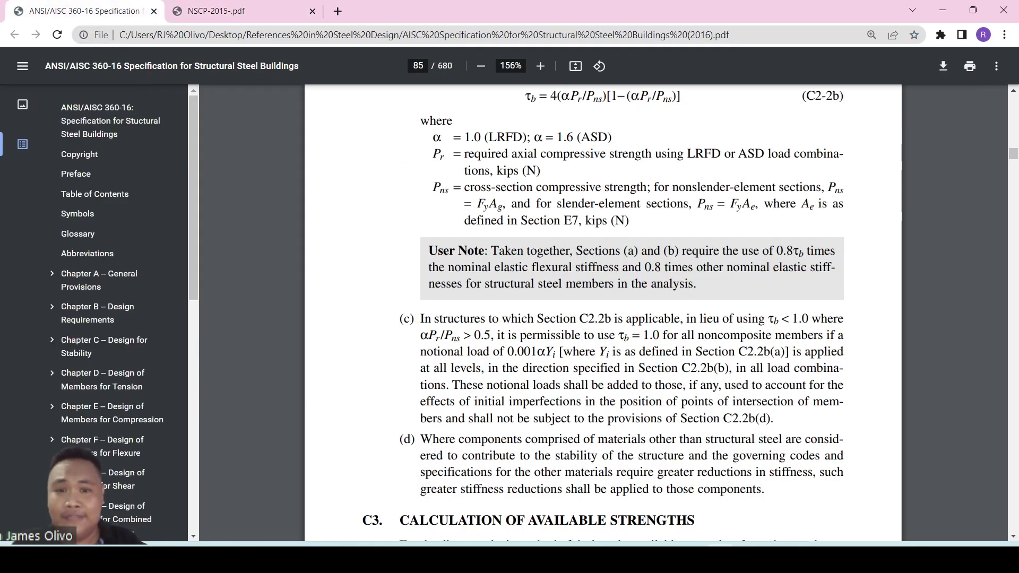
pyautogui.scroll(2, 603, 312)
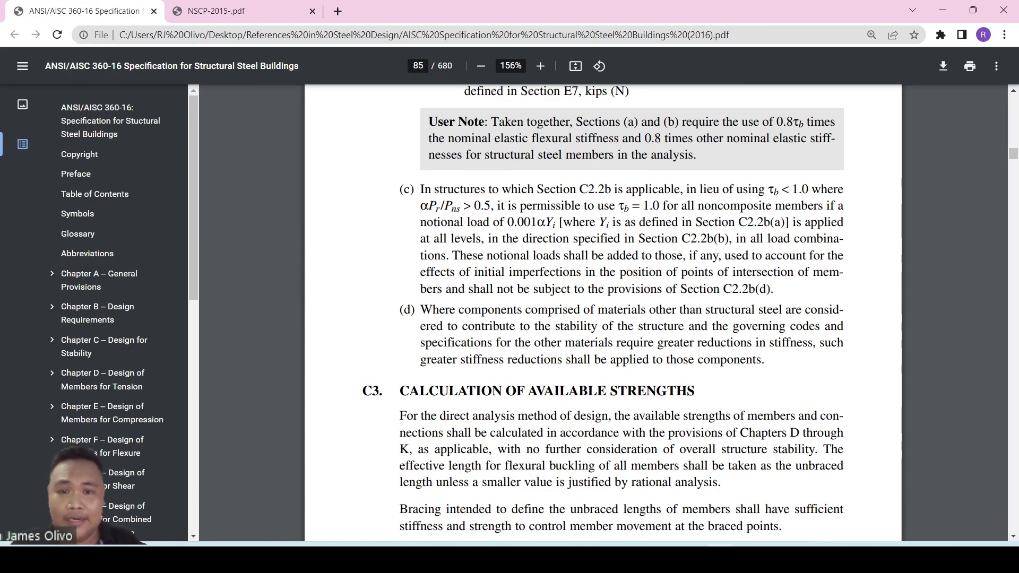
pyautogui.scroll(20, 580, 321)
pyautogui.scroll(15, 602, 313)
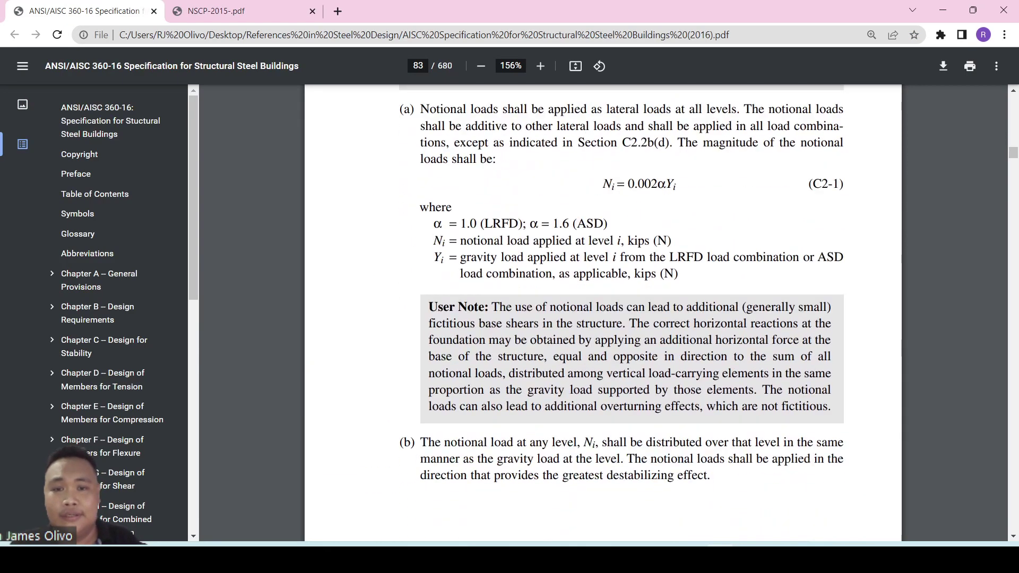
pyautogui.scroll(15, 603, 313)
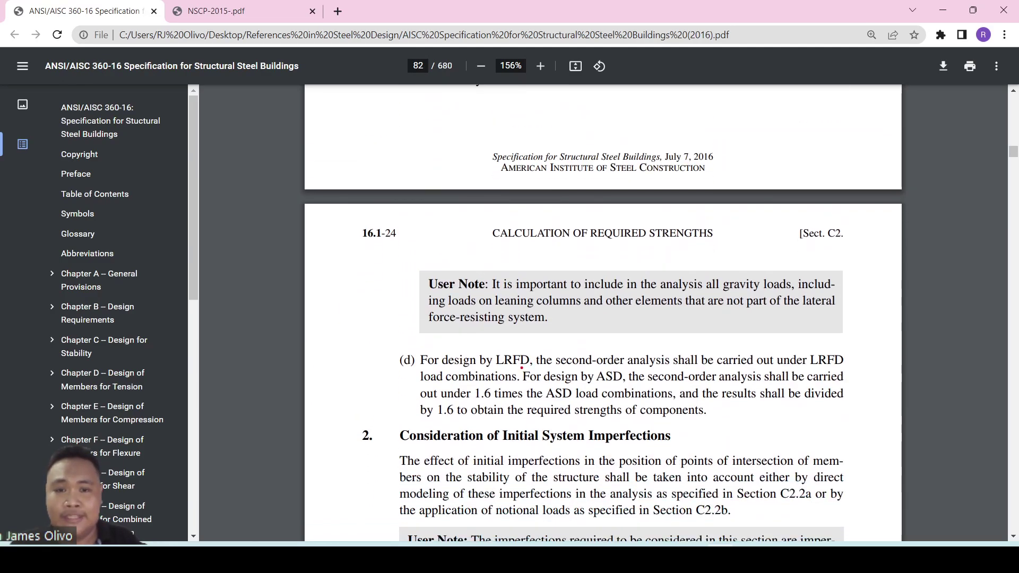
# Mark the LRFD clause and both 1.6 factors for ASD in item (d), and clear the marks
pyautogui.moveTo(493, 366)
pyautogui.mouseDown()
pyautogui.moveTo(795, 375)
pyautogui.moveTo(849, 369)
pyautogui.moveTo(844, 353)
pyautogui.mouseUp()
pyautogui.moveTo(484, 401); pyautogui.dragTo(502, 400)
pyautogui.moveTo(439, 423); pyautogui.dragTo(457, 422)
pyautogui.press('Escape')
# Revisit the NSCP-2015 provision and switch to ETABS to check the beam and output case of the top M2 row
pyautogui.click(225, 11)
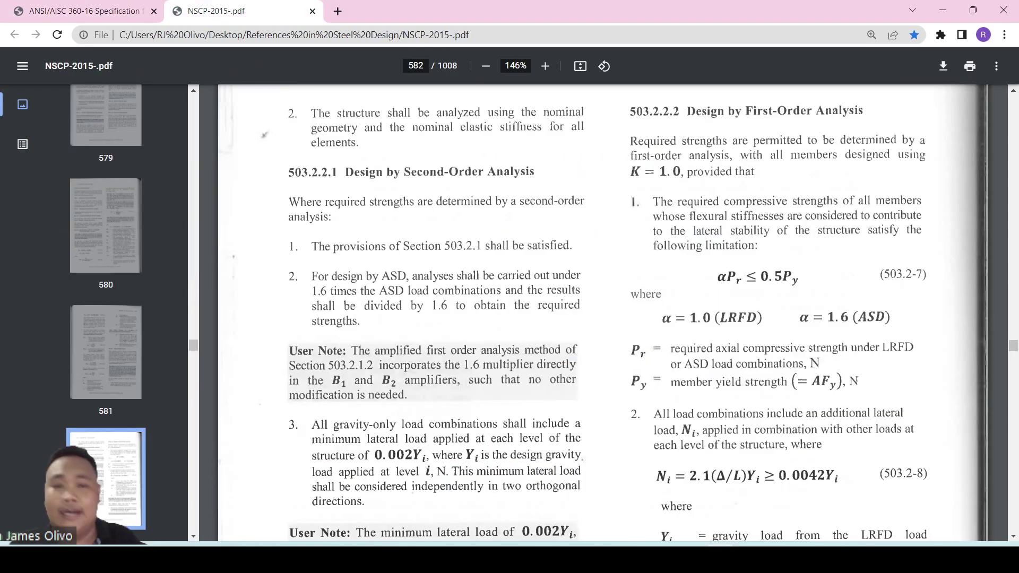
pyautogui.hotkey('alt', 'Tab')
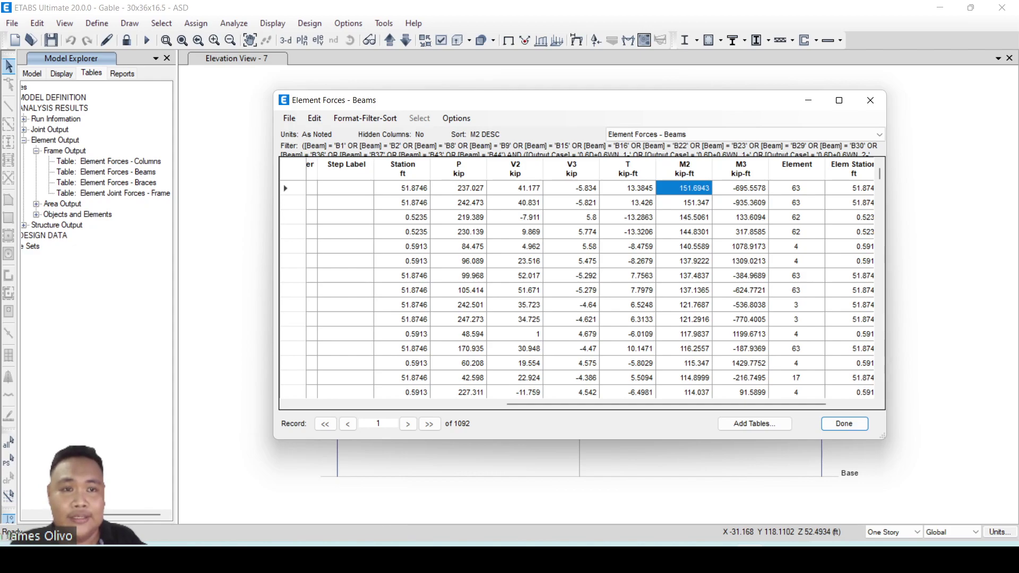
pyautogui.moveTo(666, 404); pyautogui.dragTo(454, 404)
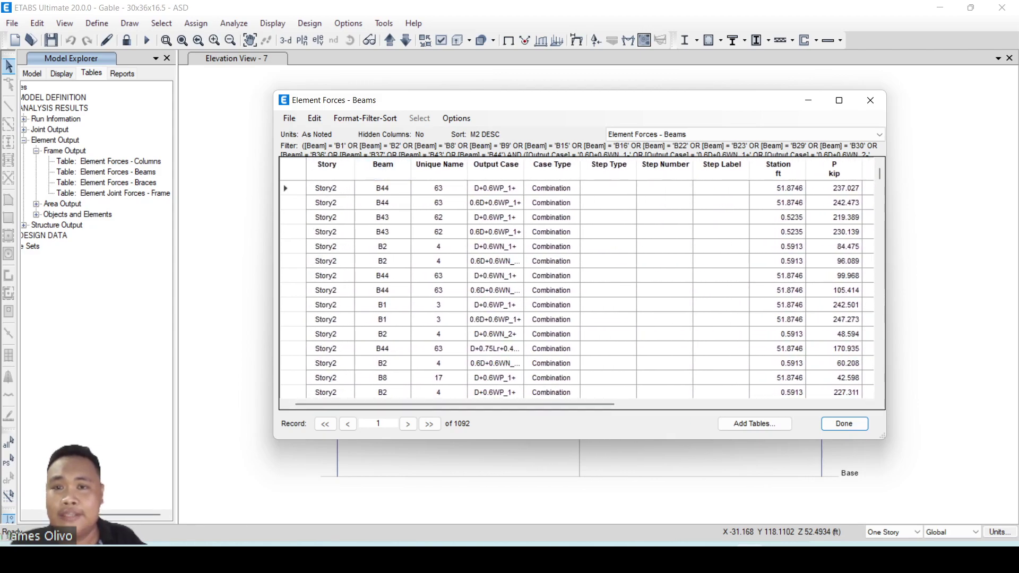
pyautogui.click(382, 188)
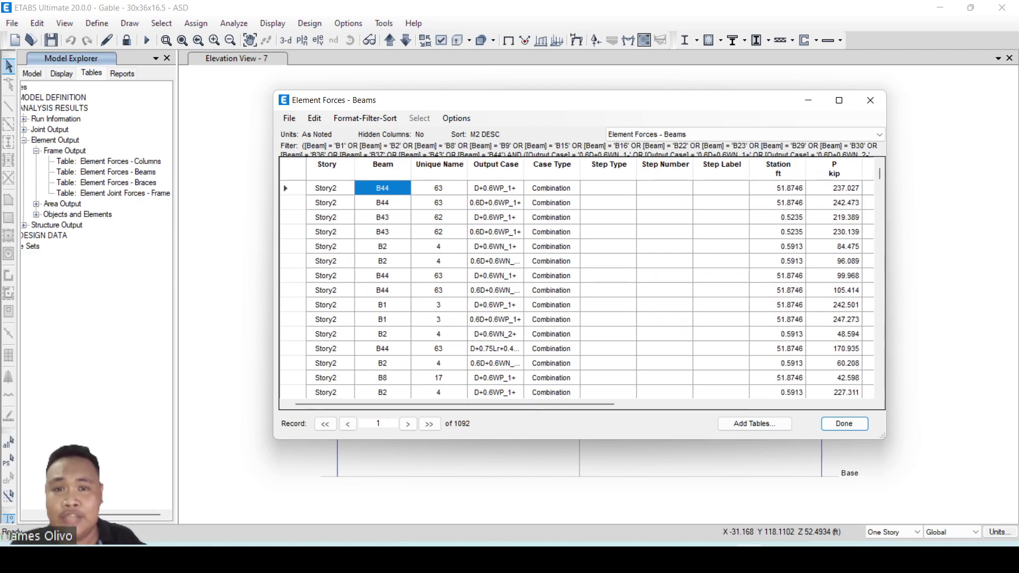
pyautogui.click(495, 188)
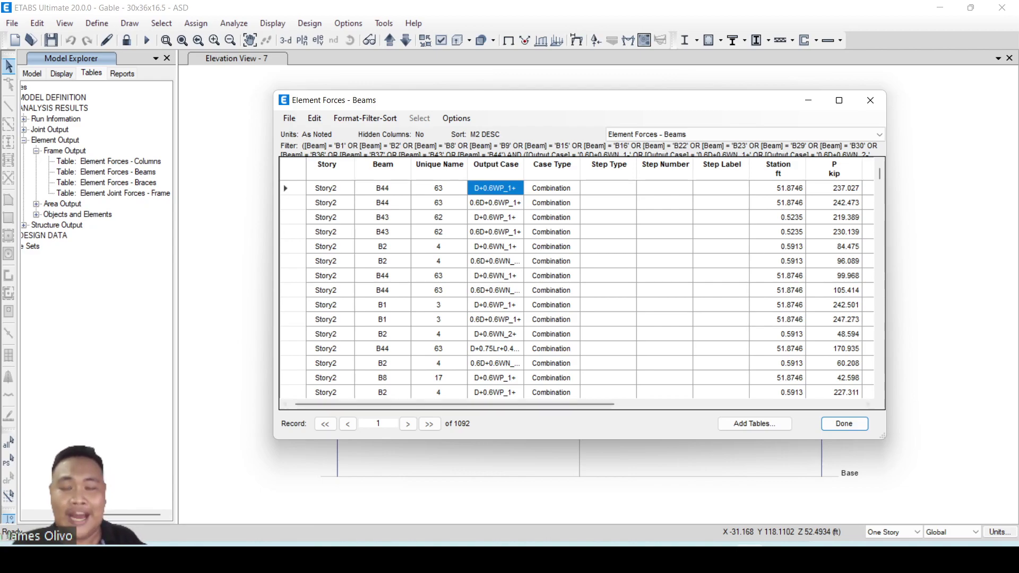
pyautogui.moveTo(454, 404); pyautogui.dragTo(473, 404)
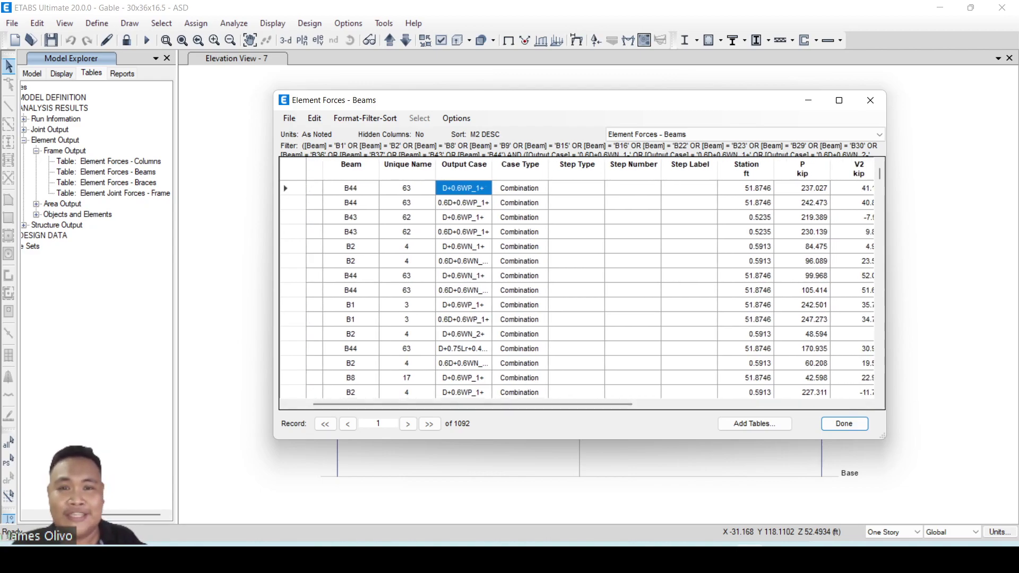